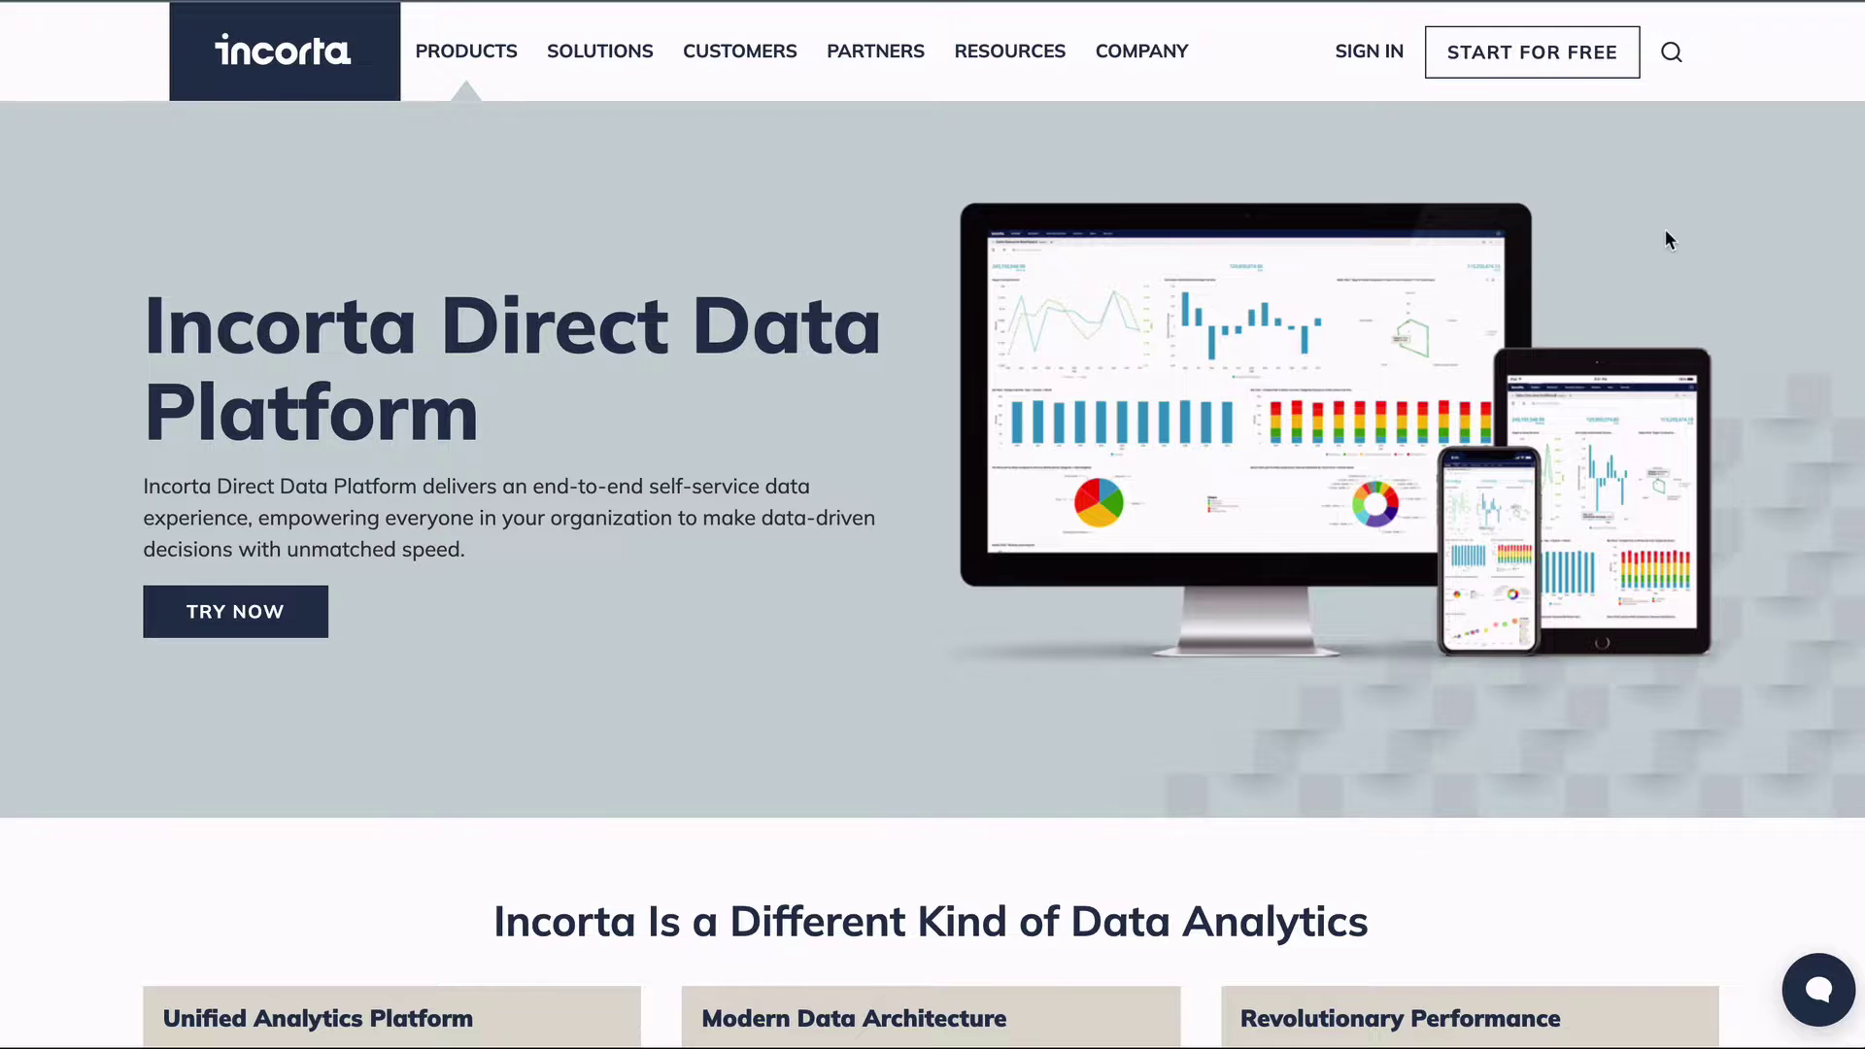
# Scroll down and back up the Incorta homepage to review the Direct Data Platform overview.
pyautogui.scroll(-1, 1663, 235)
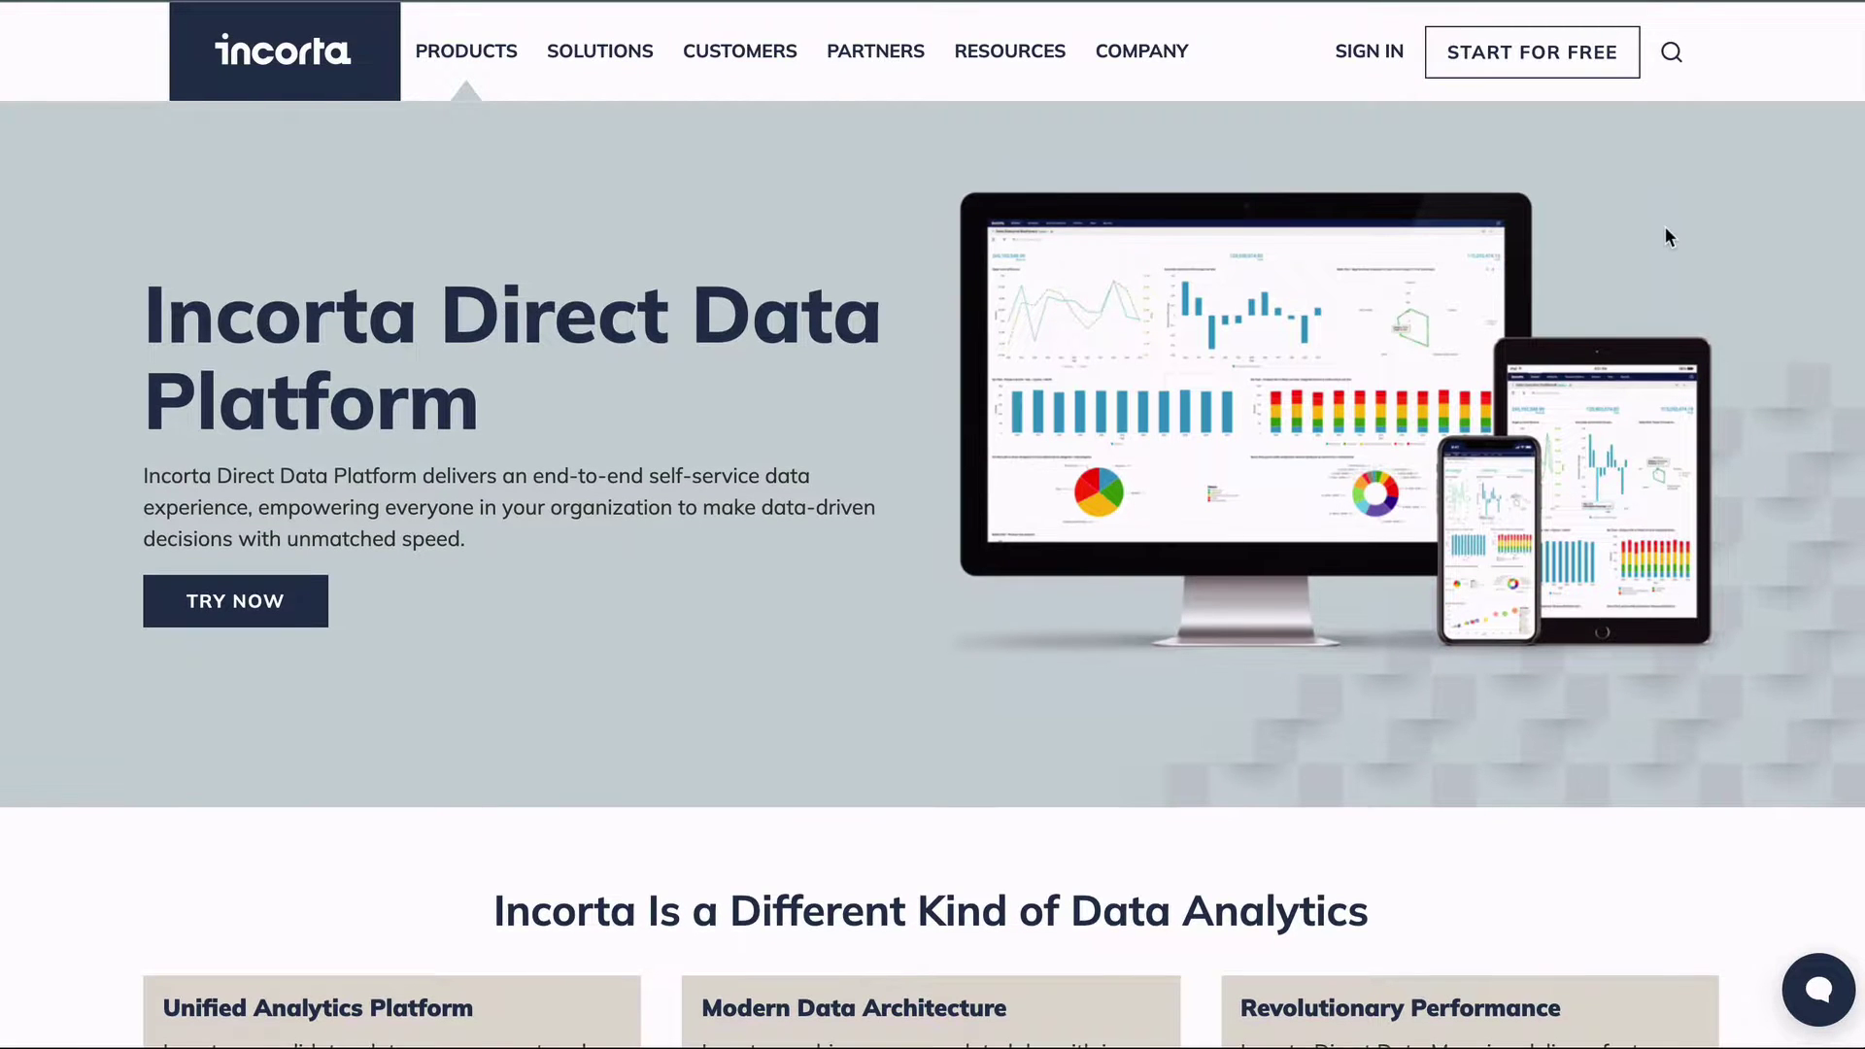
pyautogui.scroll(1, 1667, 235)
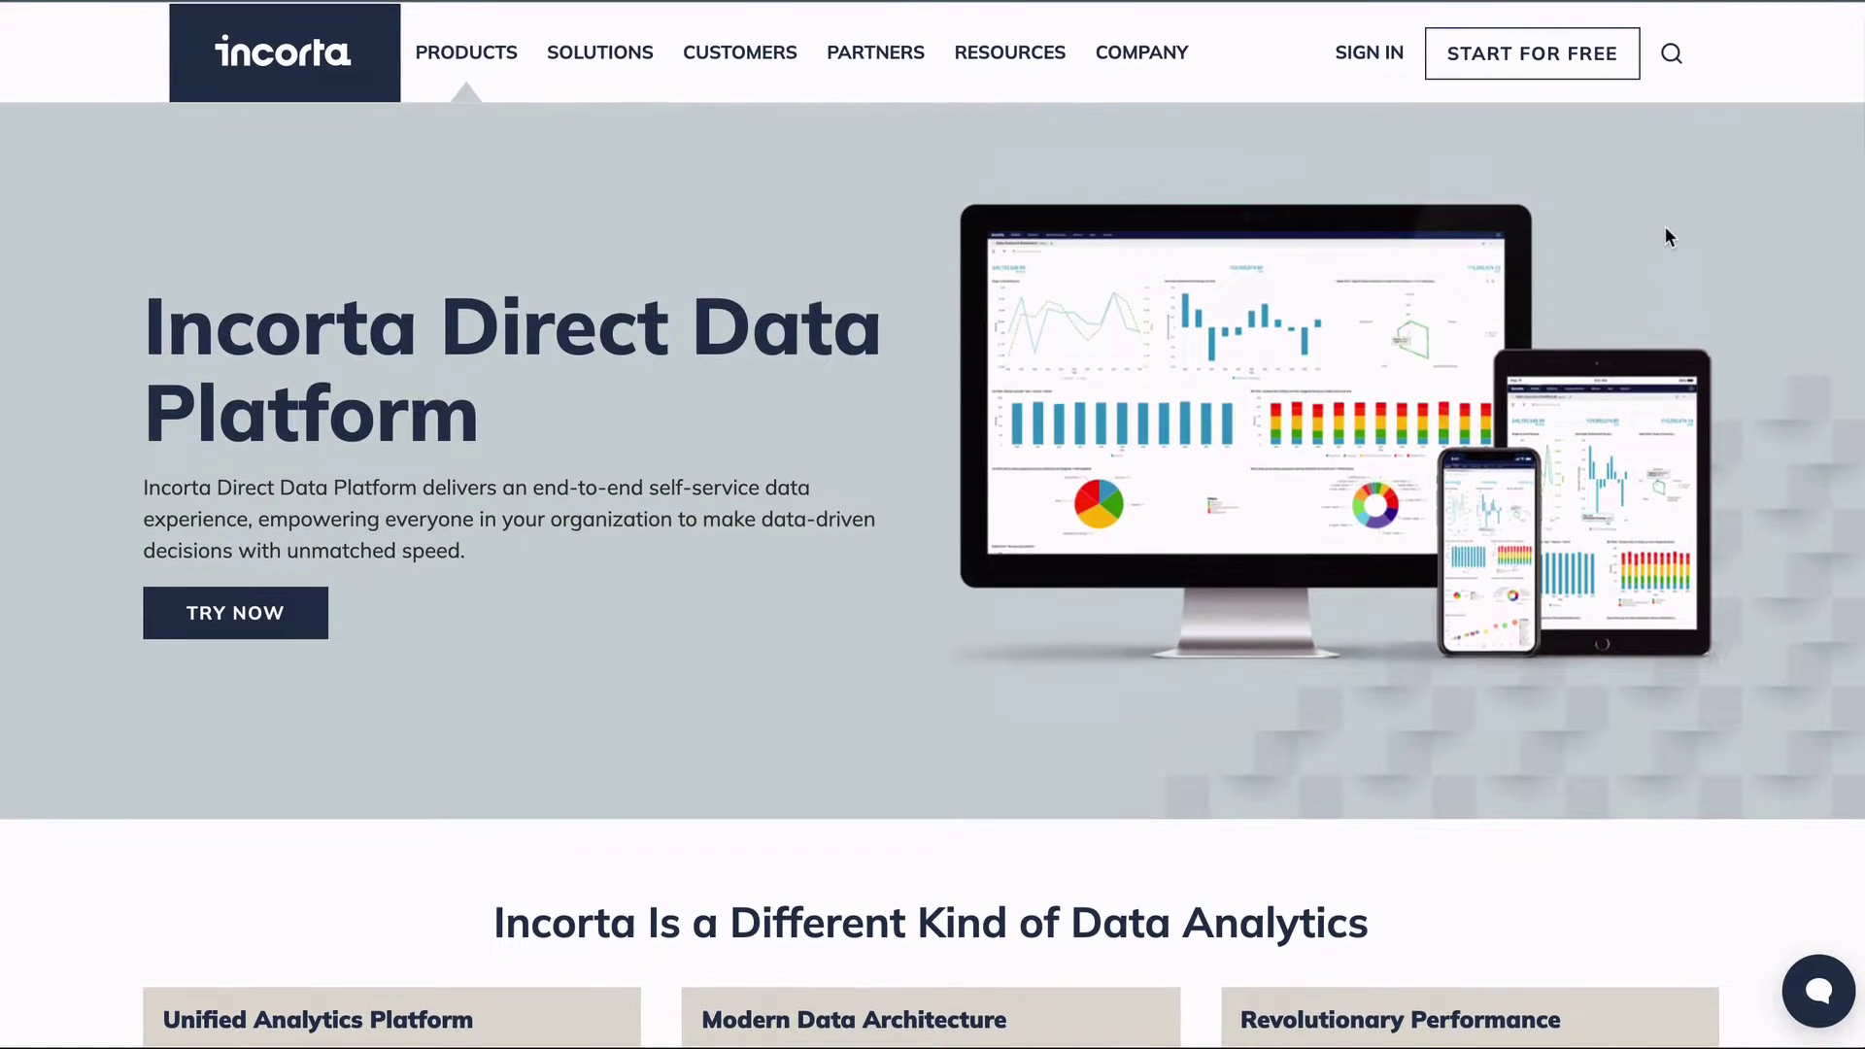
# Submit the START FOR FREE sign-up form with a business email, then open the 'Activate your Incorta account' email.
pyautogui.click(1542, 68)
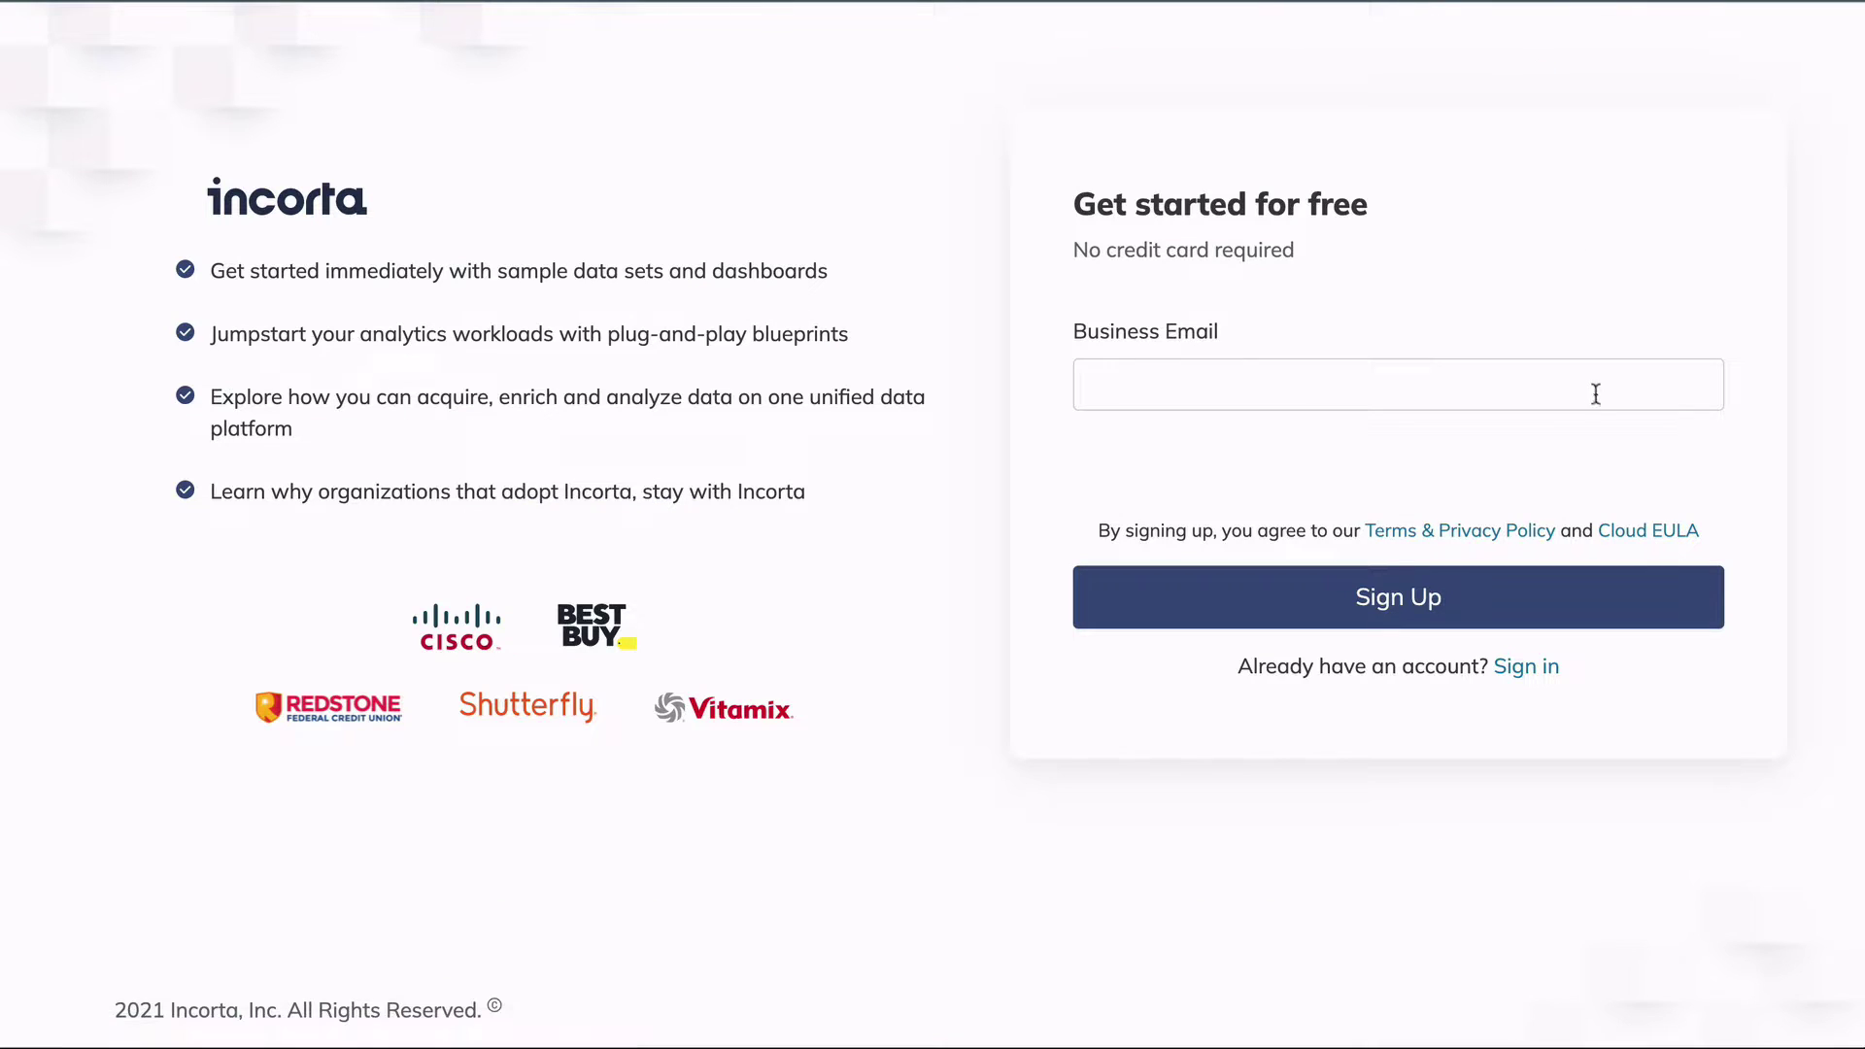
pyautogui.click(1594, 396)
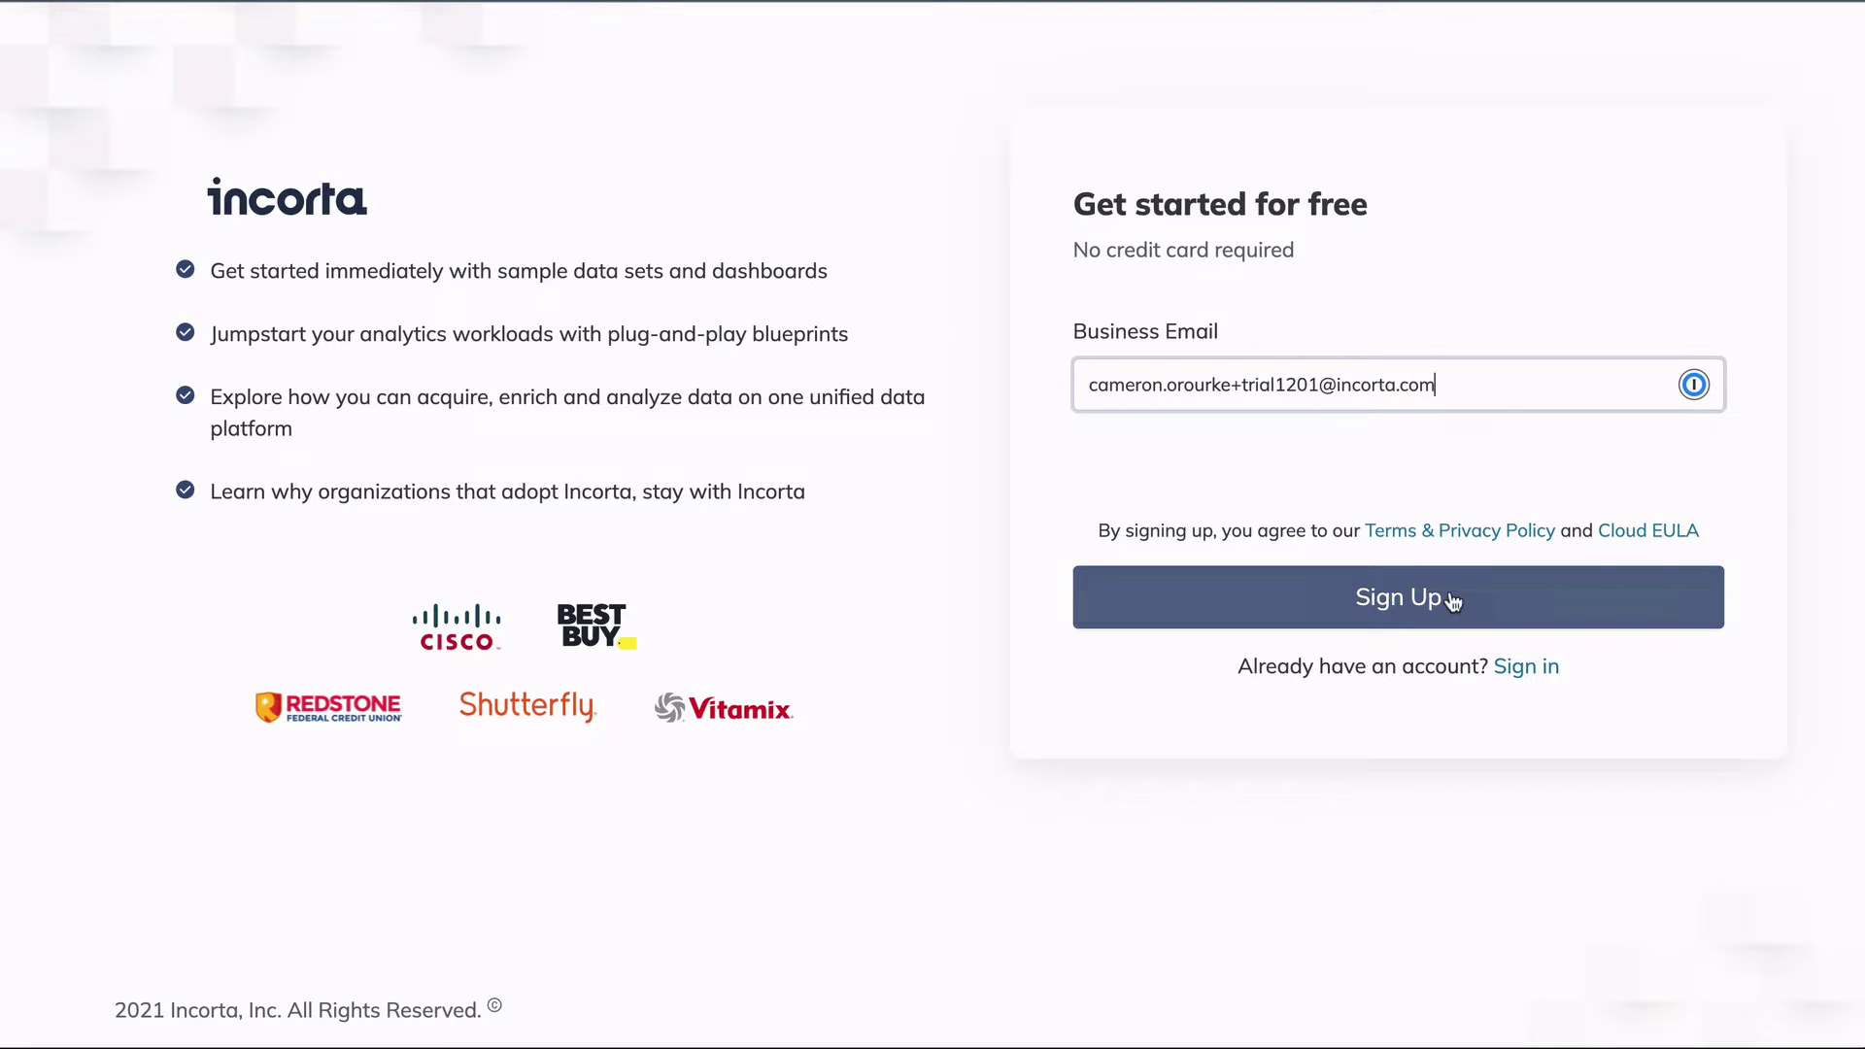
pyautogui.click(1462, 596)
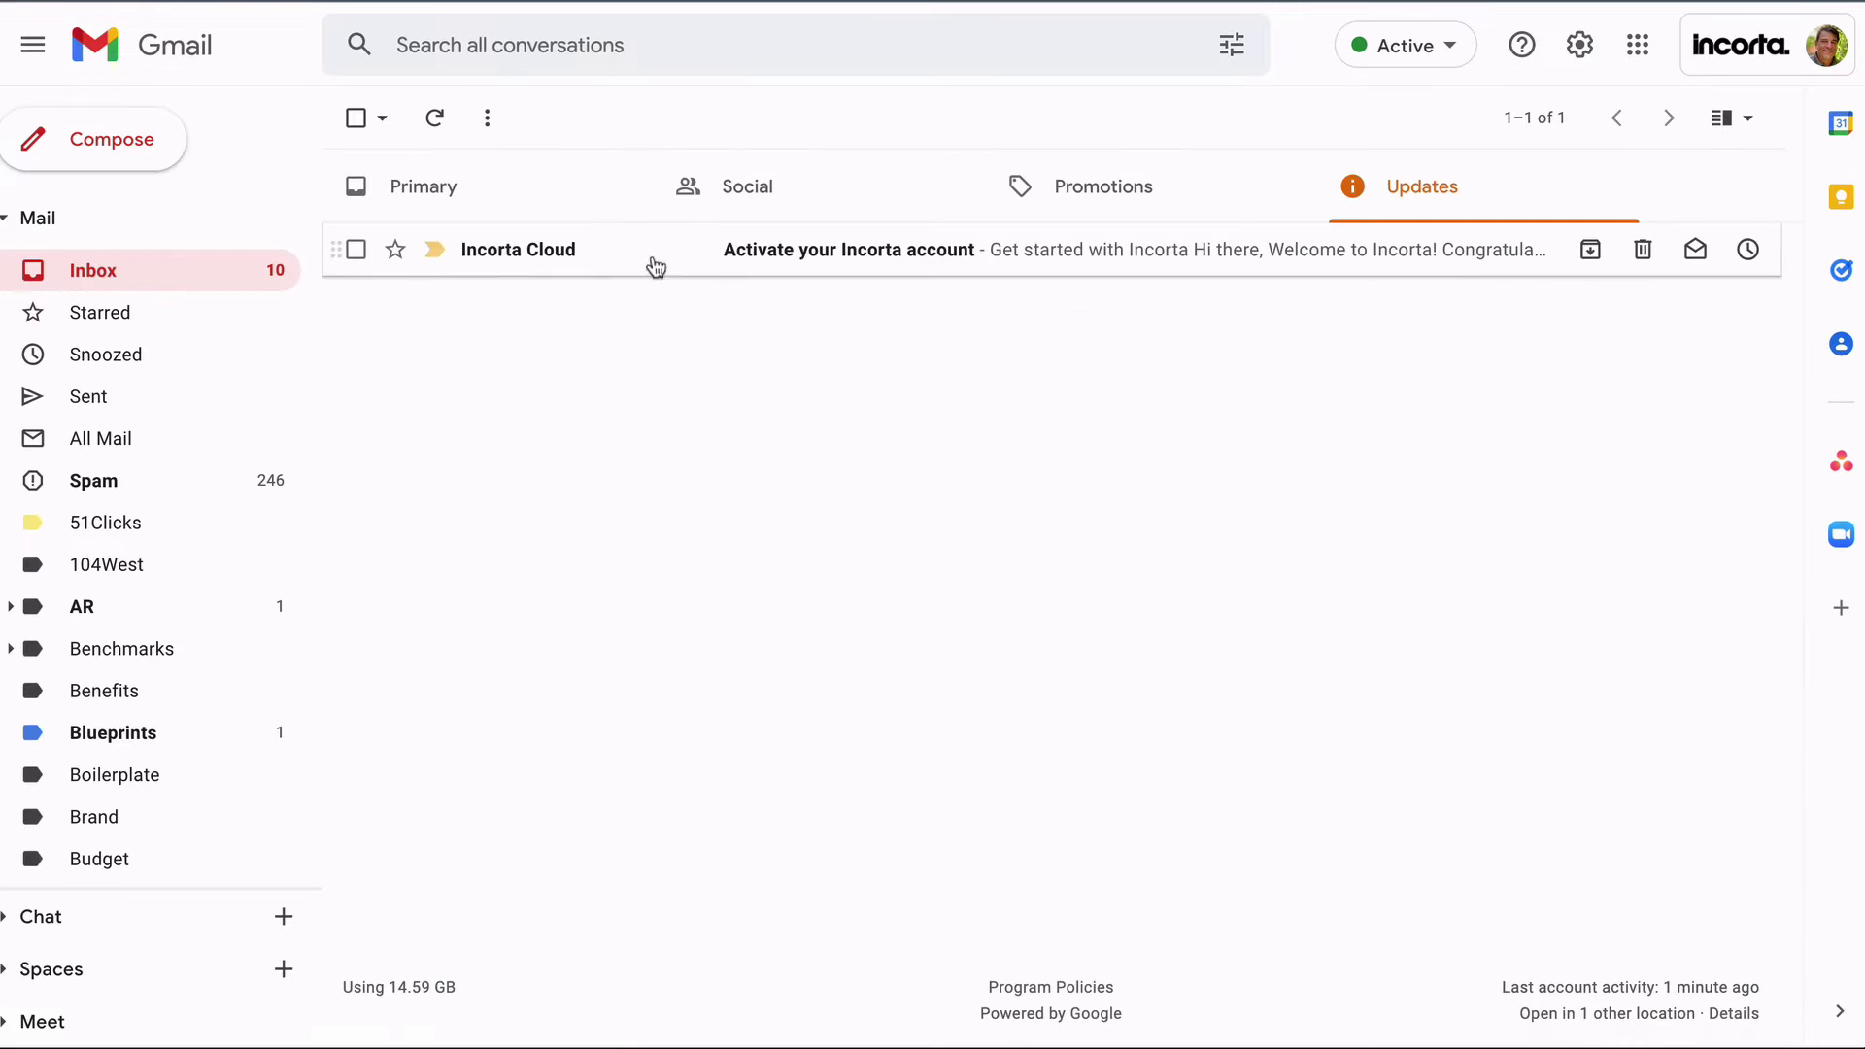
pyautogui.click(650, 264)
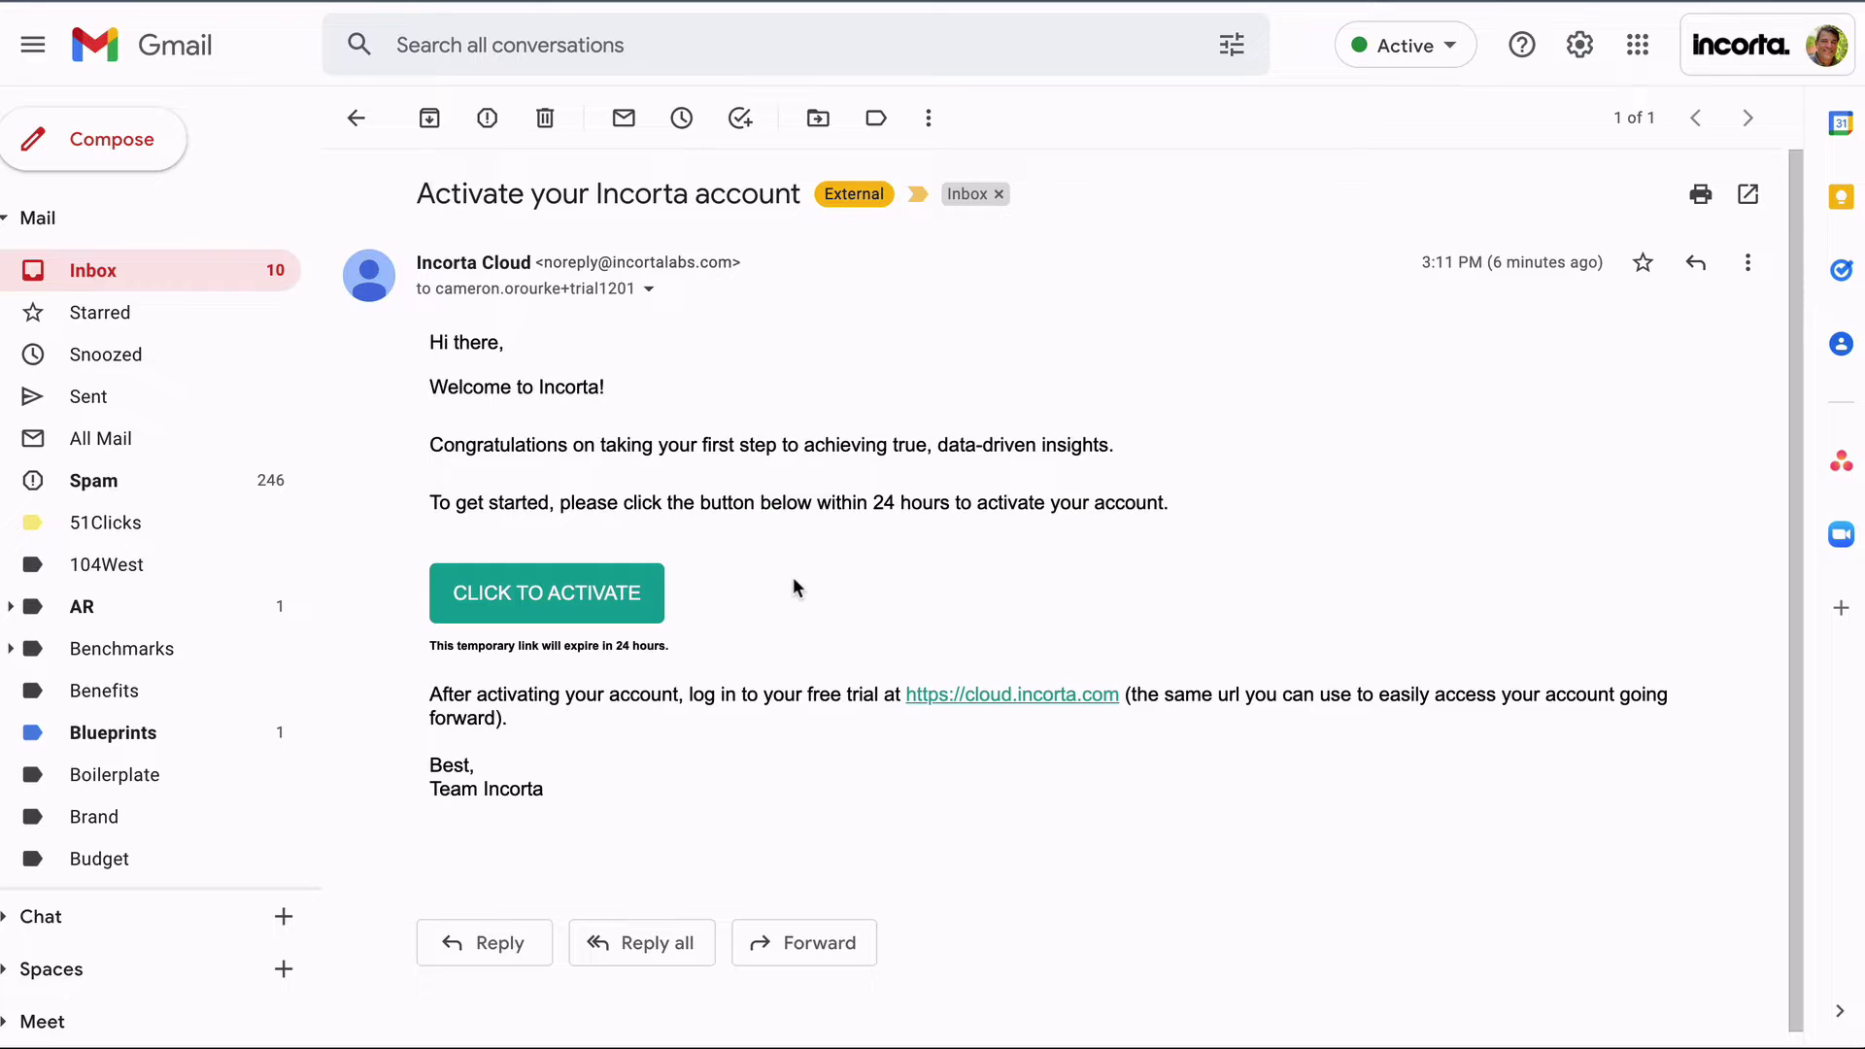
# Activate the account from the email and paste the new password into both password fields.
pyautogui.click(596, 589)
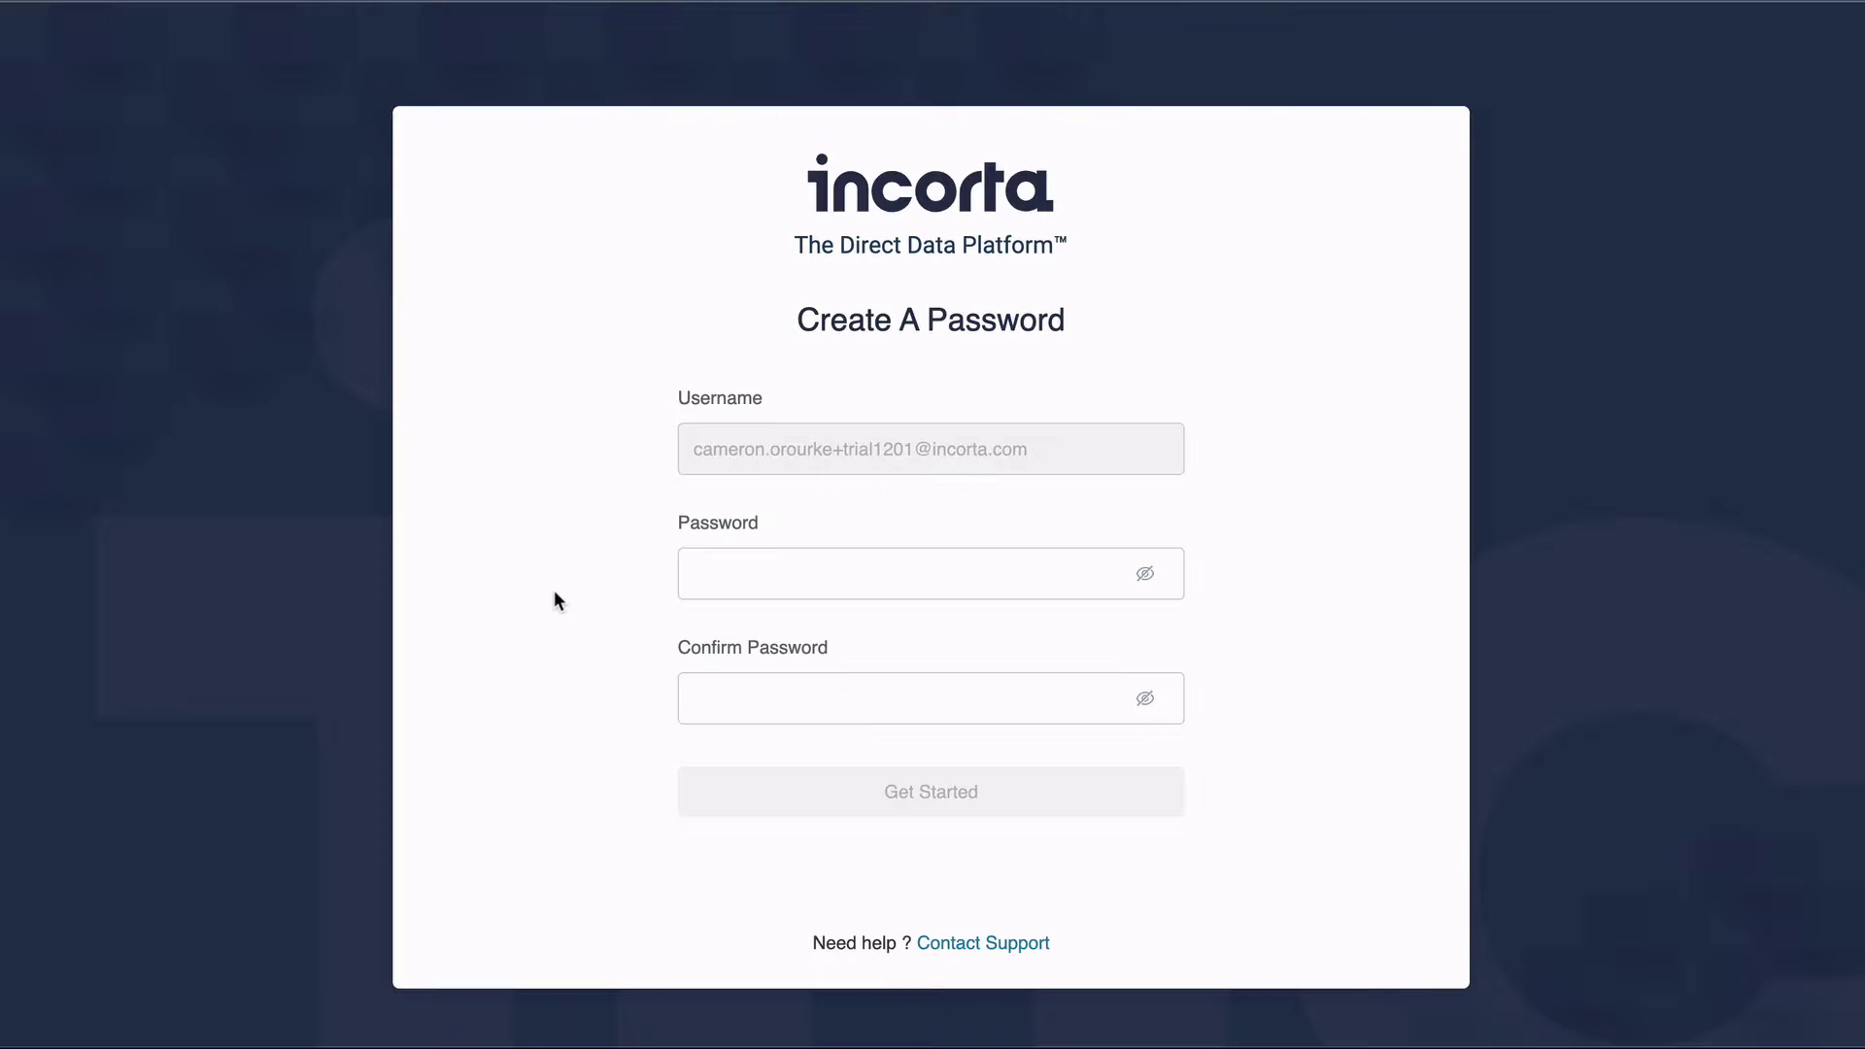
pyautogui.click(749, 574)
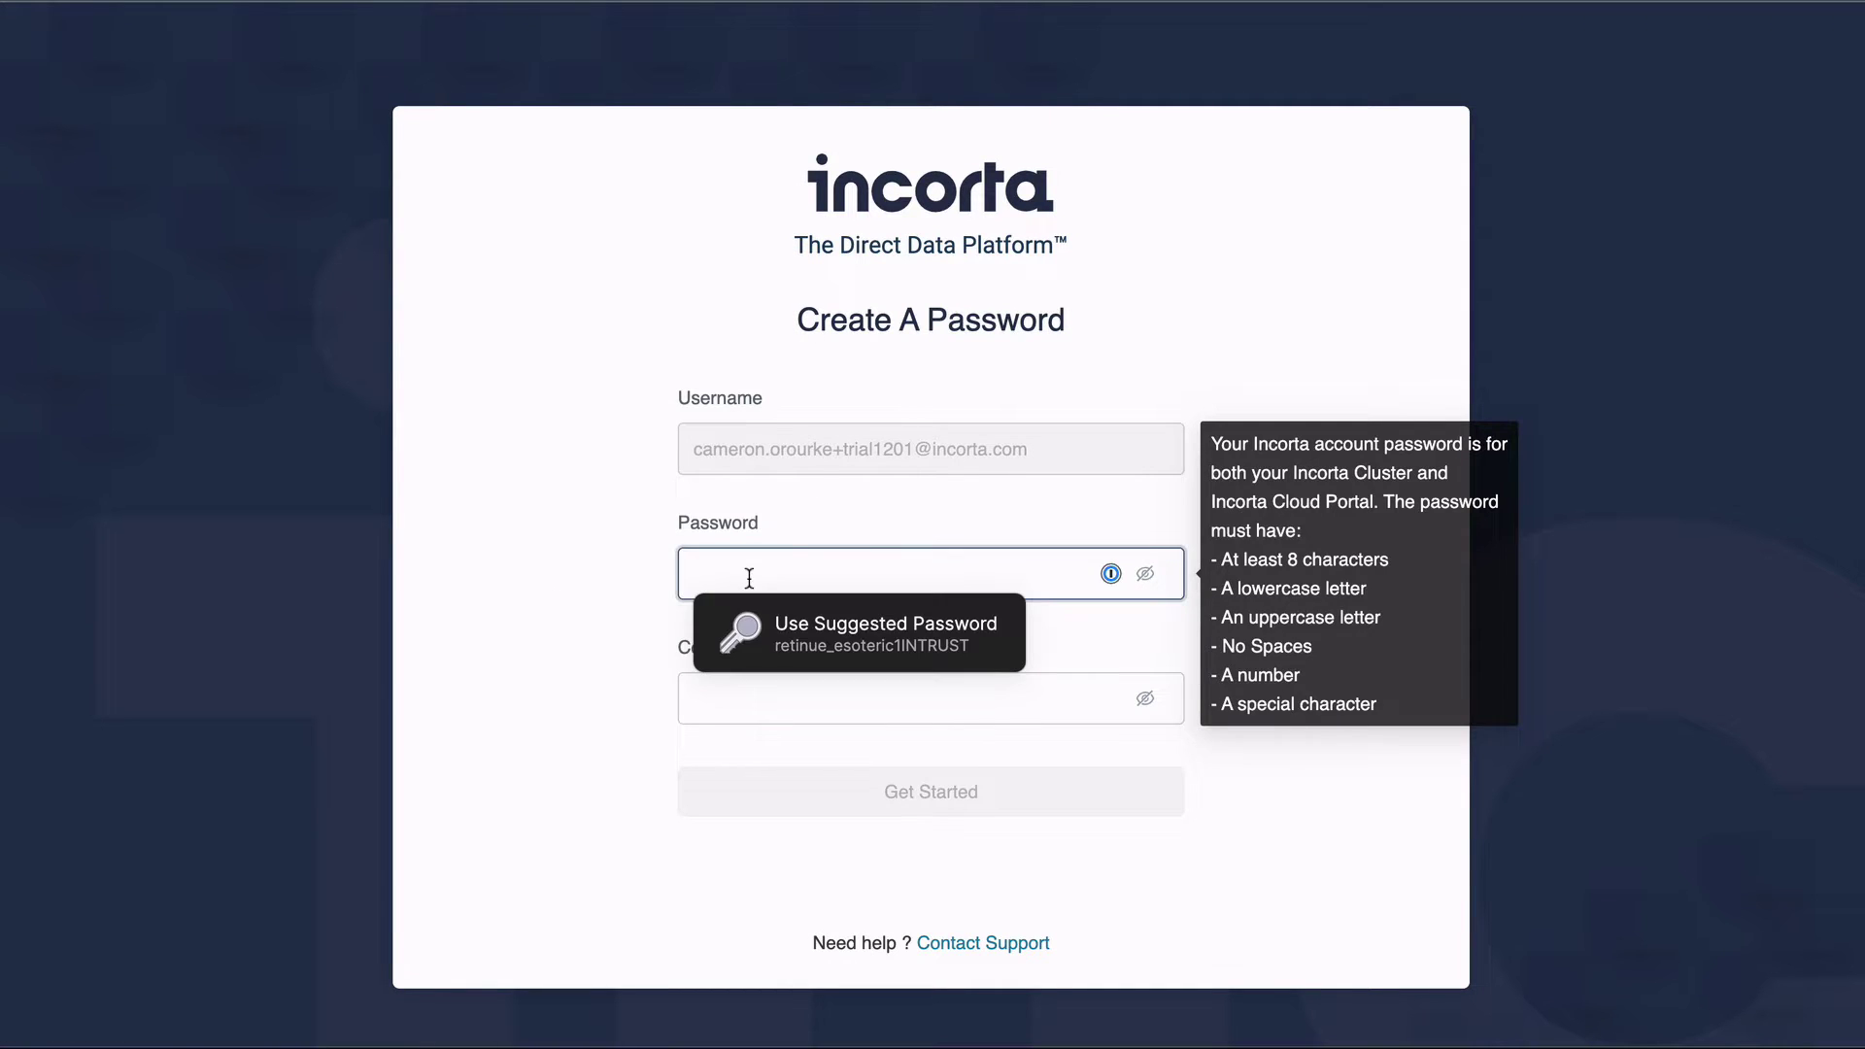
pyautogui.press('super+v')
pyautogui.press('Tab')
pyautogui.press('super+v')
# Re-paste the matching confirmation password and finish with Get Started.
pyautogui.click(797, 573)
pyautogui.press('super+a')
pyautogui.press('super+v')
pyautogui.click(783, 697)
pyautogui.press('super+a')
pyautogui.press('super+v')
pyautogui.click(894, 793)
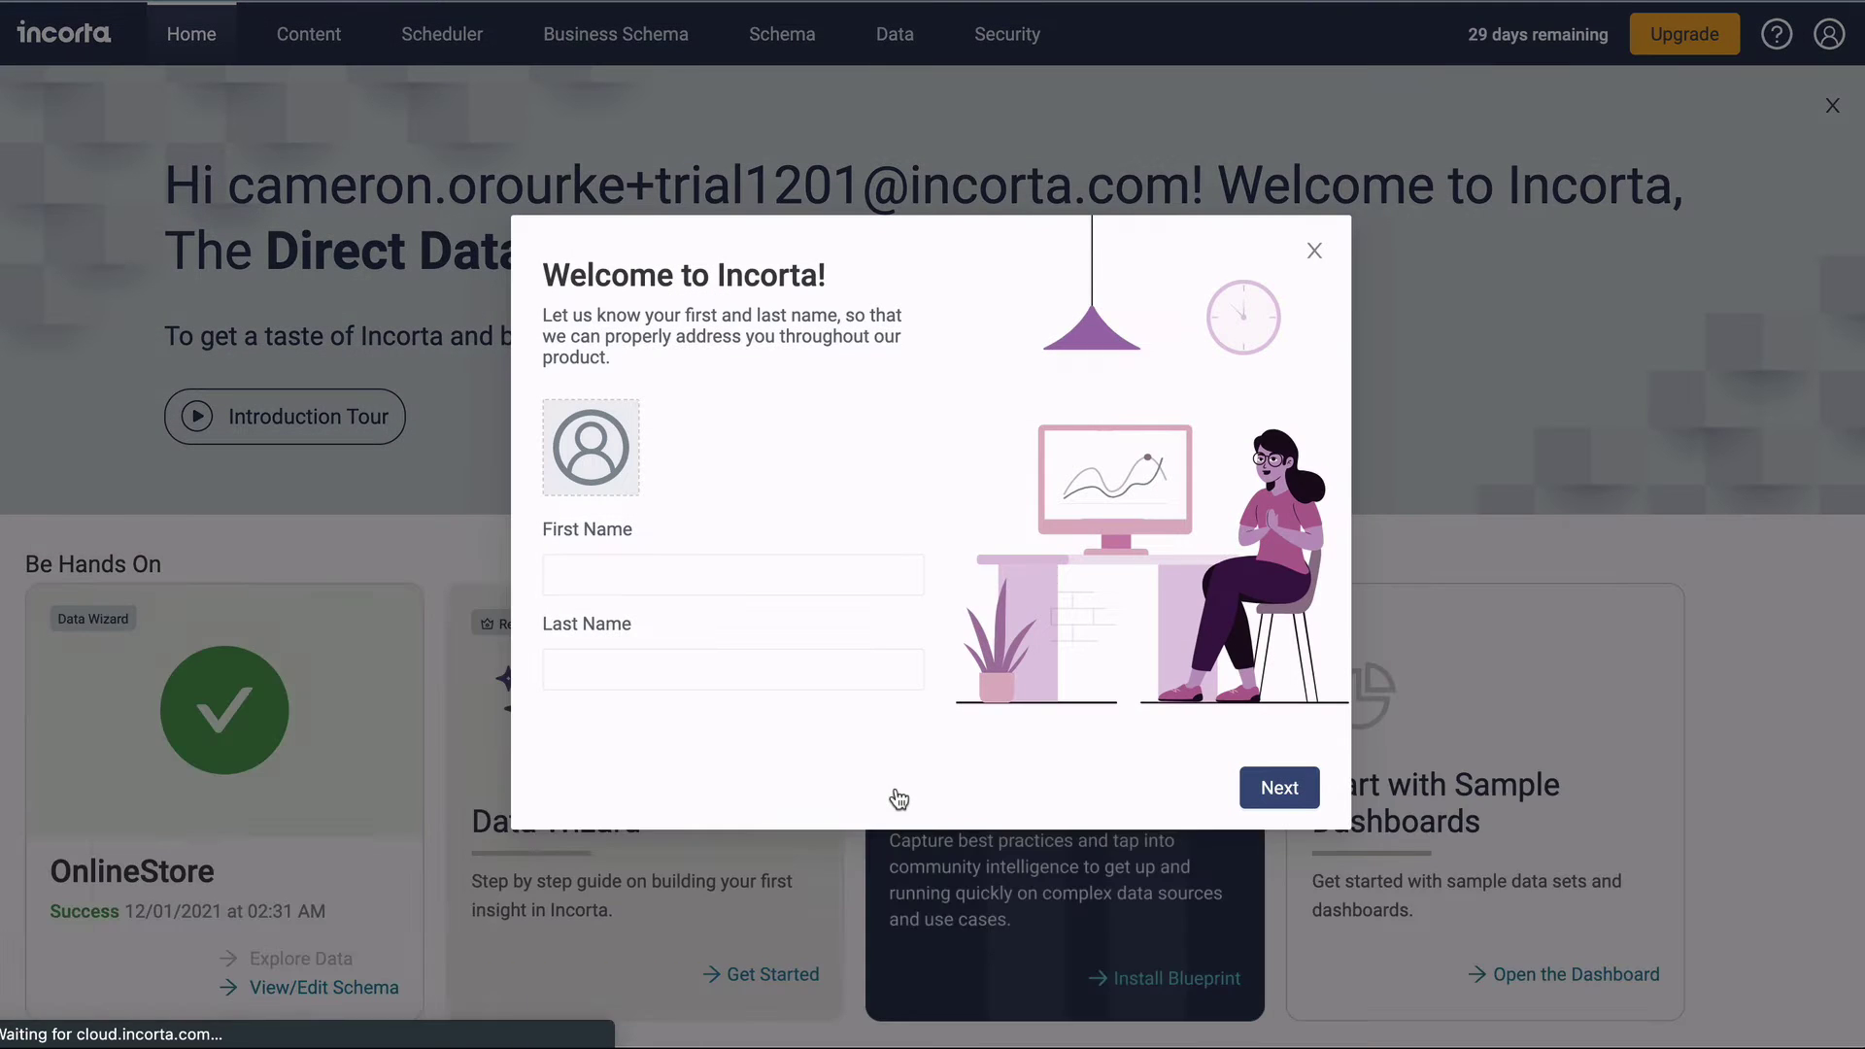
# Enter the user's first and last name in the Welcome to Incorta prompt.
pyautogui.click(690, 579)
pyautogui.press('Tab')
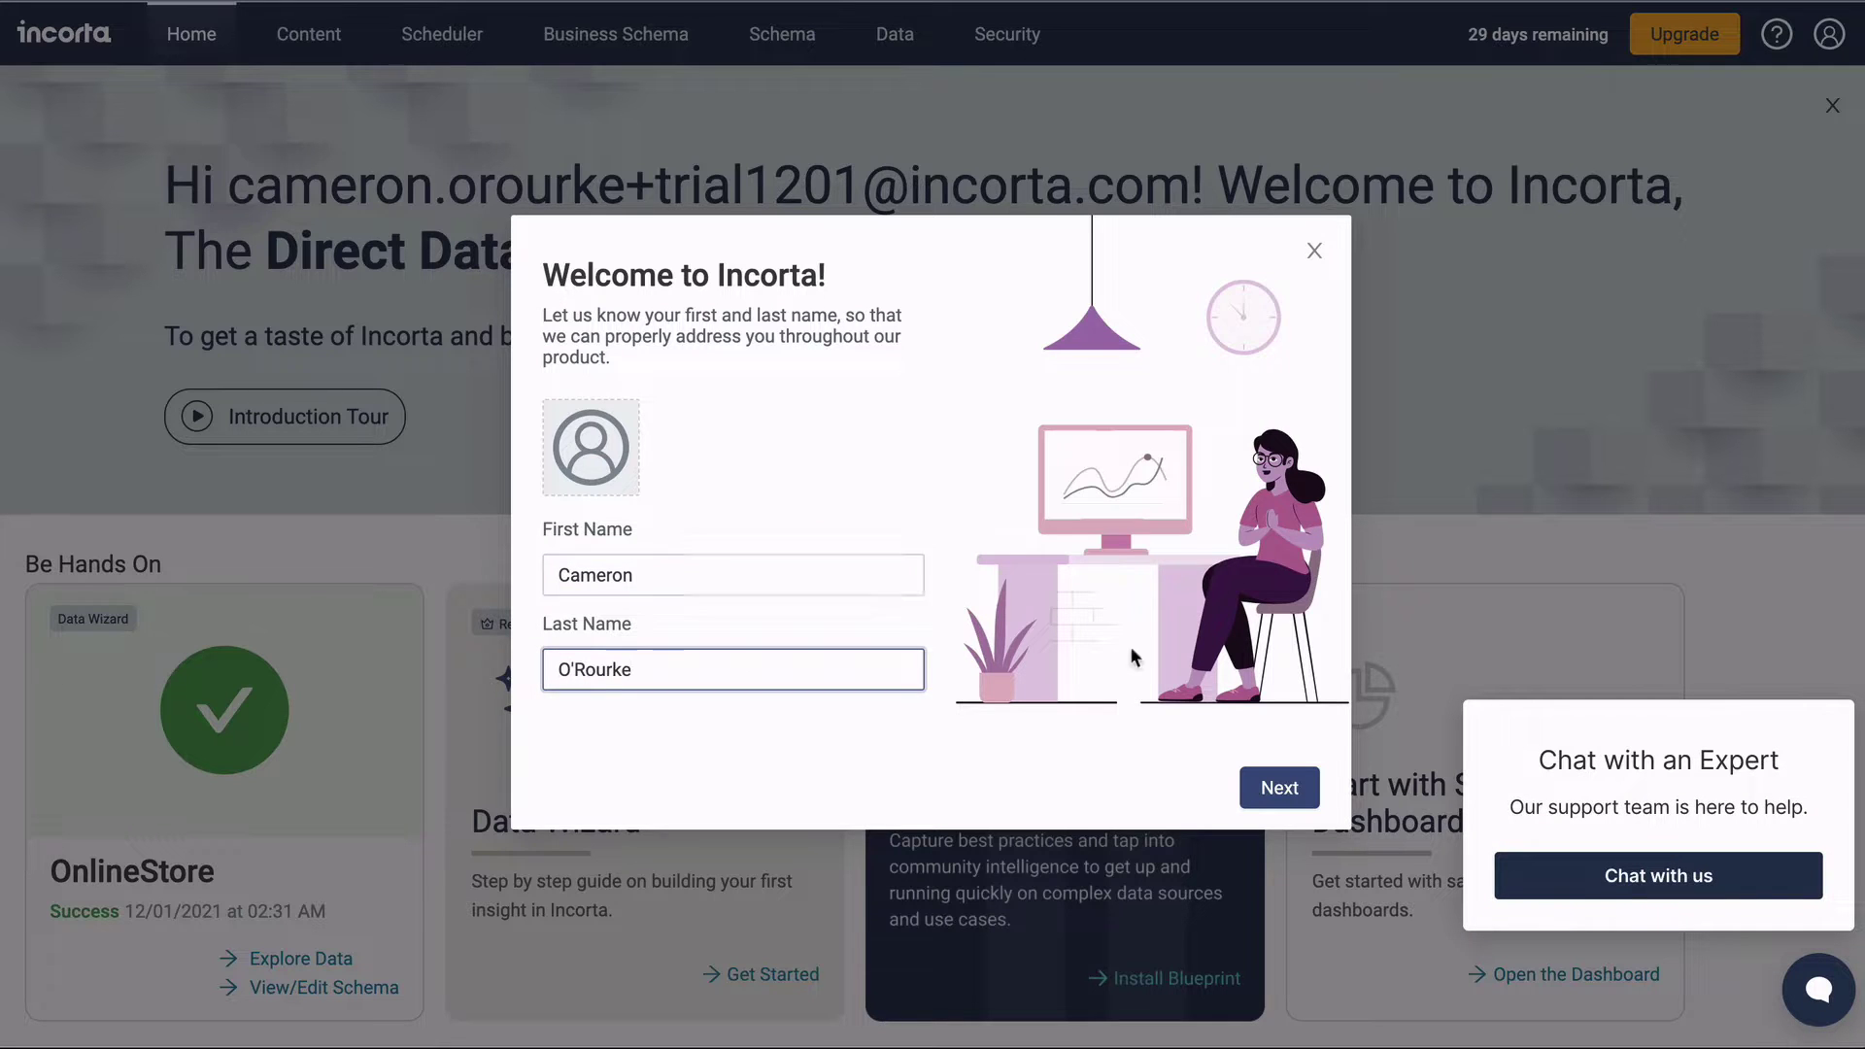
pyautogui.click(1276, 788)
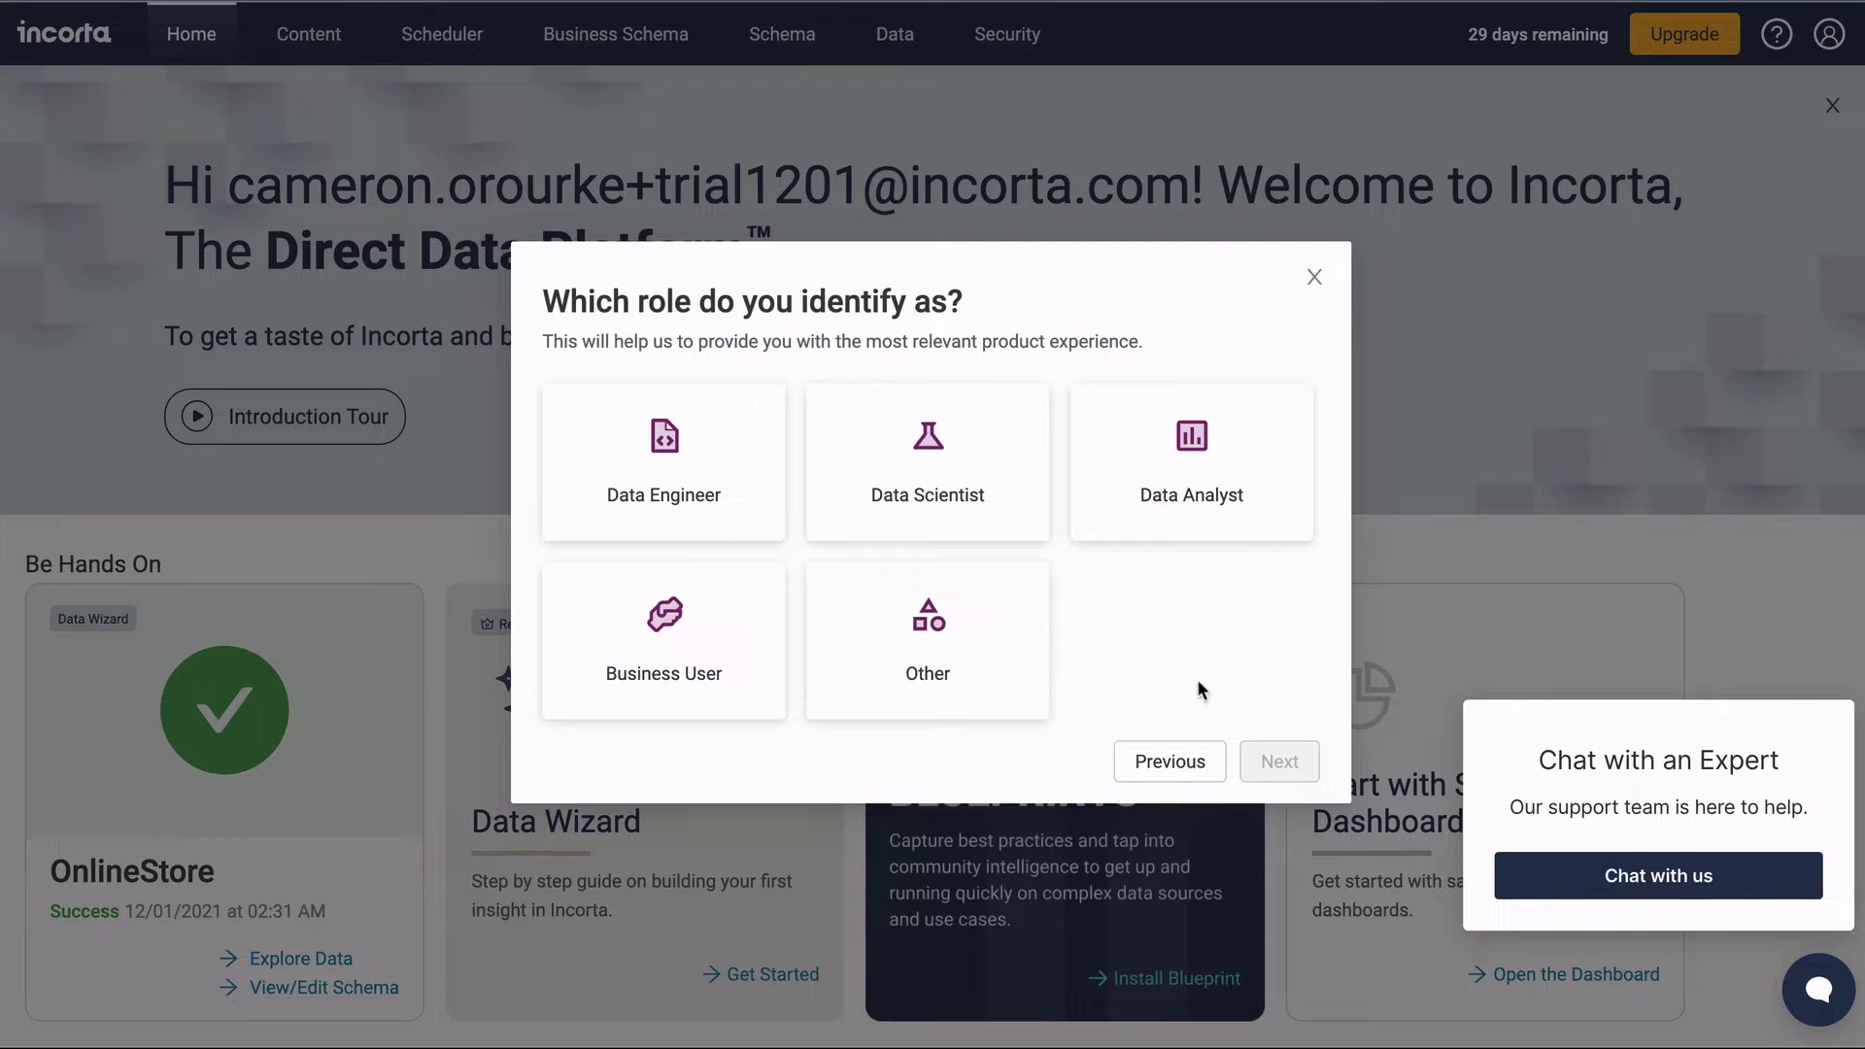
# Choose the Data Analyst role and dismiss the Chat with an Expert popup.
pyautogui.click(1240, 460)
pyautogui.click(1276, 761)
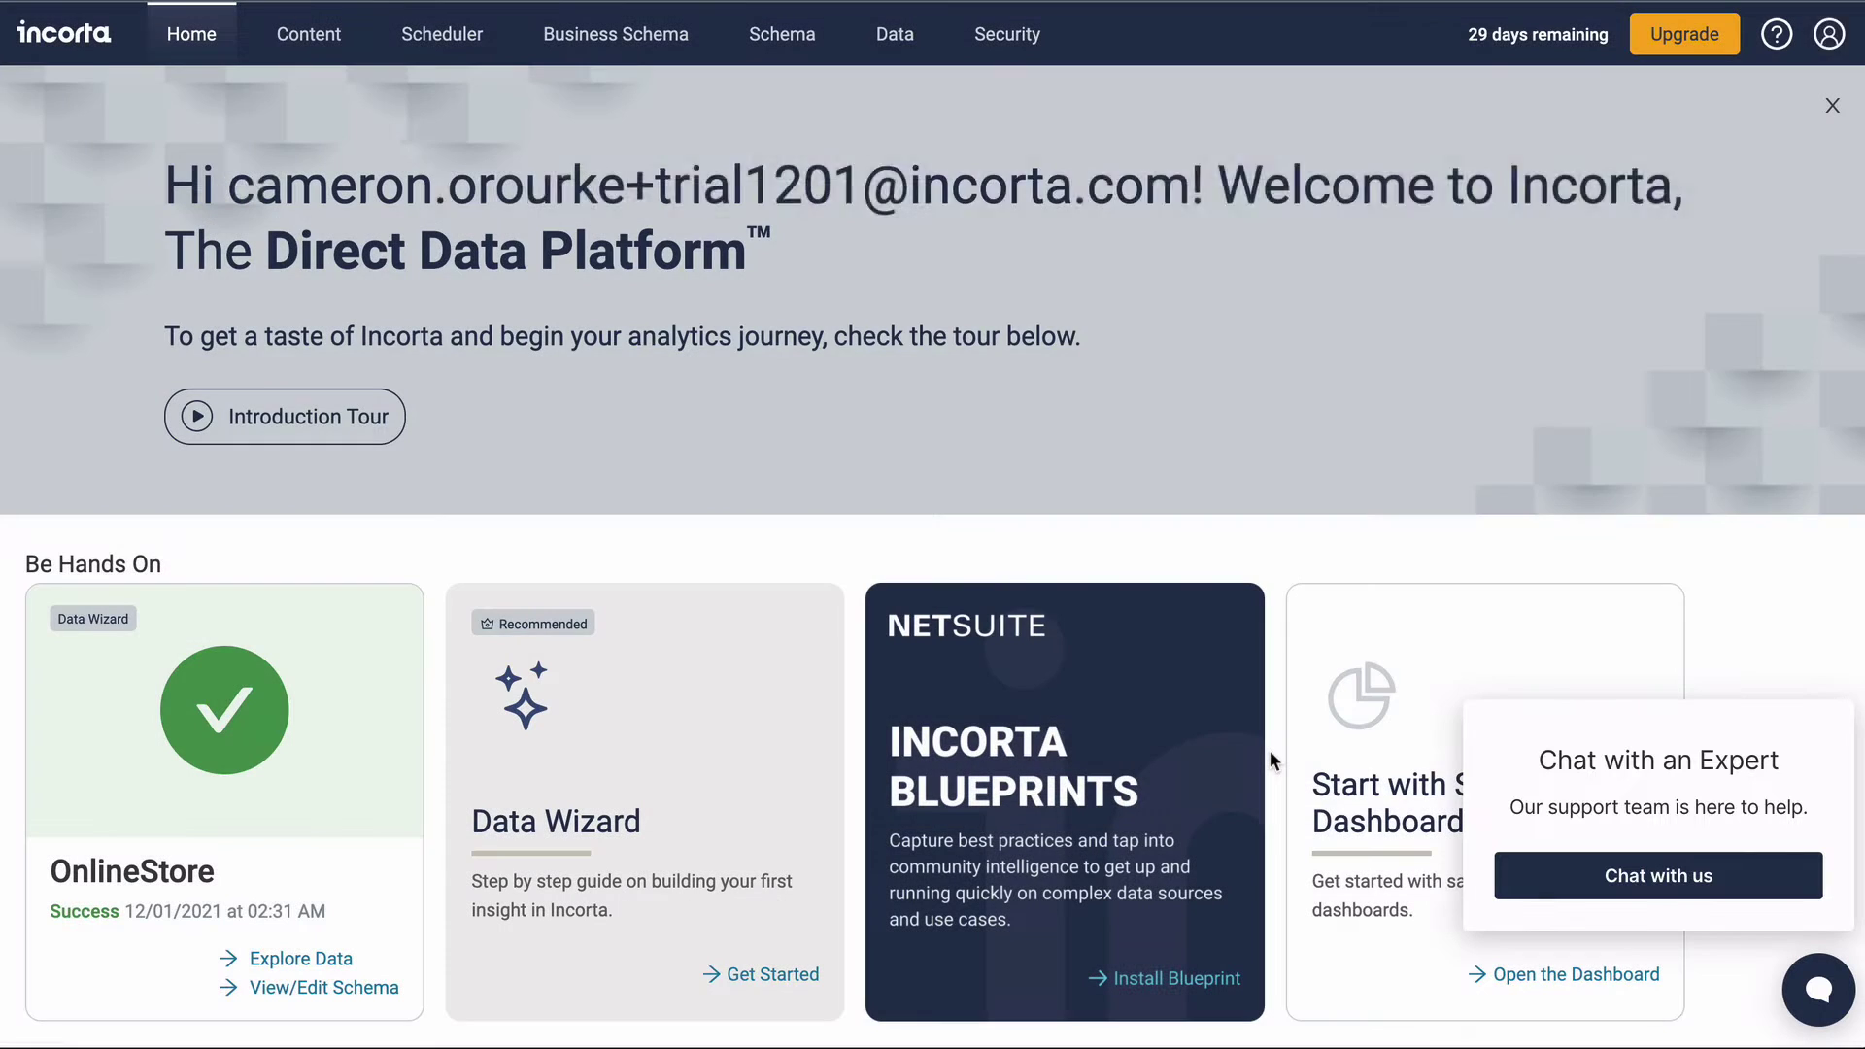
pyautogui.click(1837, 682)
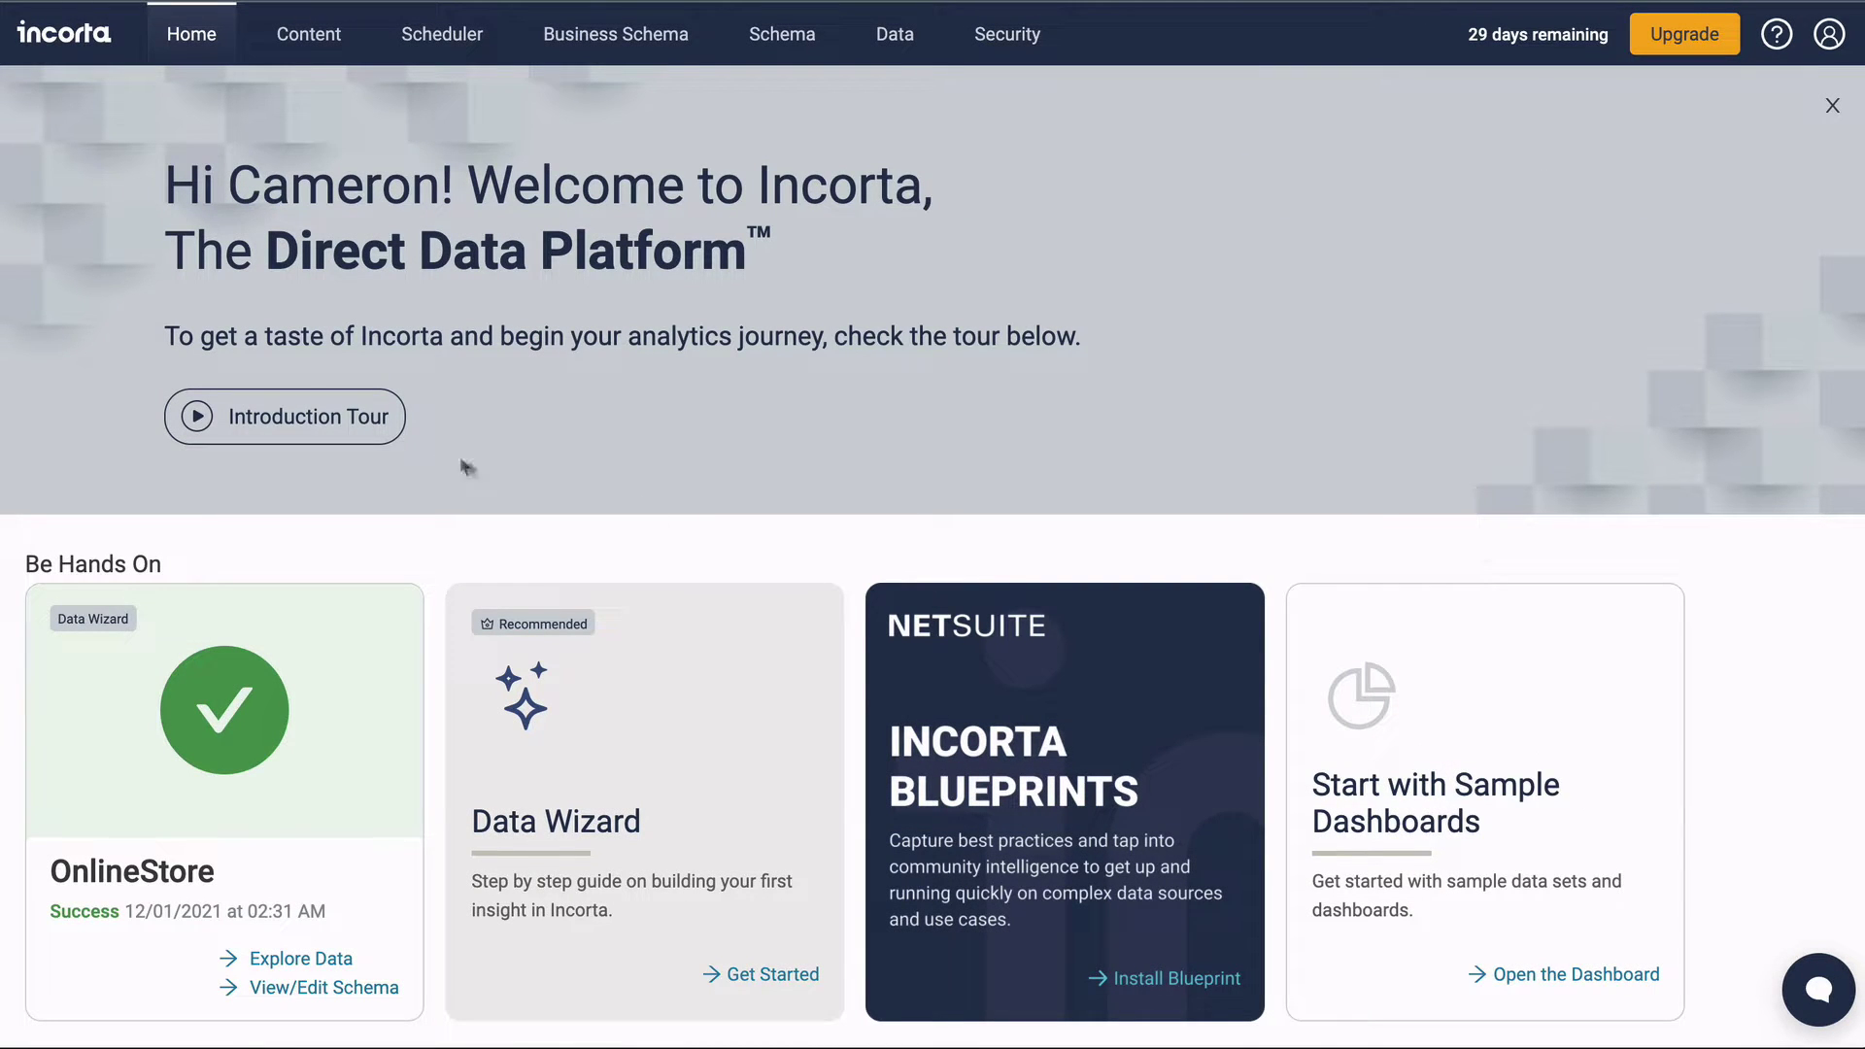
# View and close the Introduction Tour video, then open the sample OnlineStore Overview Dashboard.
pyautogui.click(350, 416)
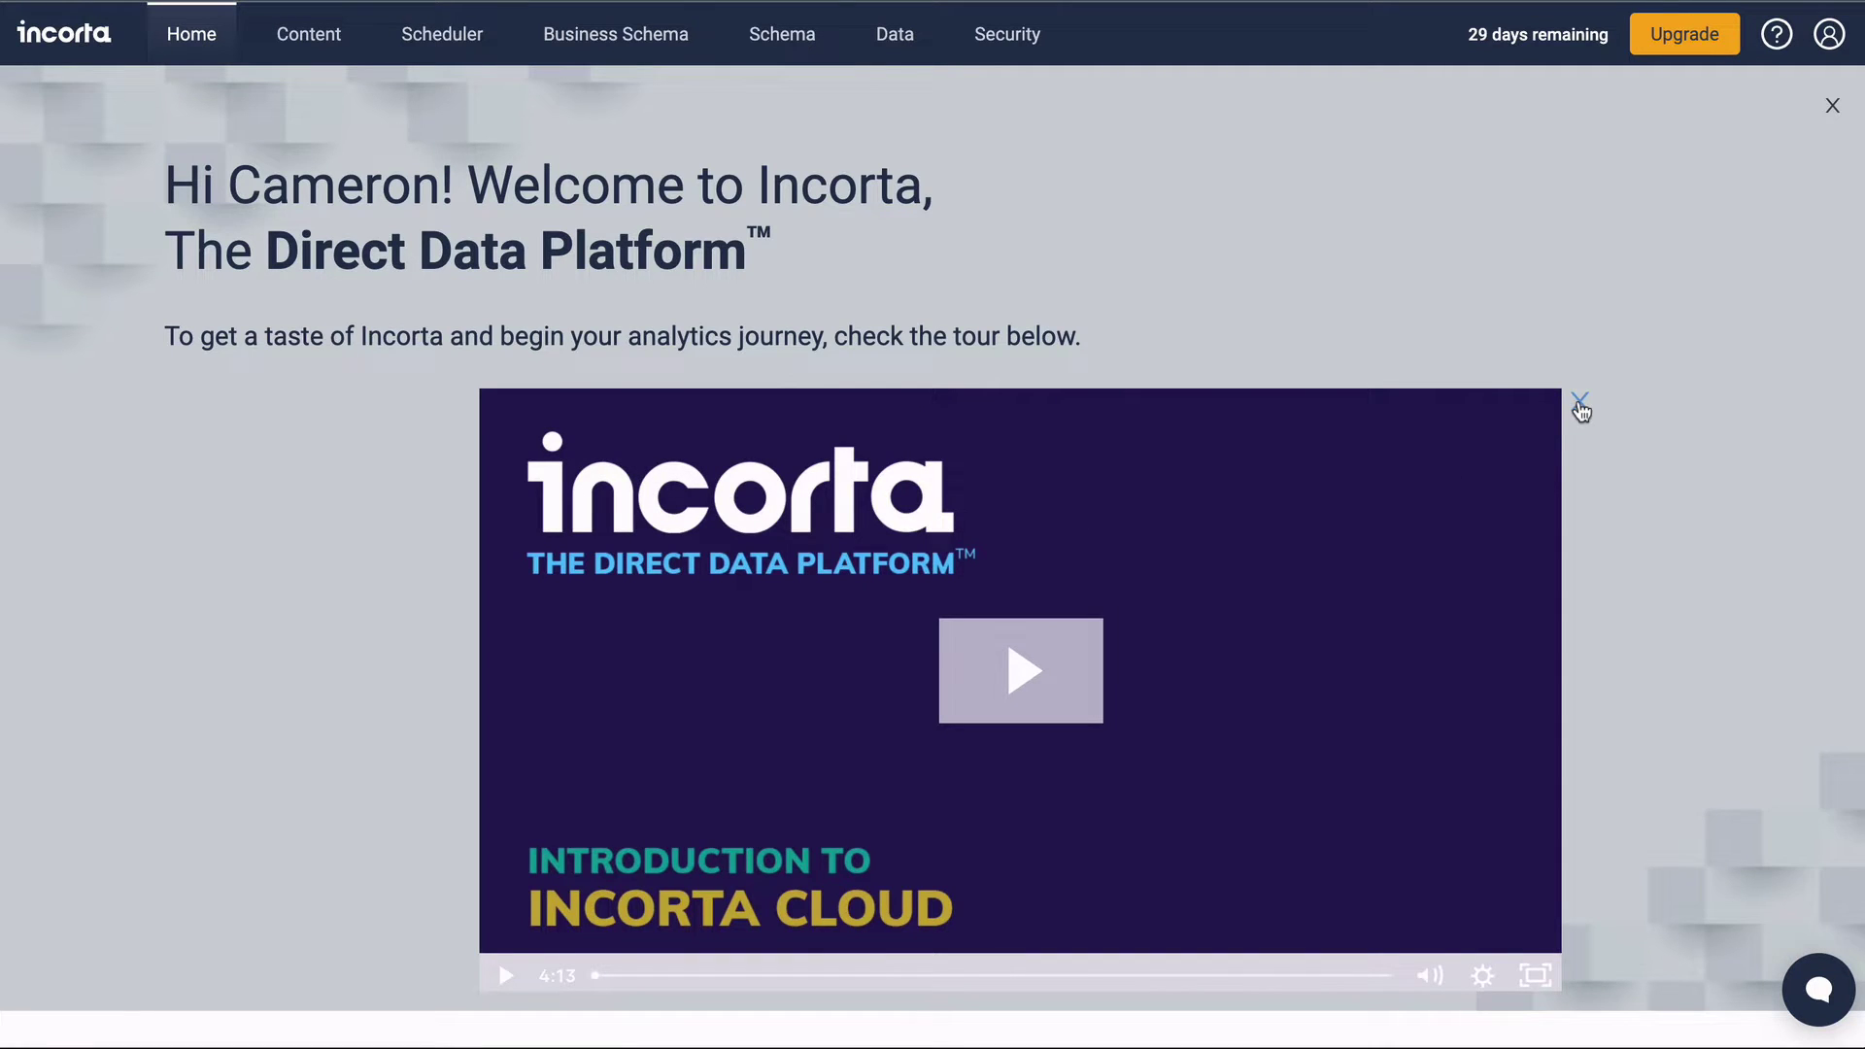
pyautogui.click(1579, 402)
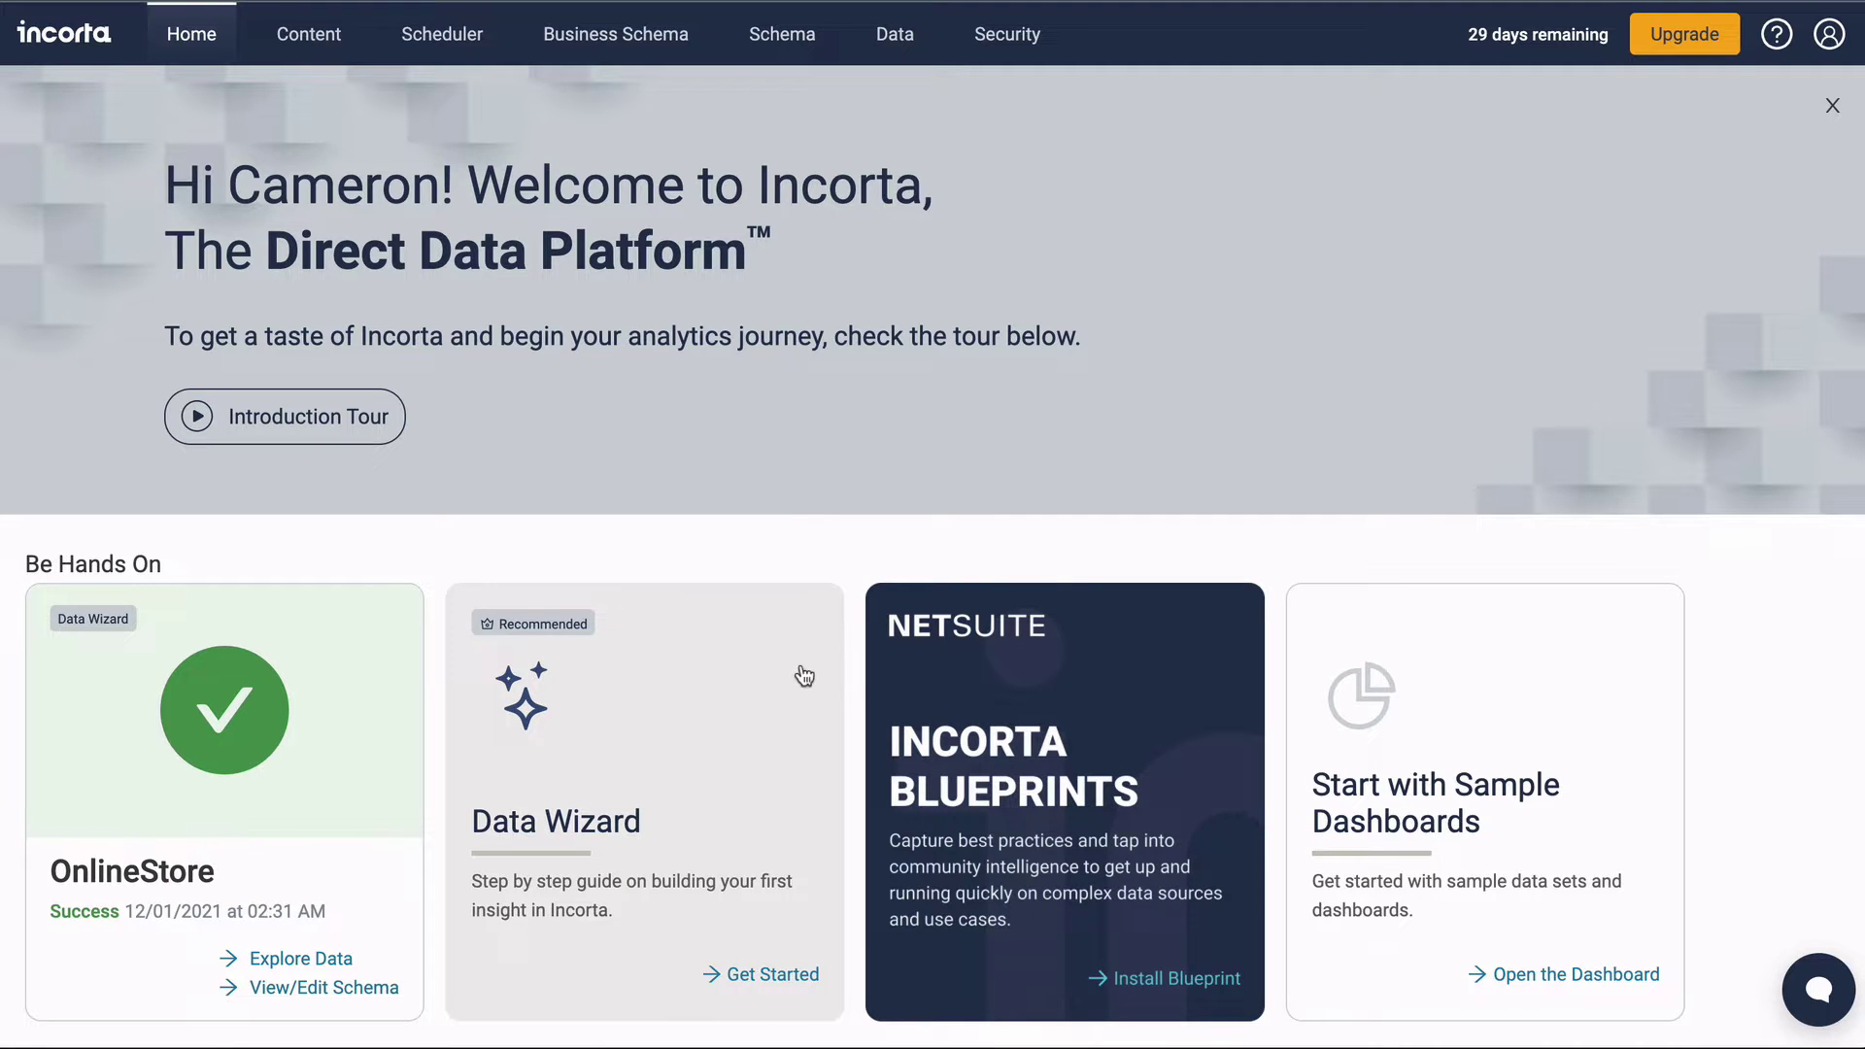
pyautogui.scroll(-3, 804, 676)
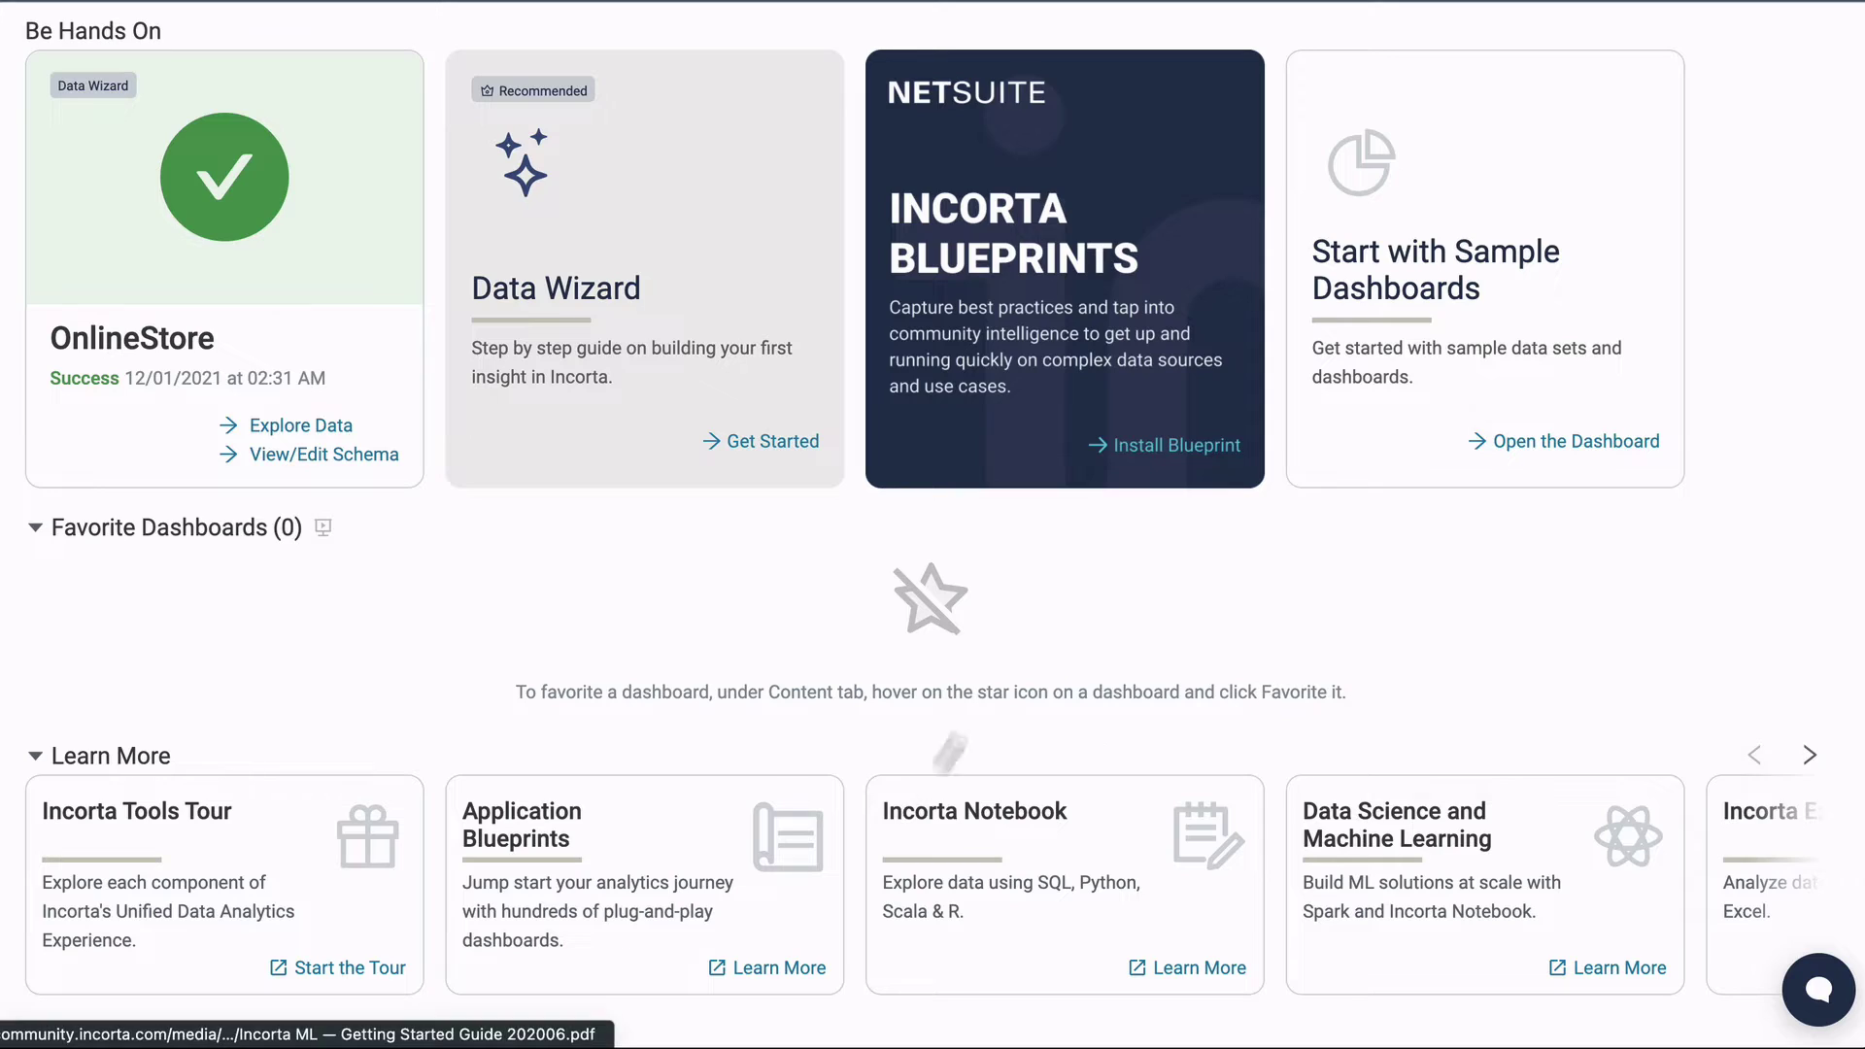
pyautogui.scroll(5, 1012, 628)
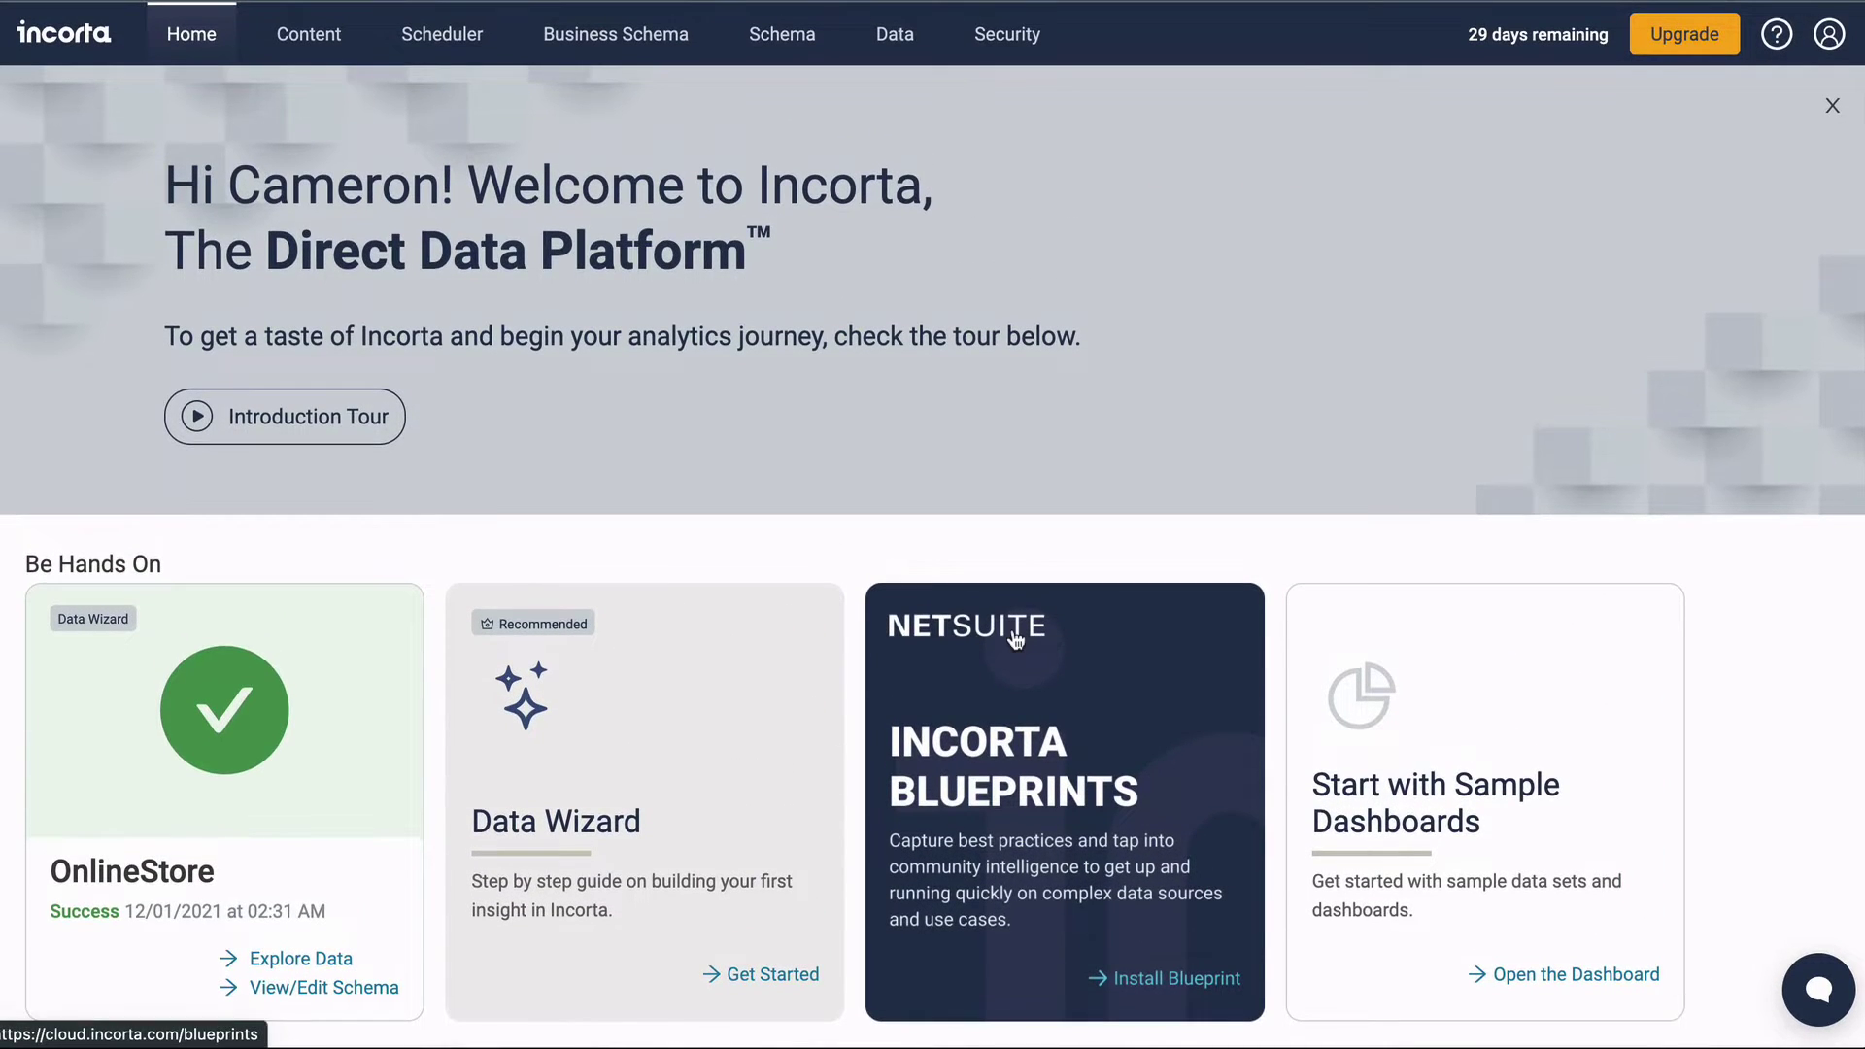
pyautogui.click(1506, 680)
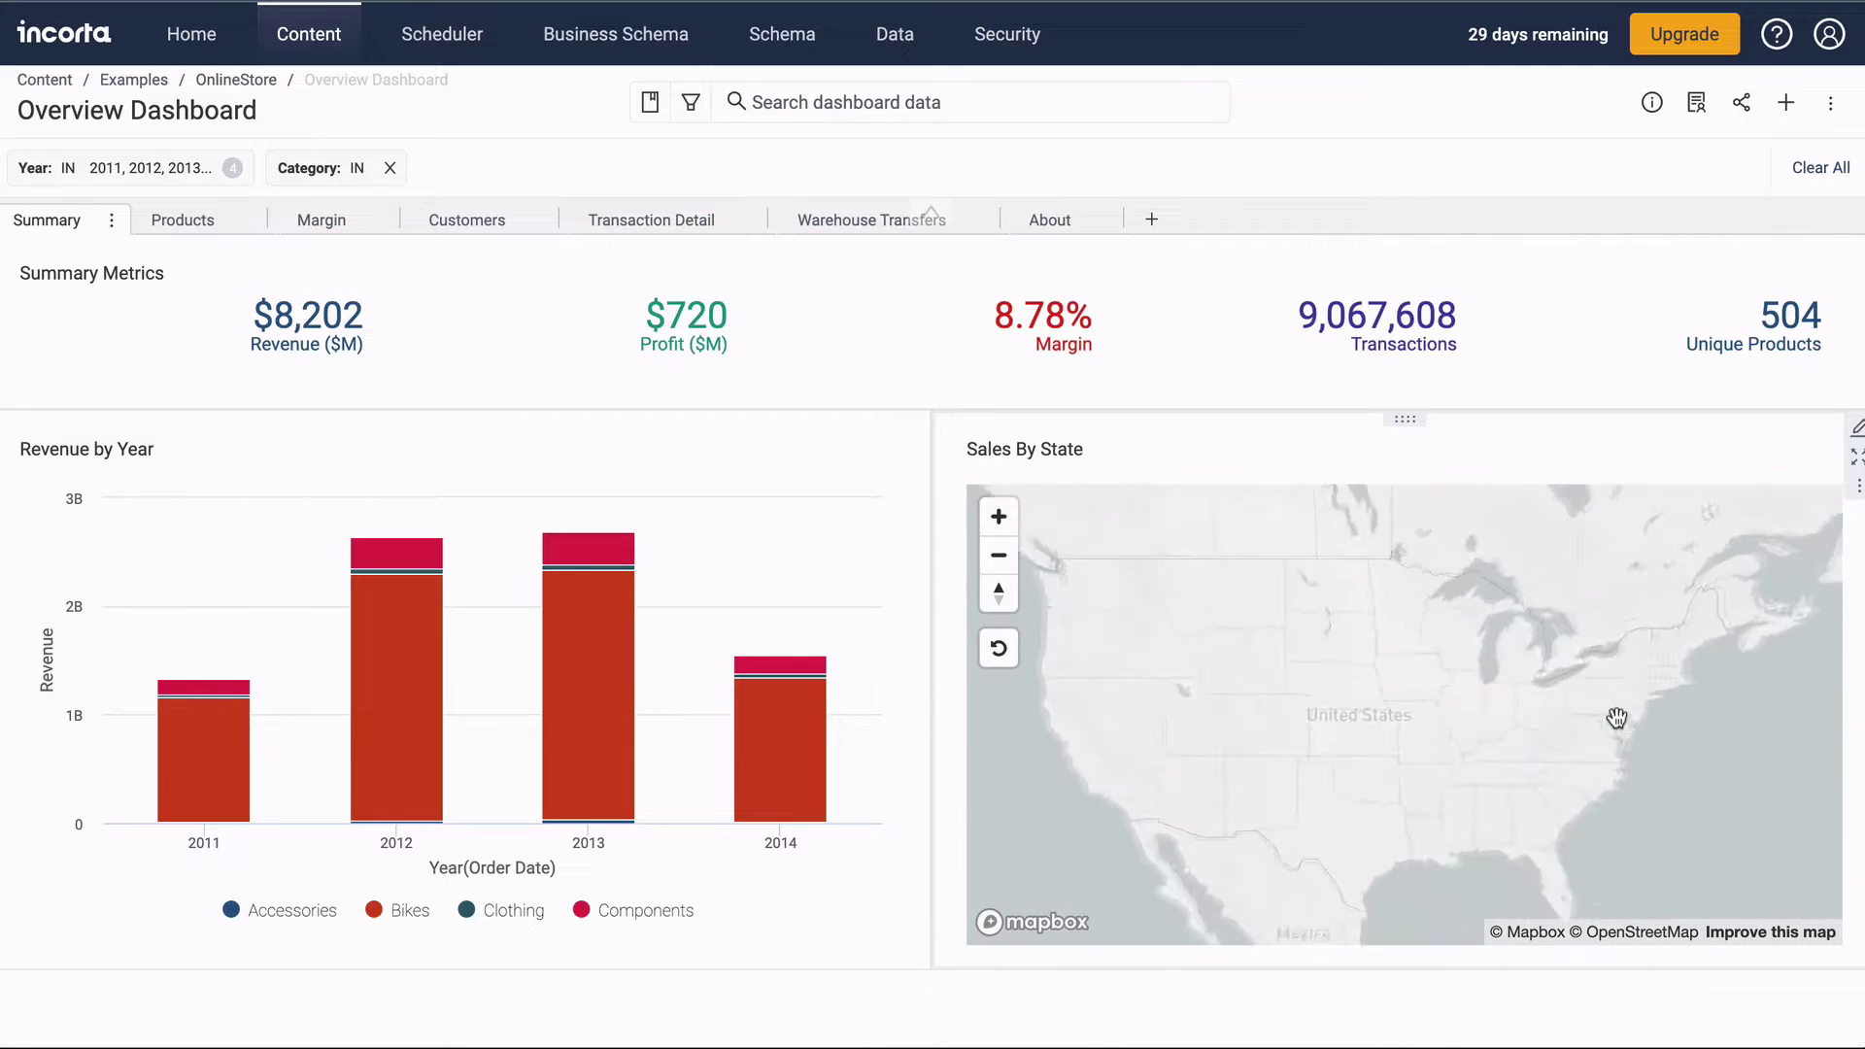
# Filter the dashboard to Iowa, clear the filter, and view the Products, Margin and About tabs.
pyautogui.click(1428, 683)
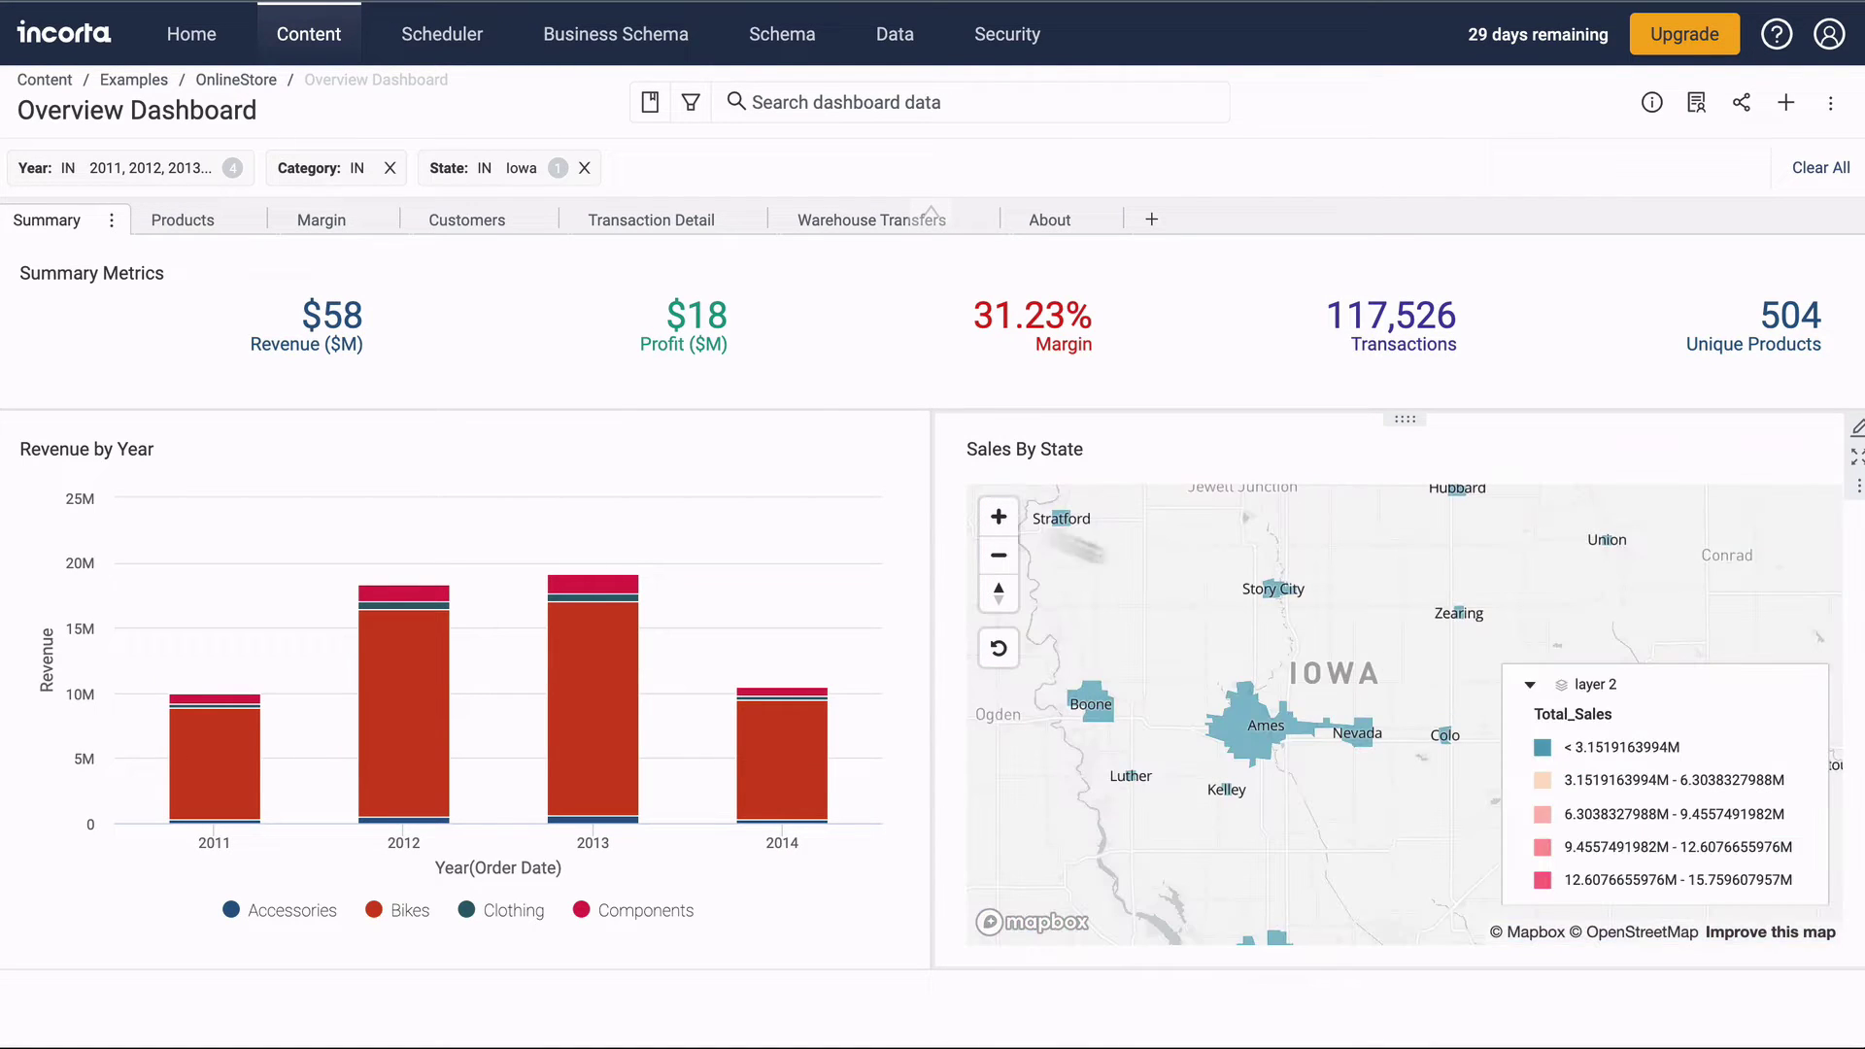
pyautogui.click(583, 167)
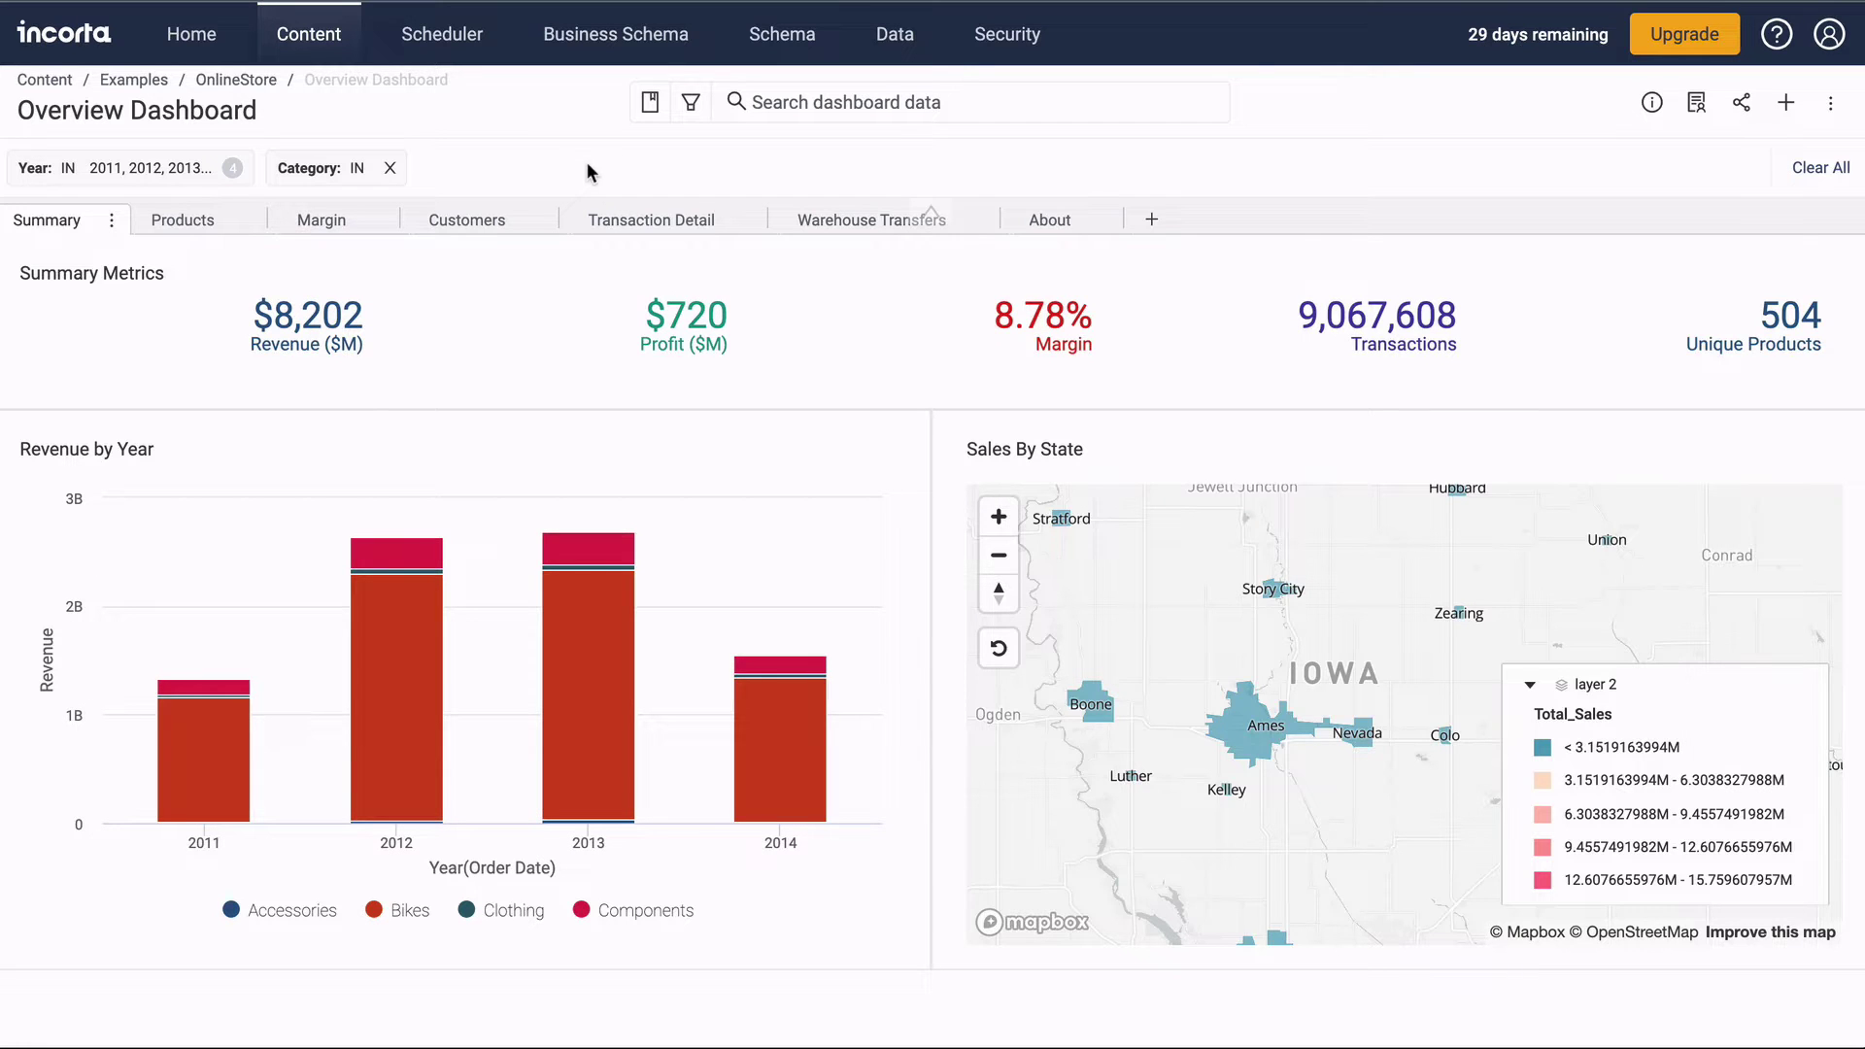
pyautogui.click(187, 222)
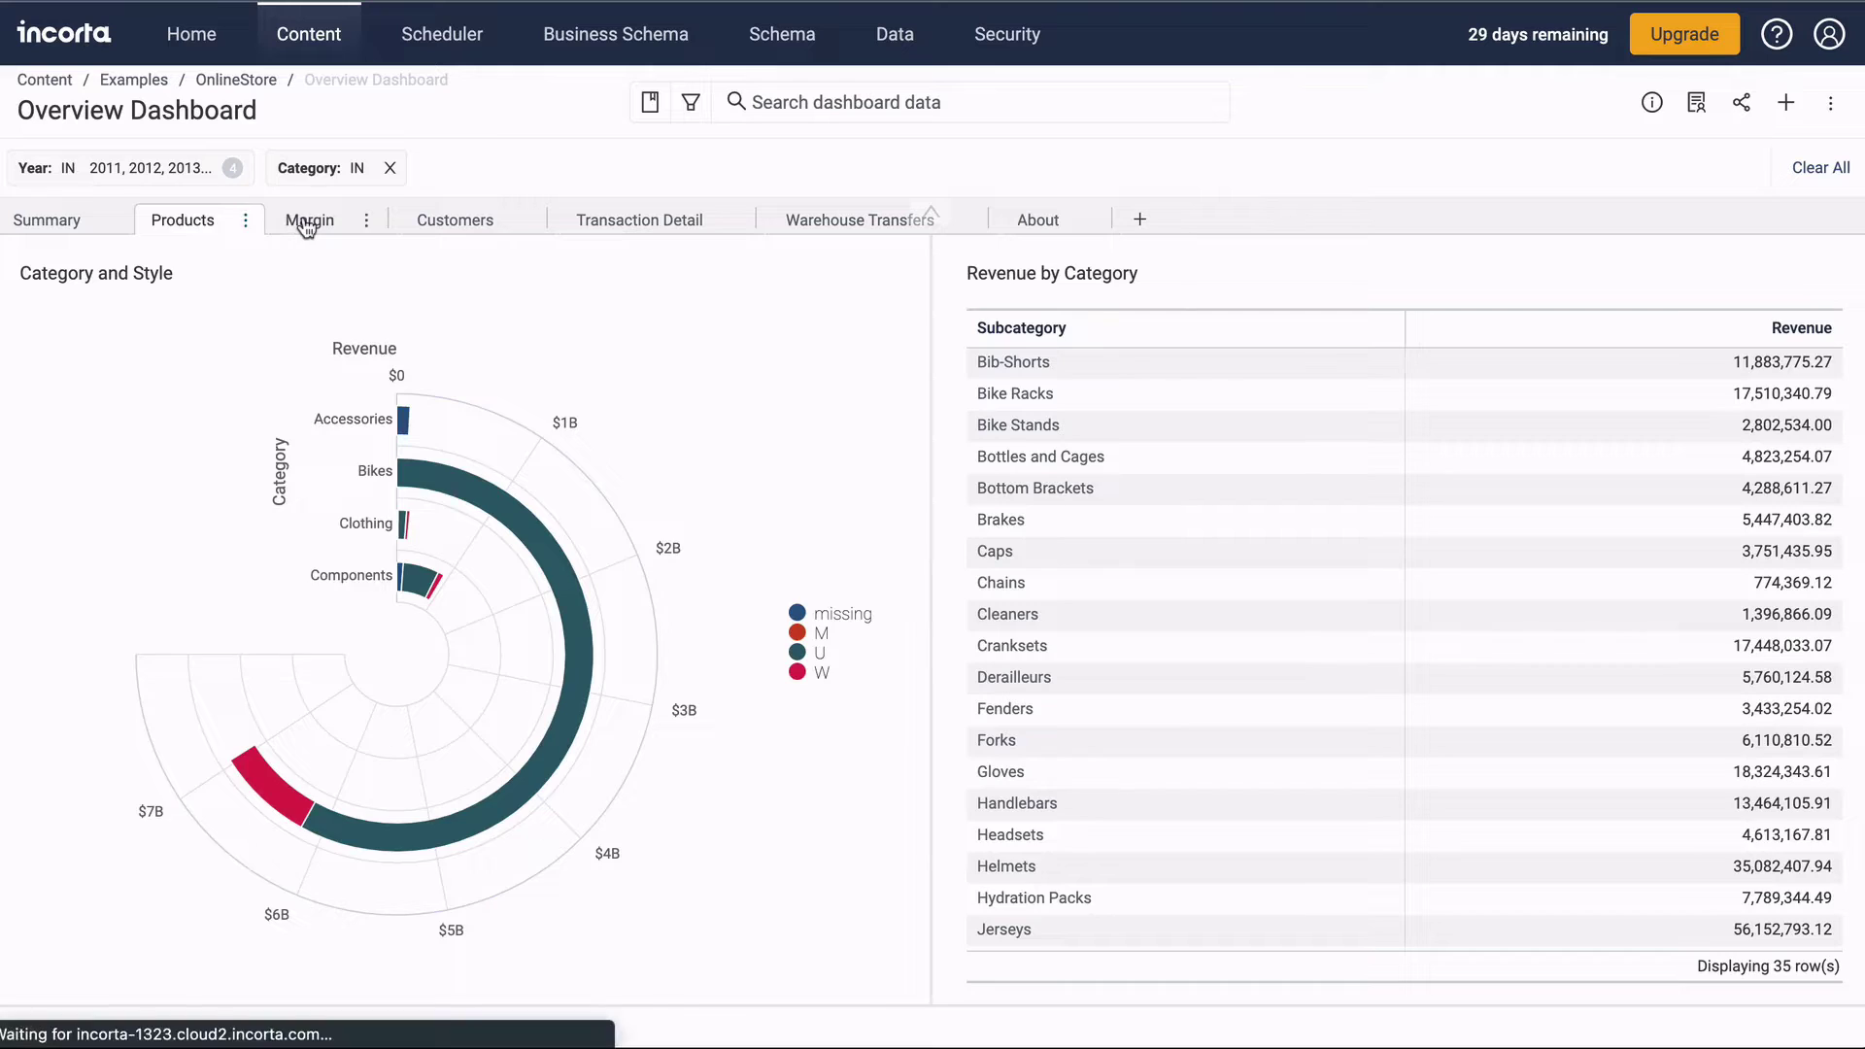
pyautogui.click(306, 223)
pyautogui.click(1024, 223)
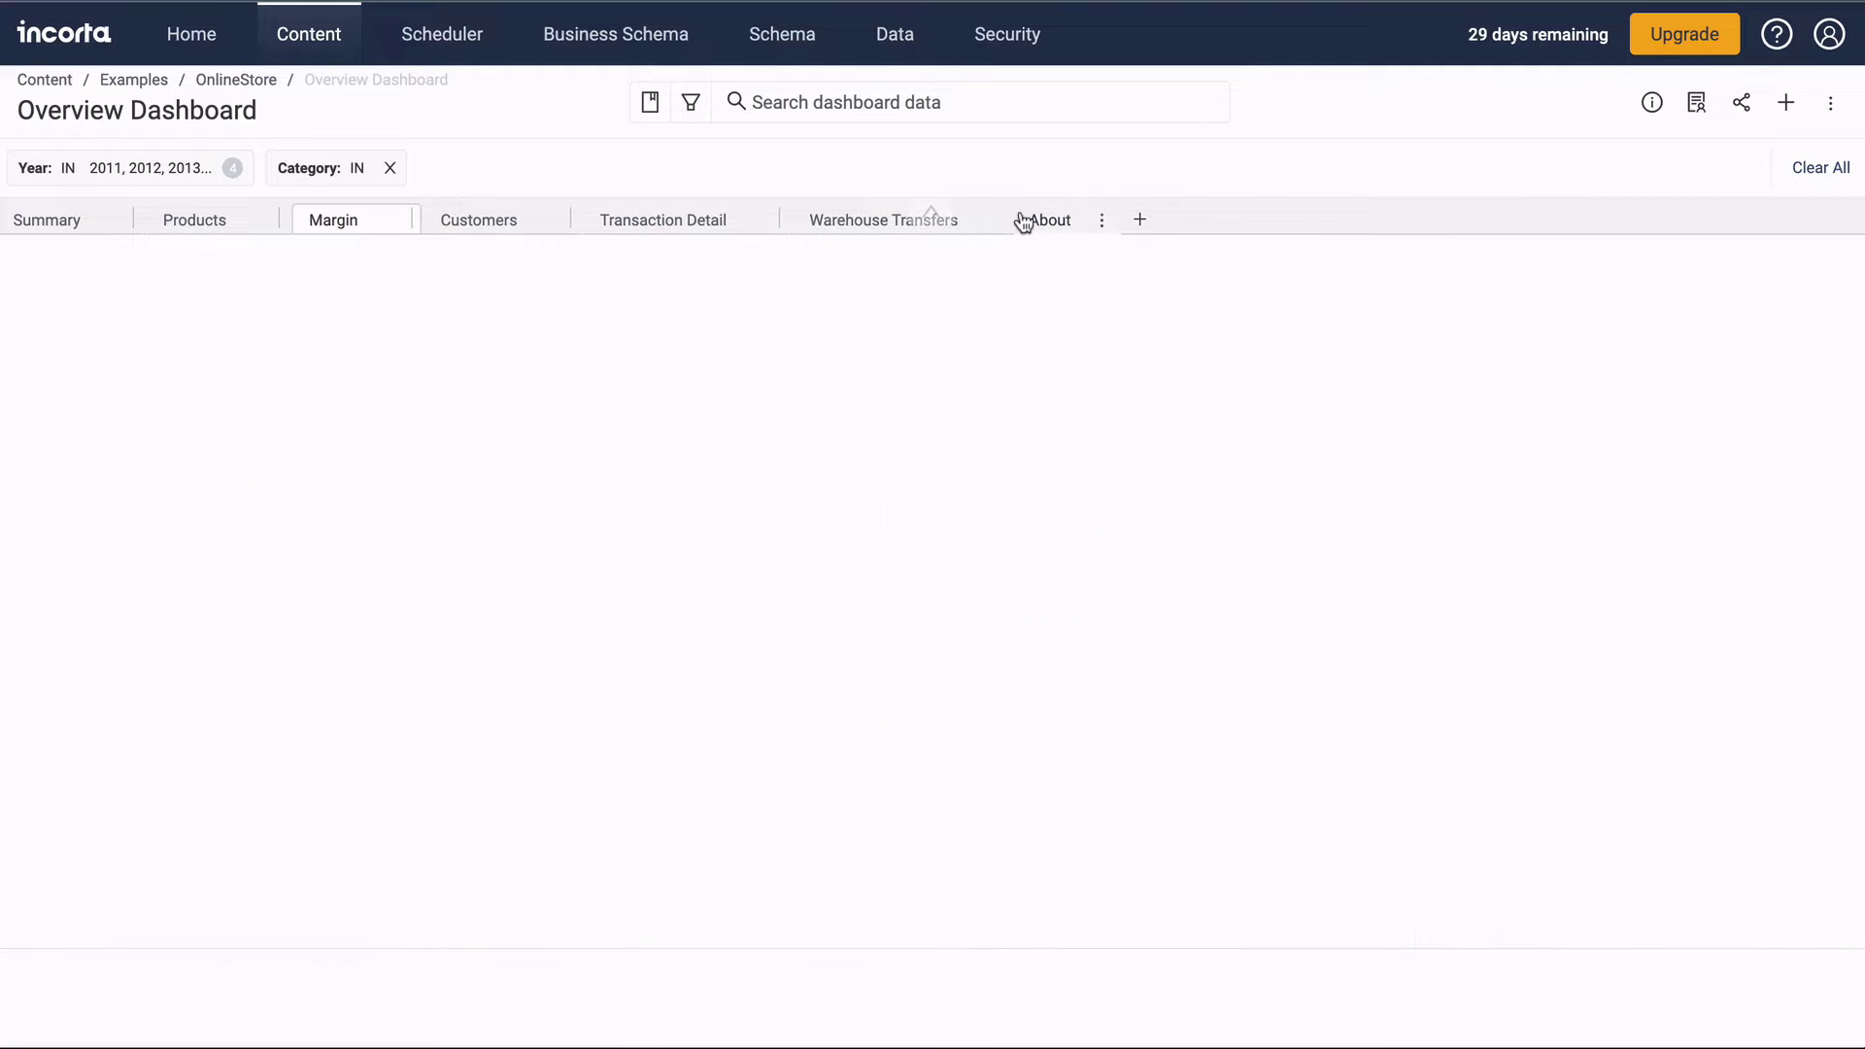
# From Home, go to Security and view the Groups, then the Roles list.
pyautogui.click(191, 39)
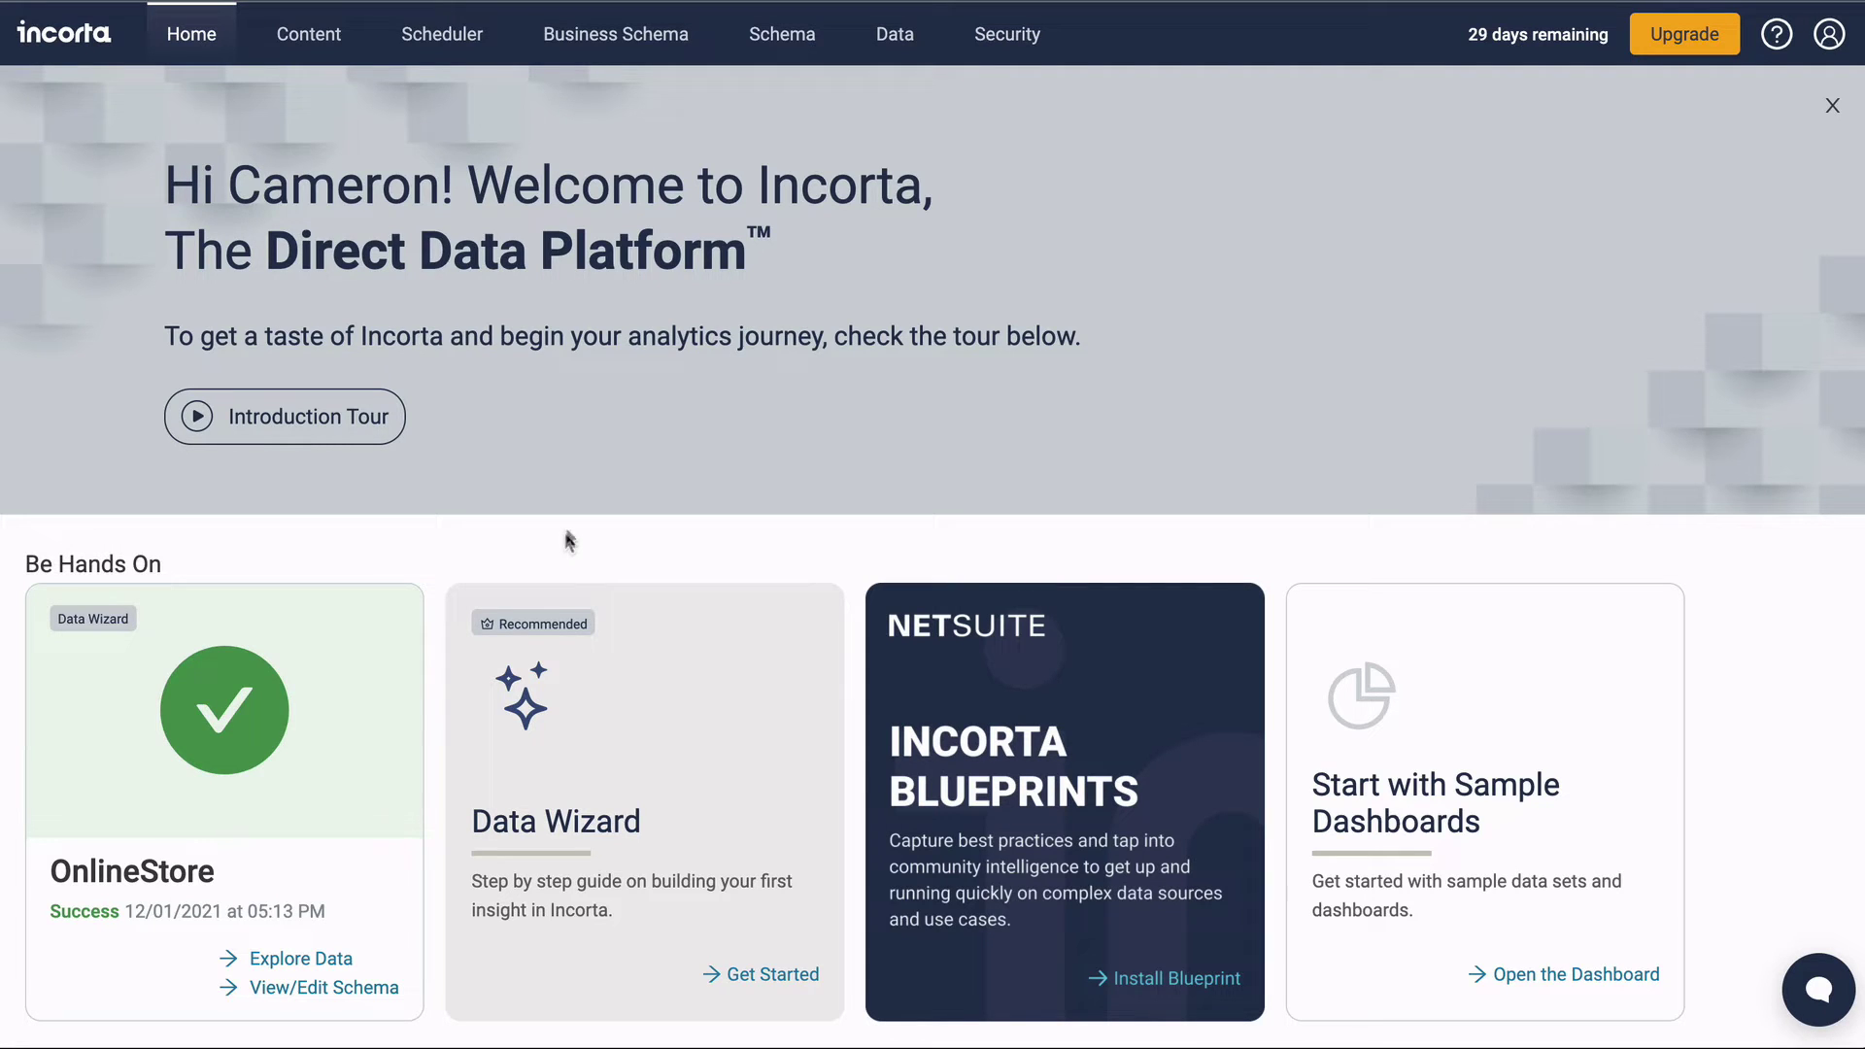
pyautogui.click(991, 36)
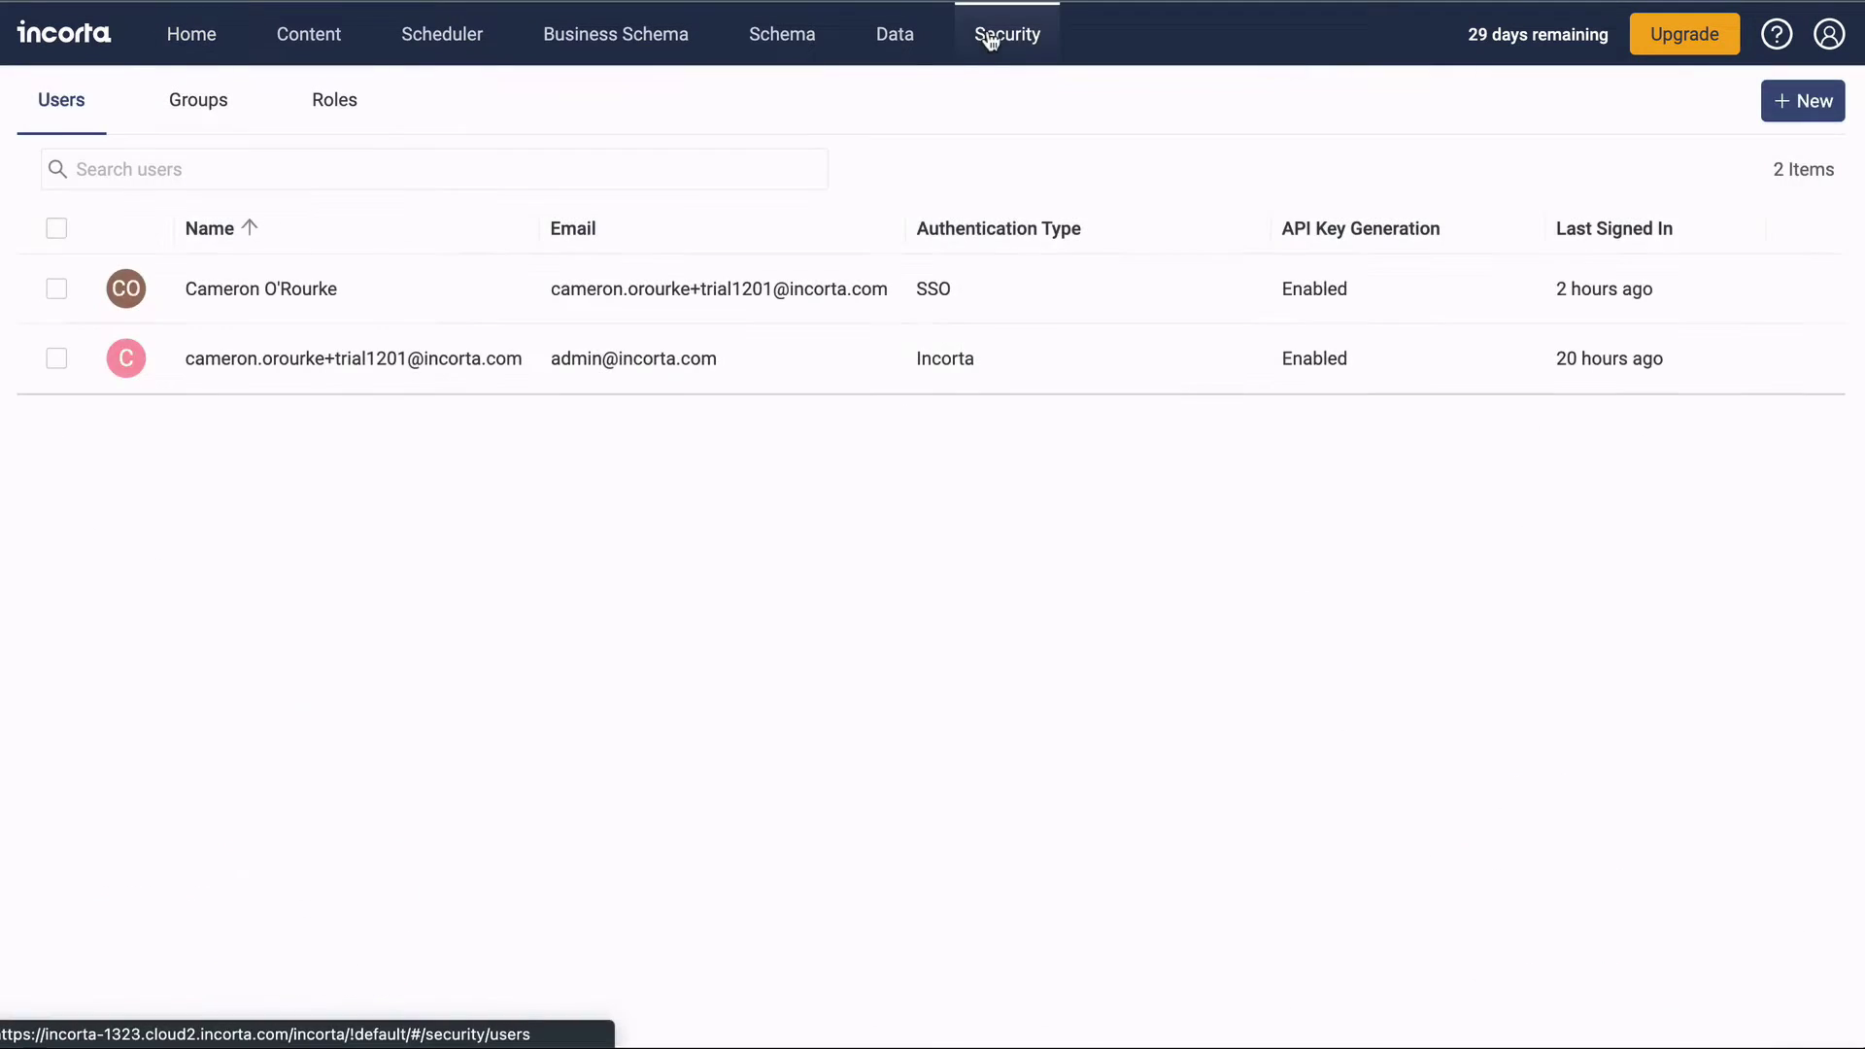
pyautogui.click(192, 114)
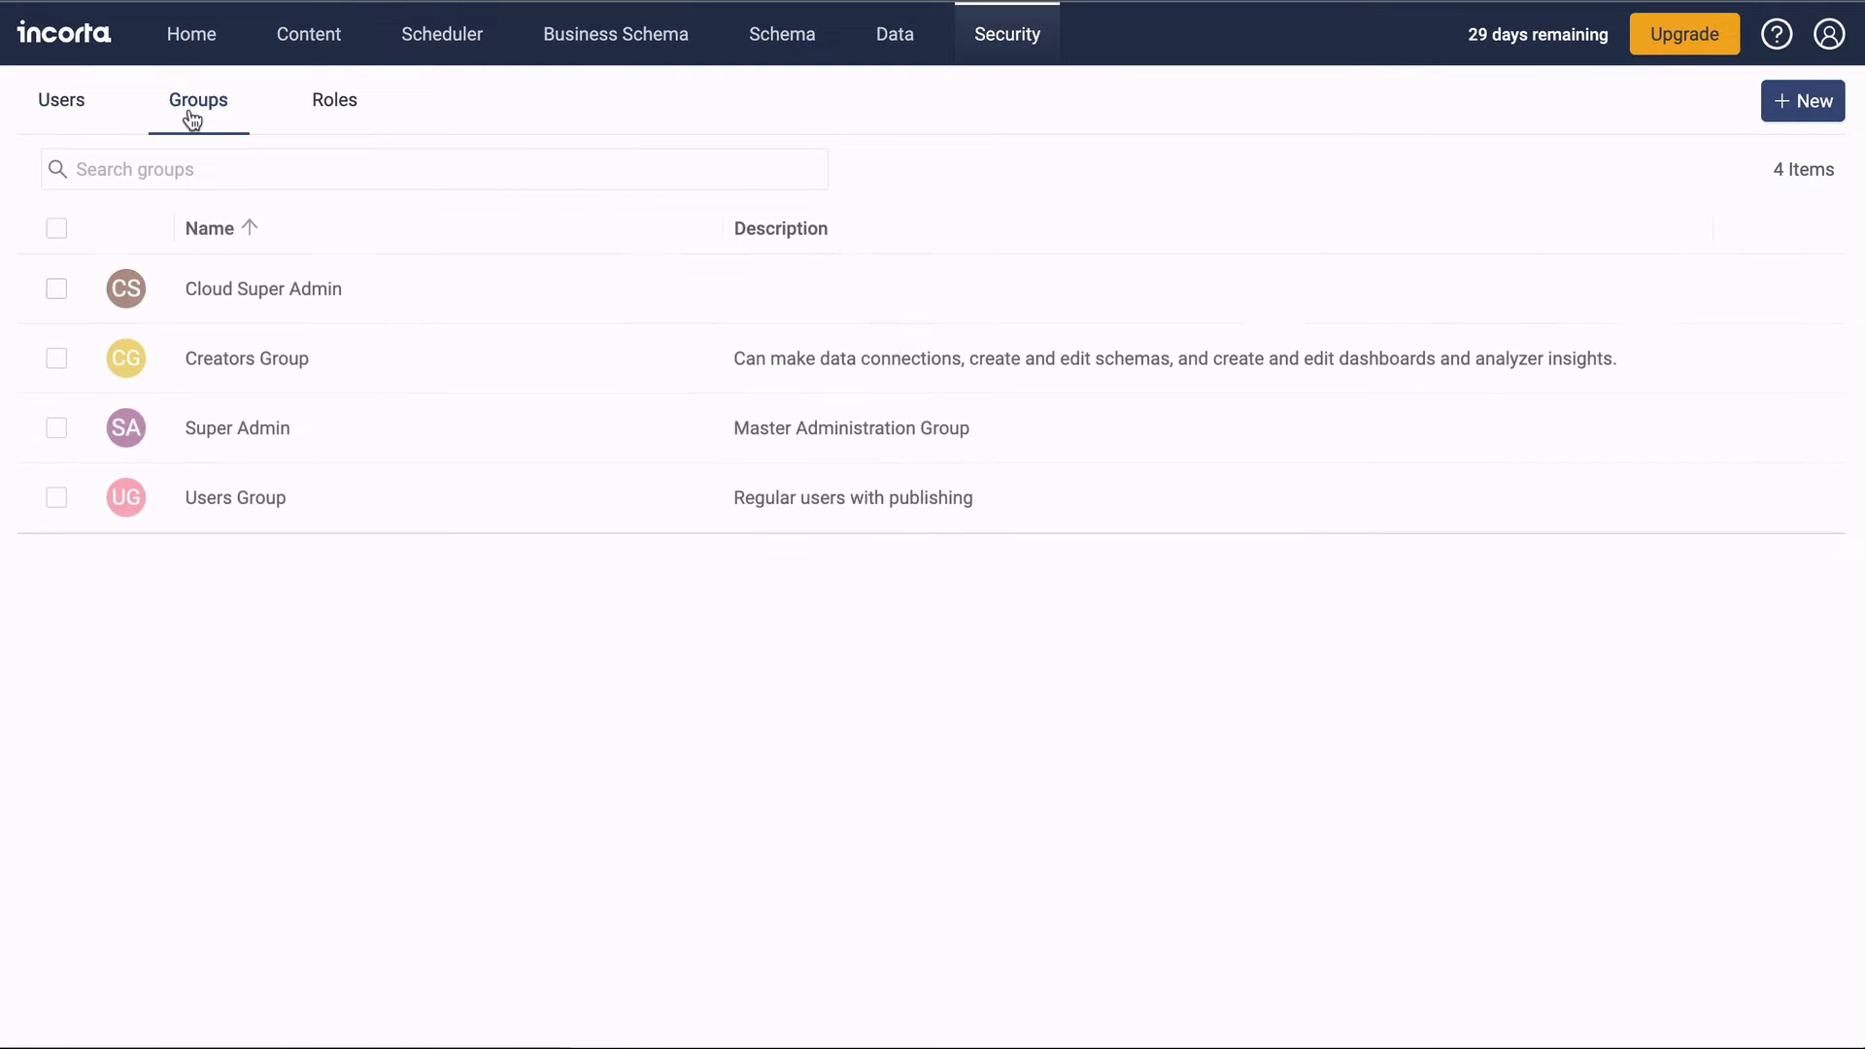
pyautogui.click(332, 115)
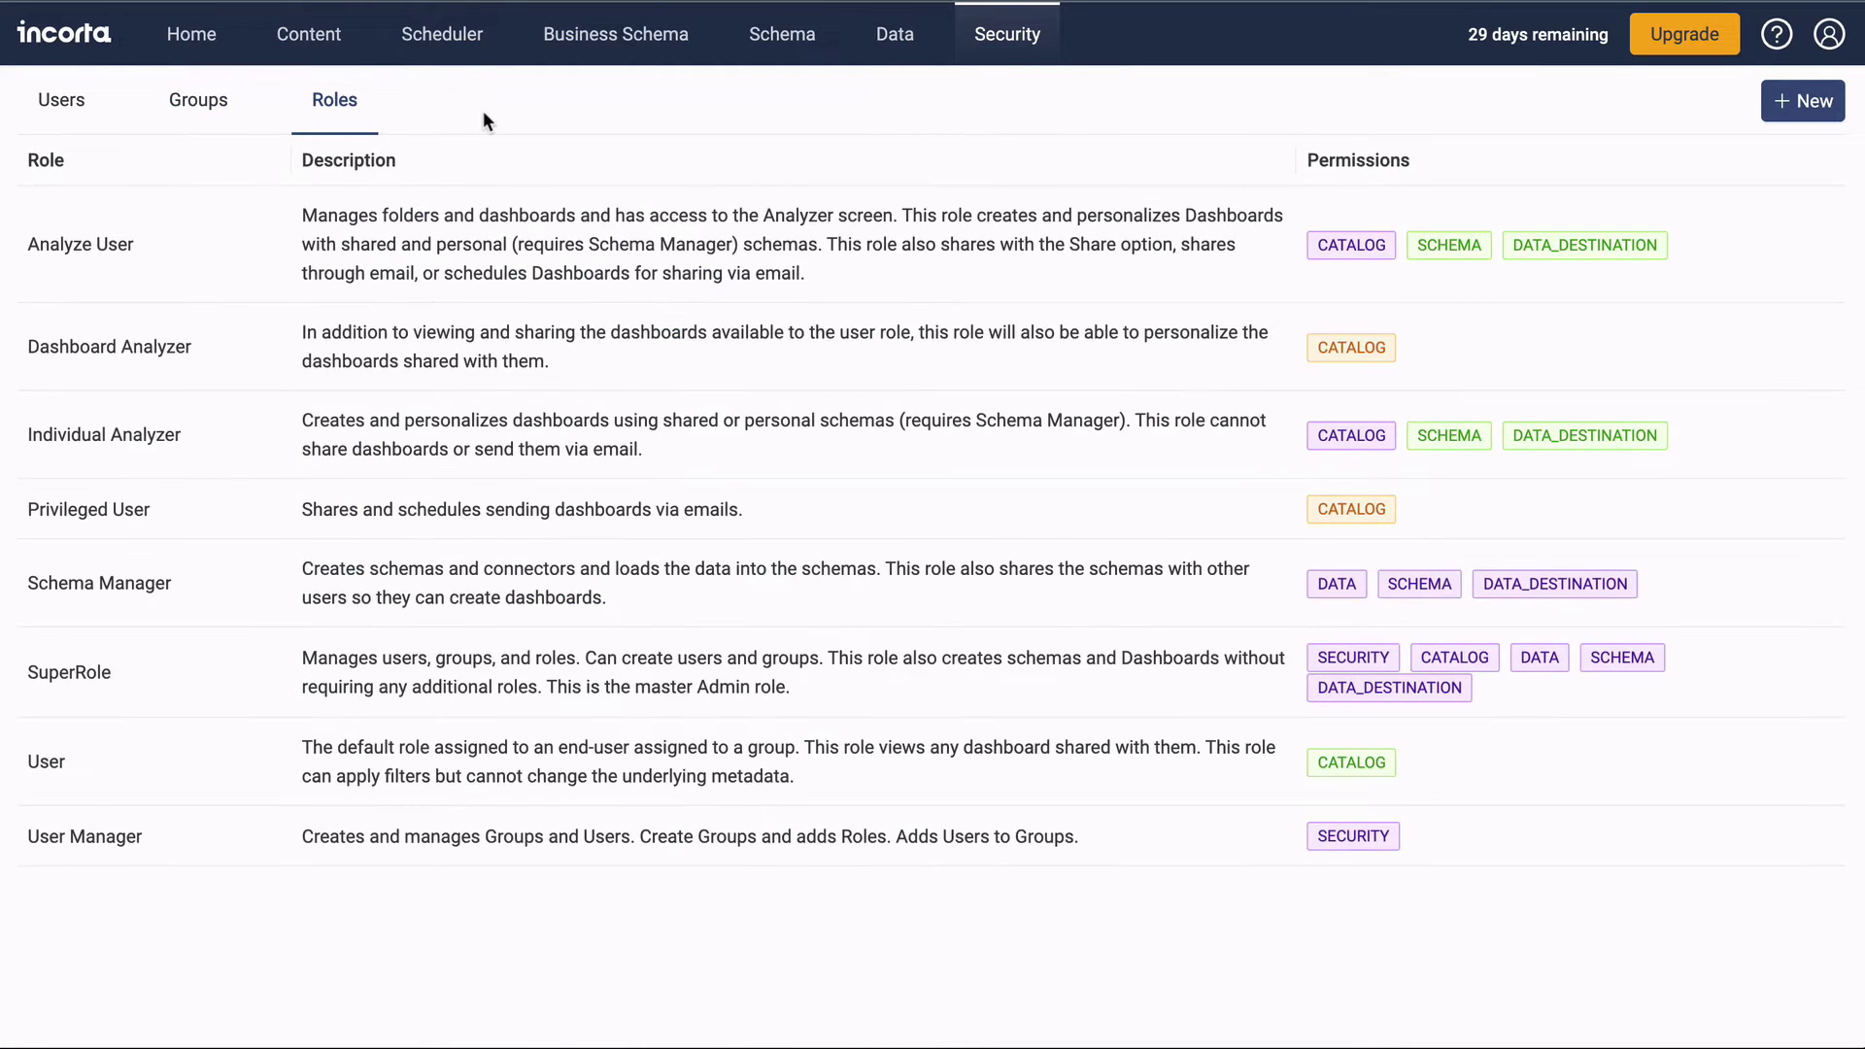
# Review the connected external data sources, uploaded local data files and data destinations.
pyautogui.click(881, 39)
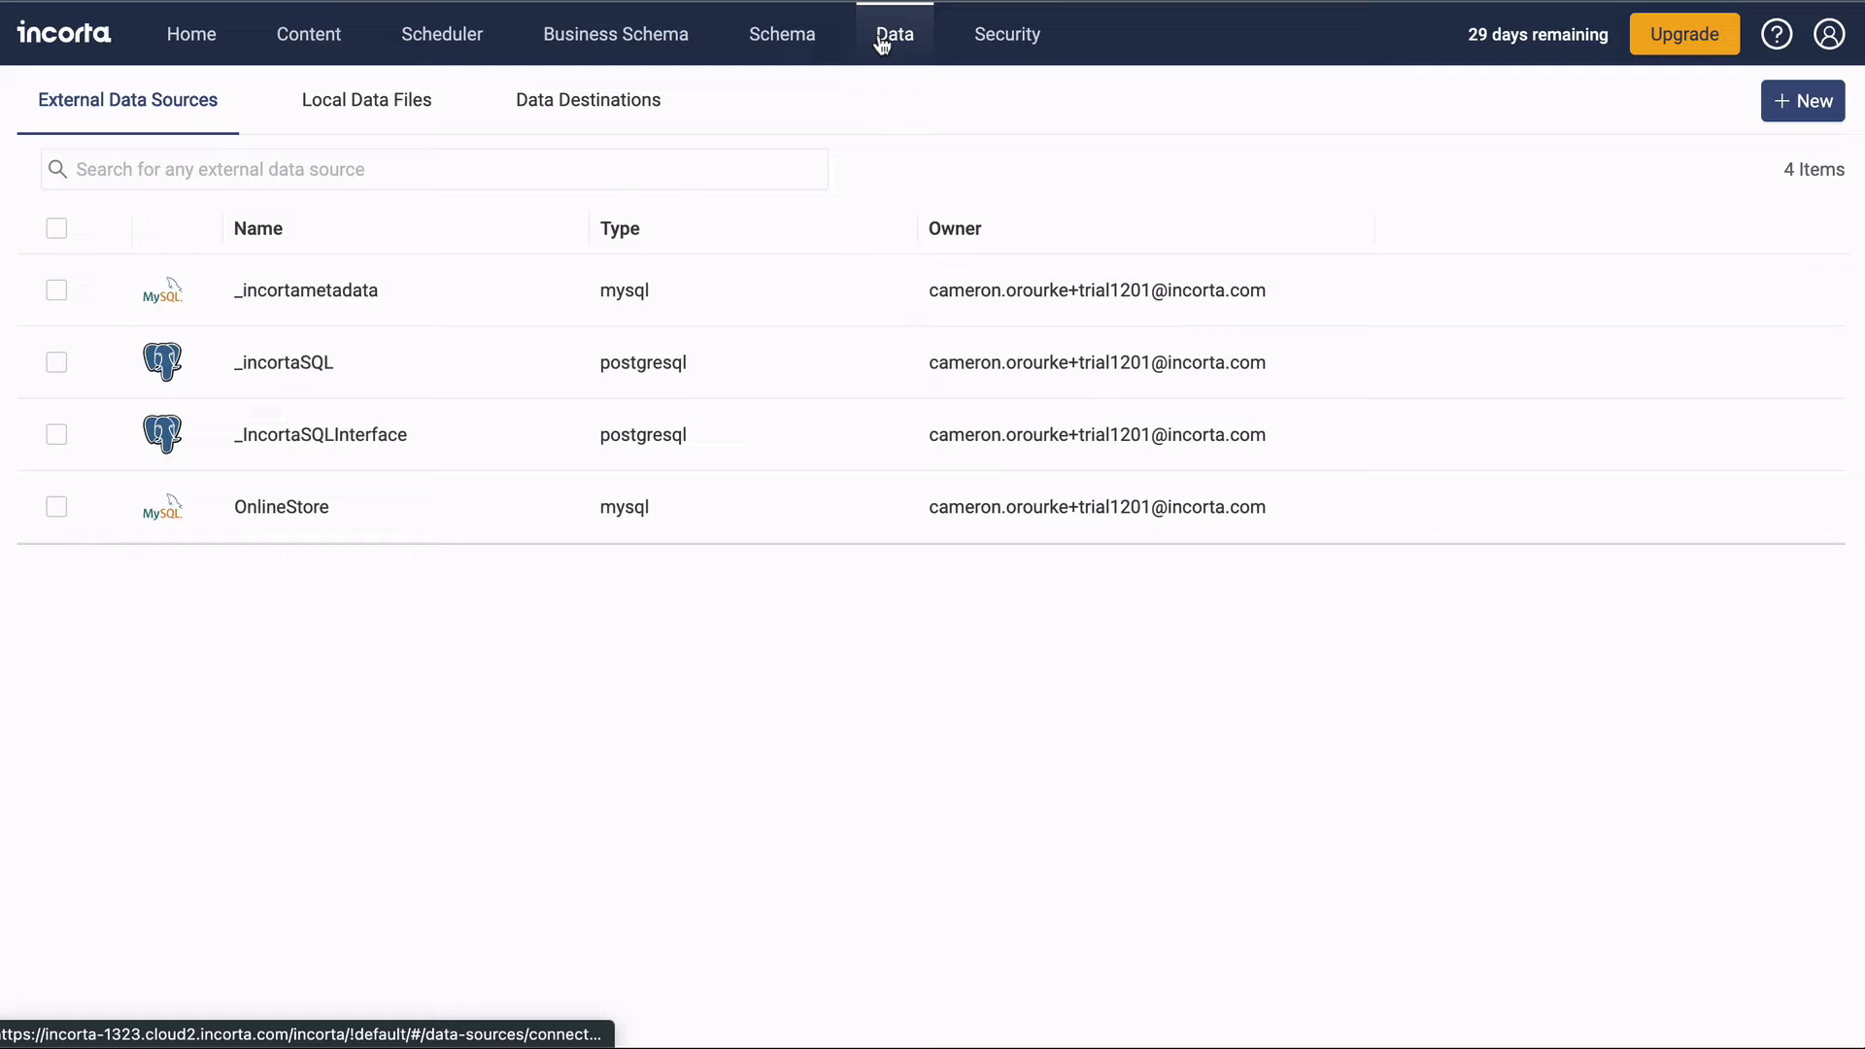
pyautogui.click(416, 167)
pyautogui.click(392, 105)
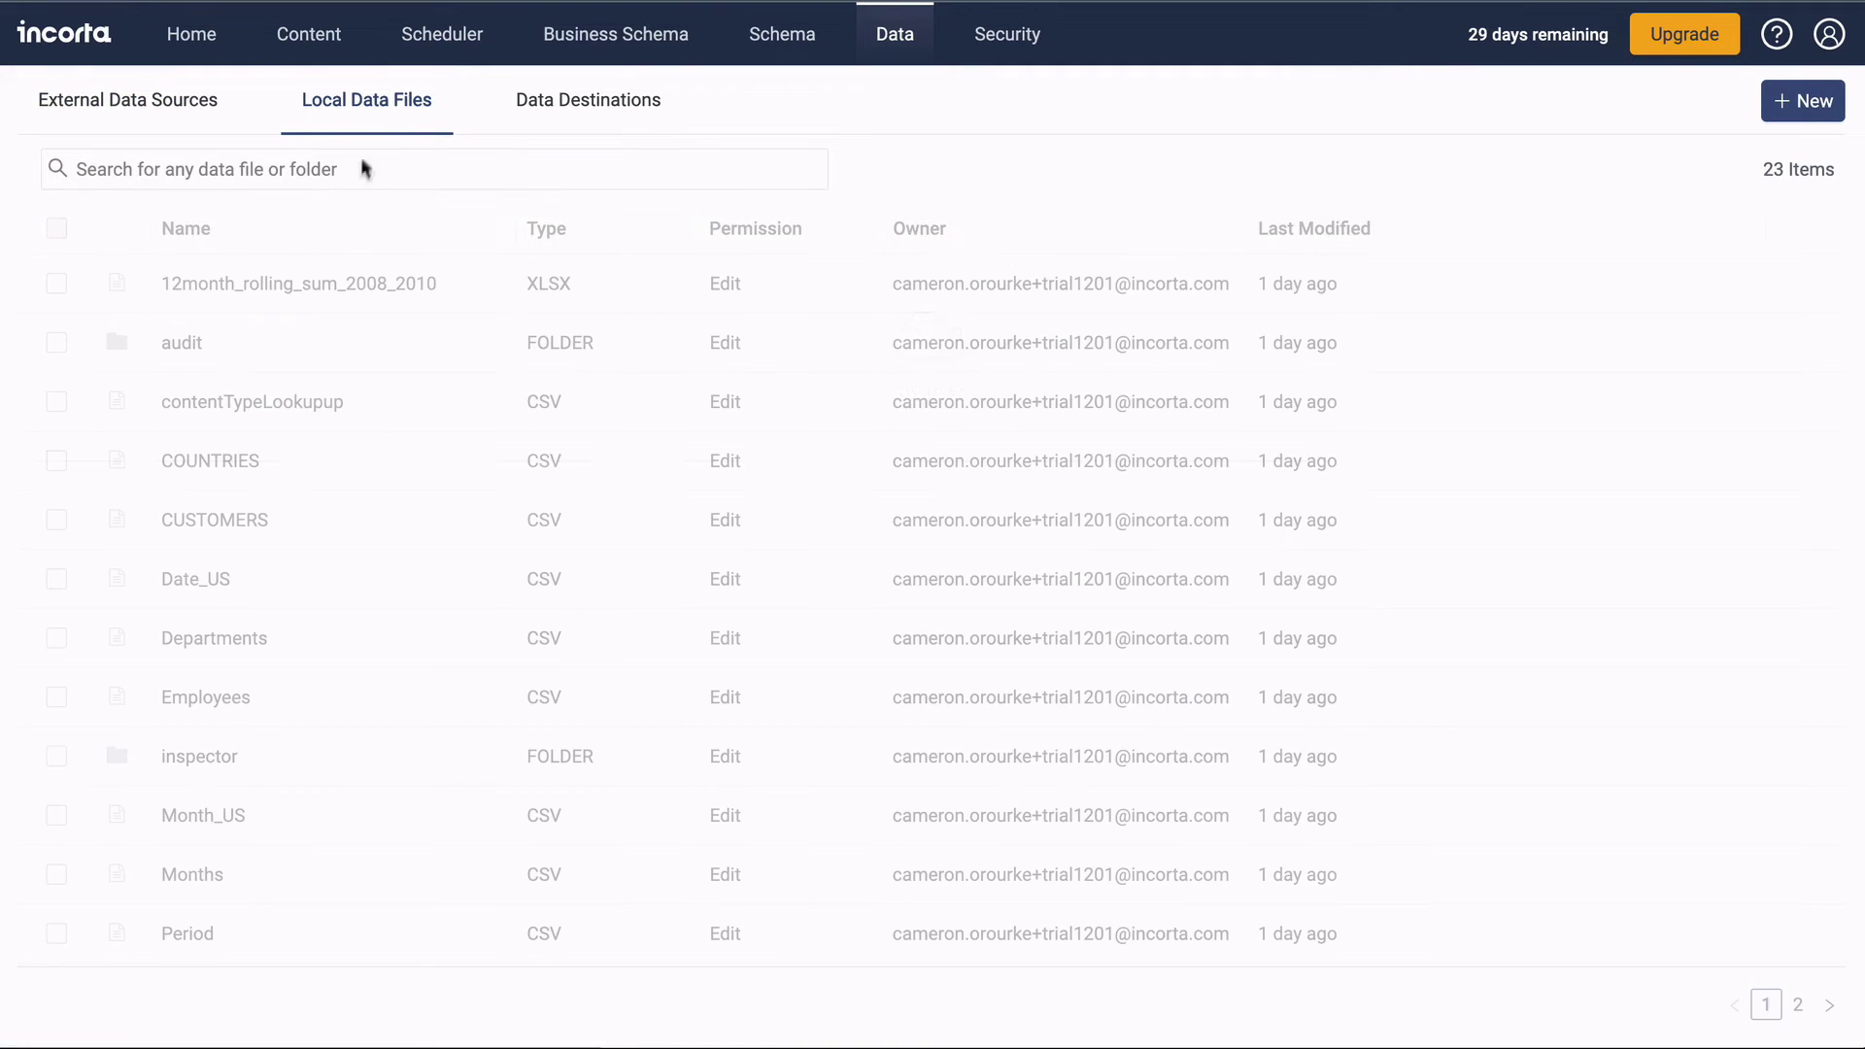
pyautogui.click(571, 117)
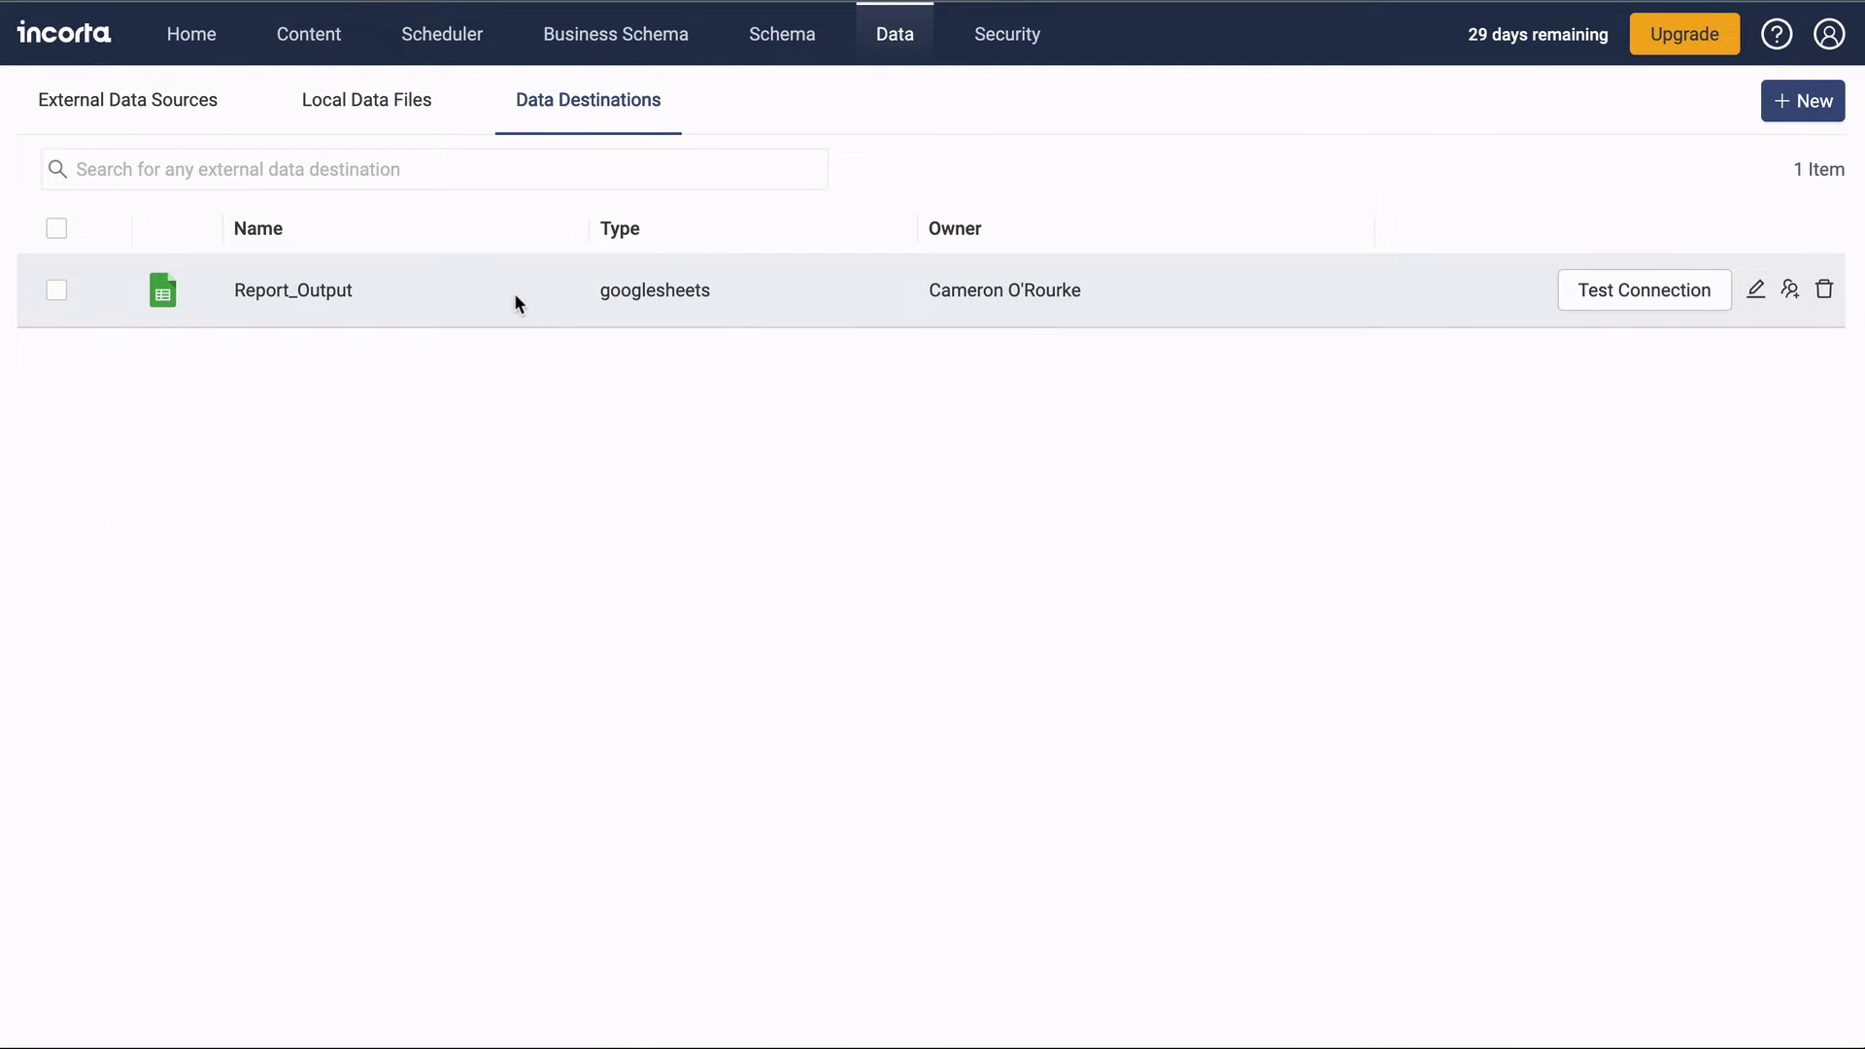
# Open the OnlineStore schema diagram, inspect salesorderheader's joins, then go to Business Schema.
pyautogui.click(771, 40)
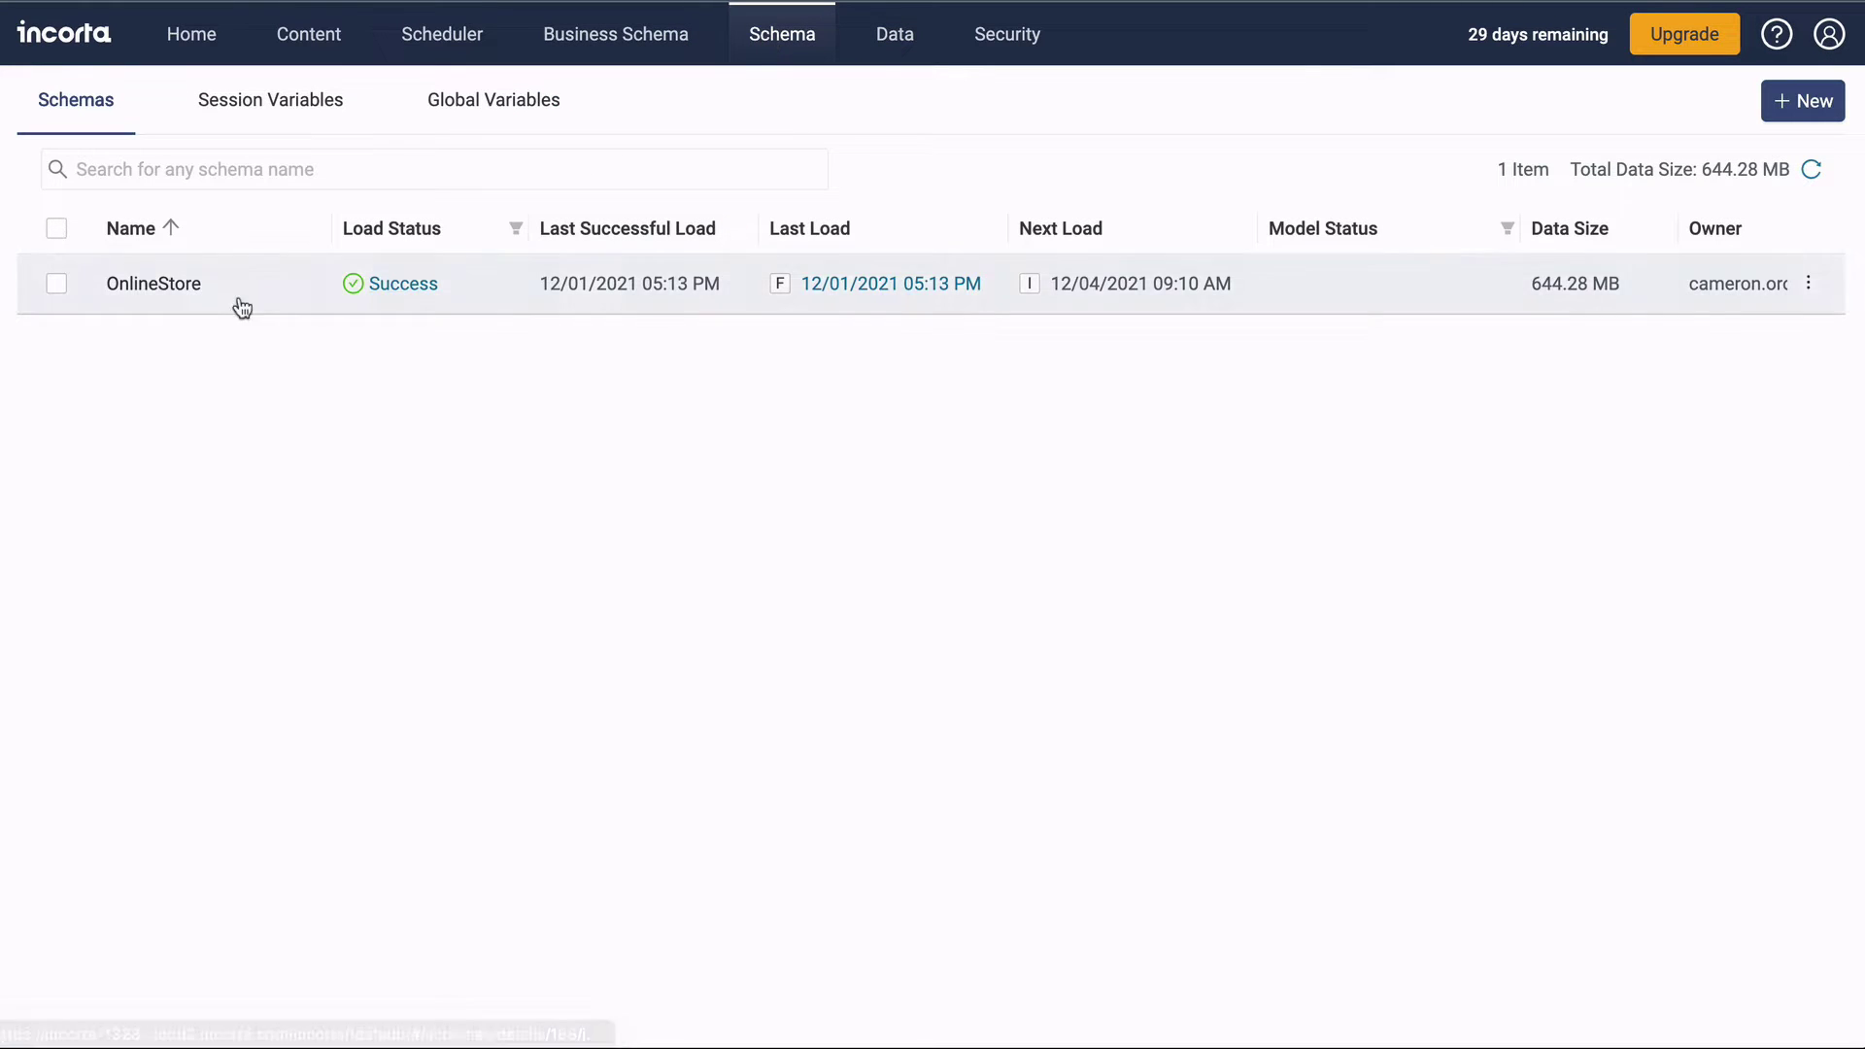
pyautogui.click(214, 297)
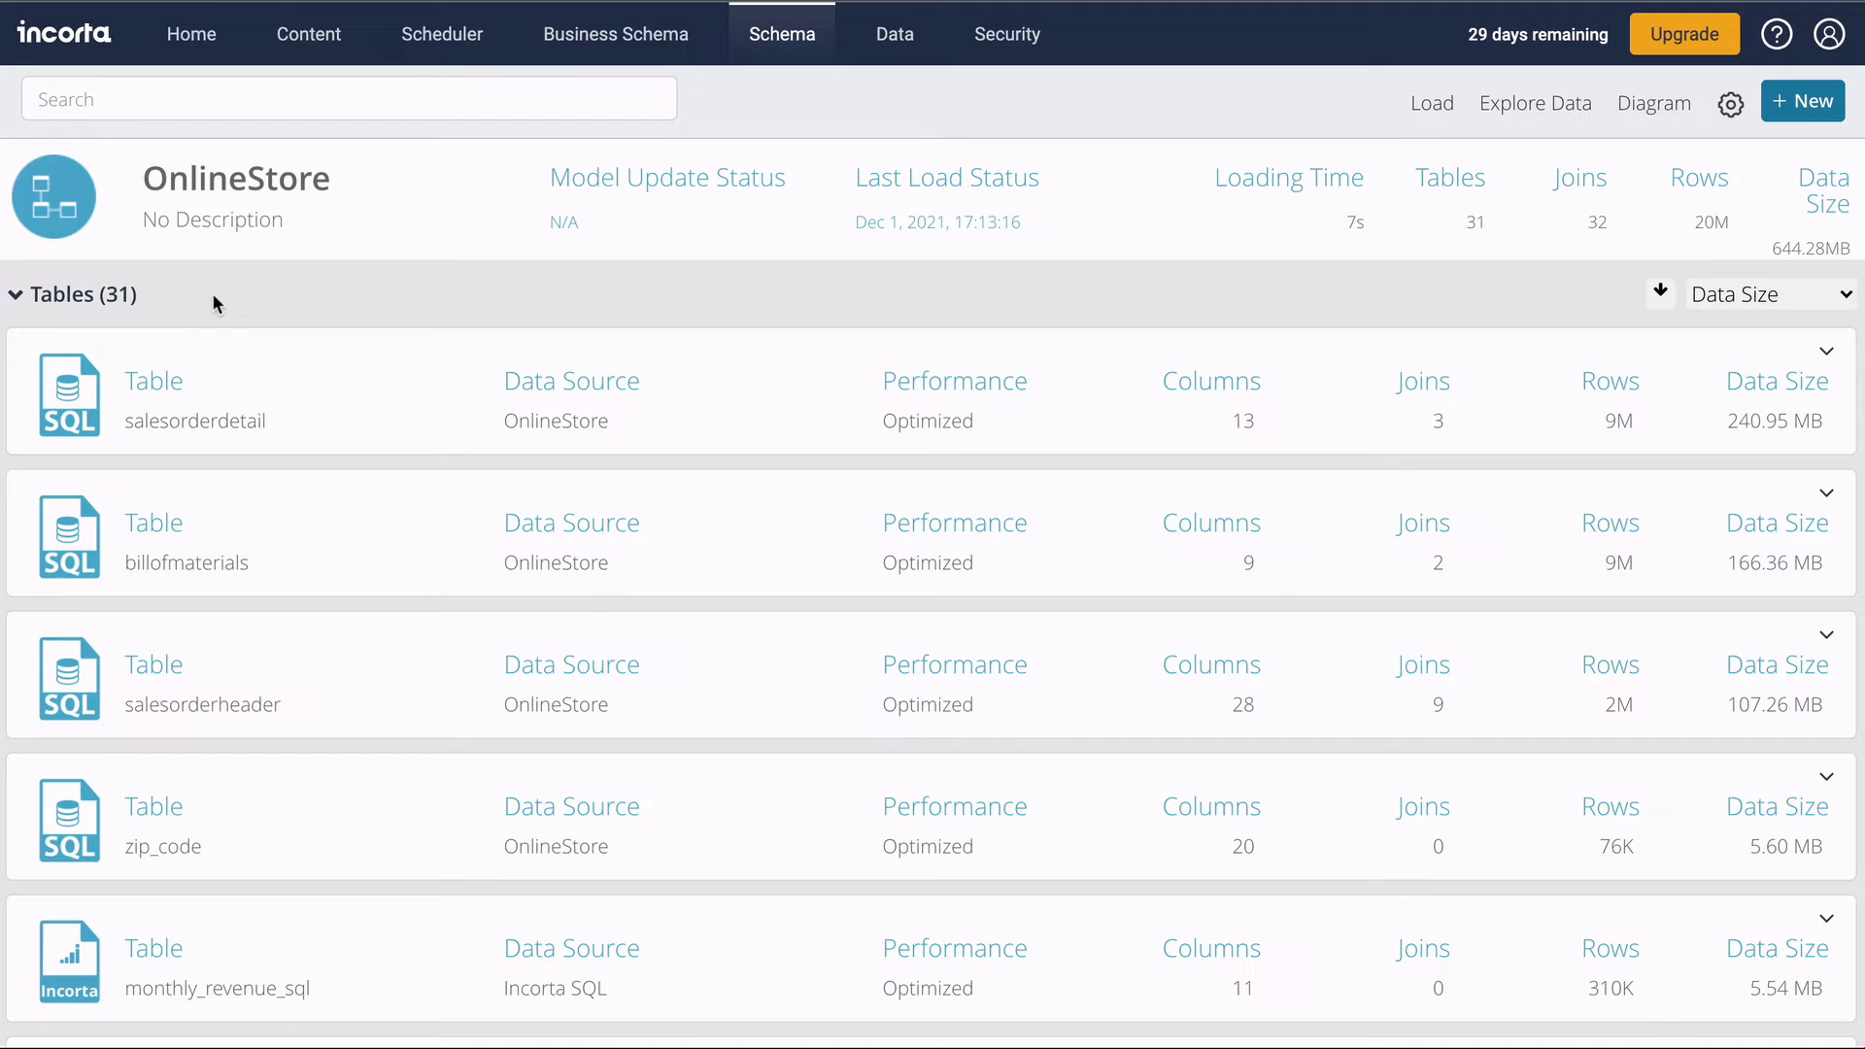
pyautogui.click(1673, 109)
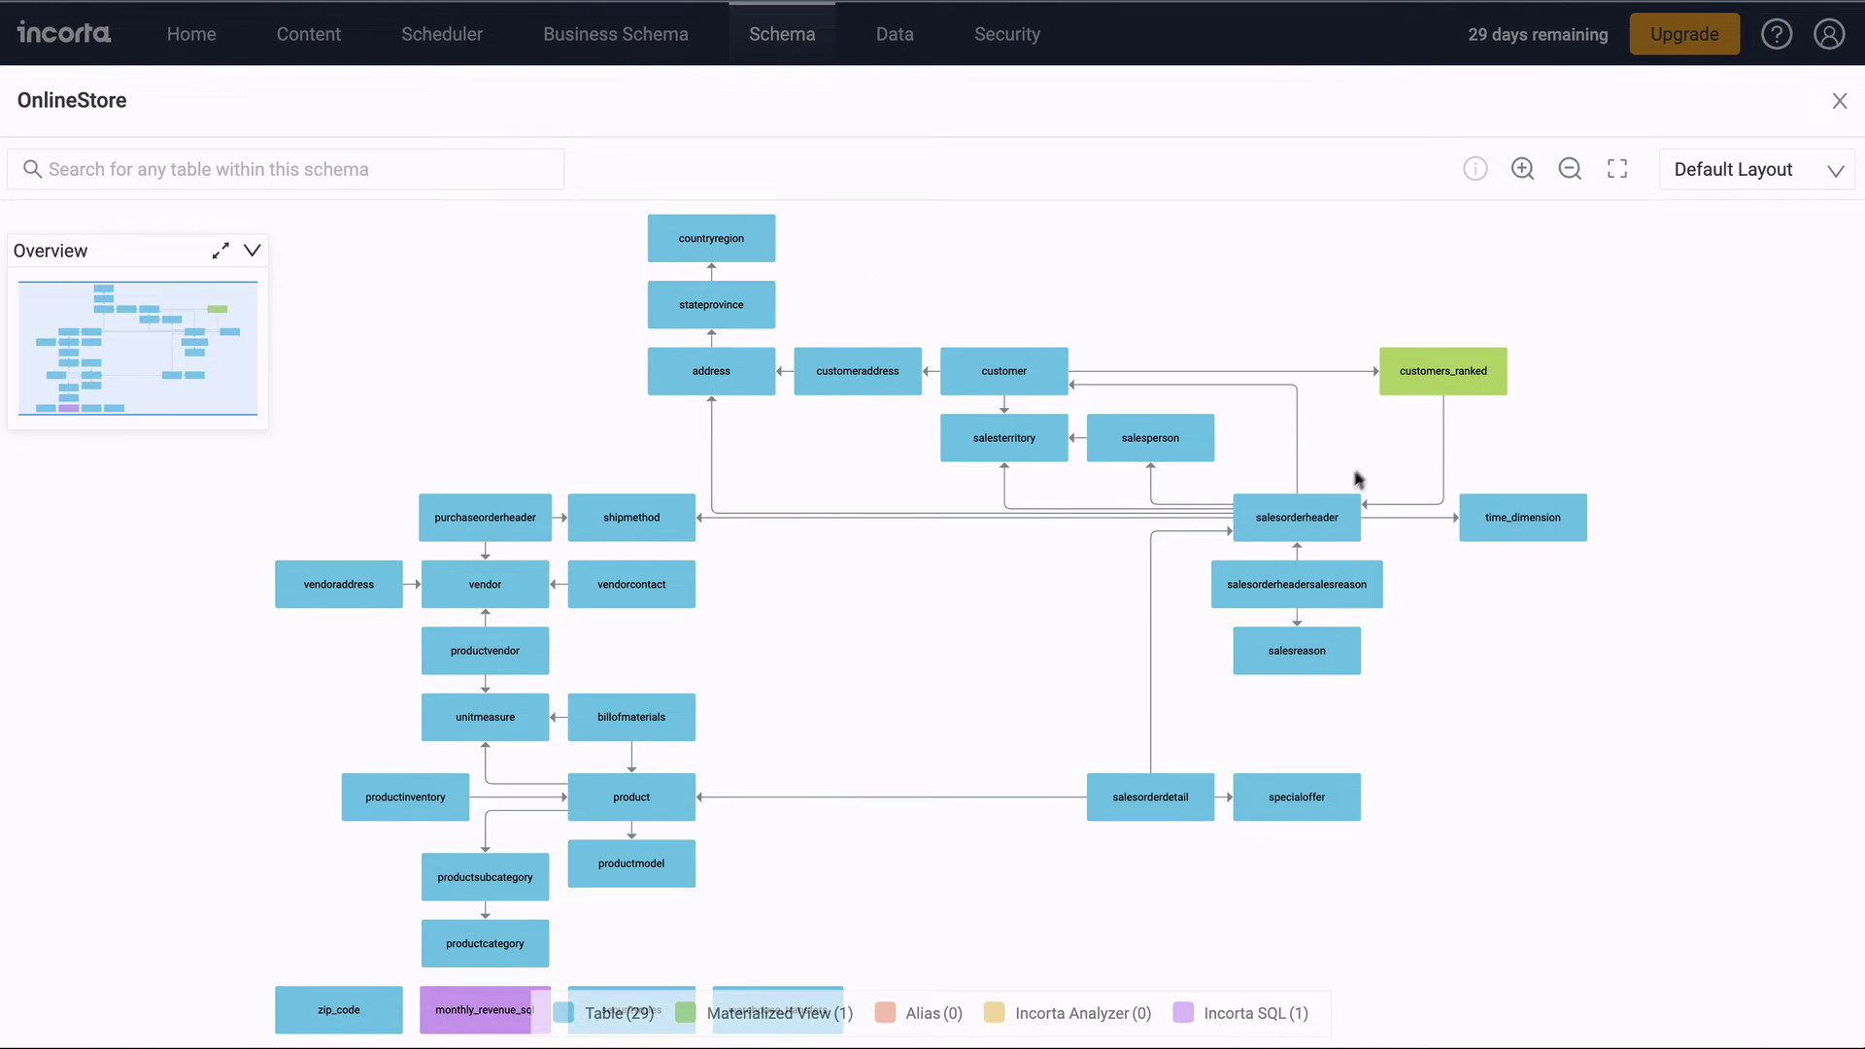
pyautogui.click(1333, 510)
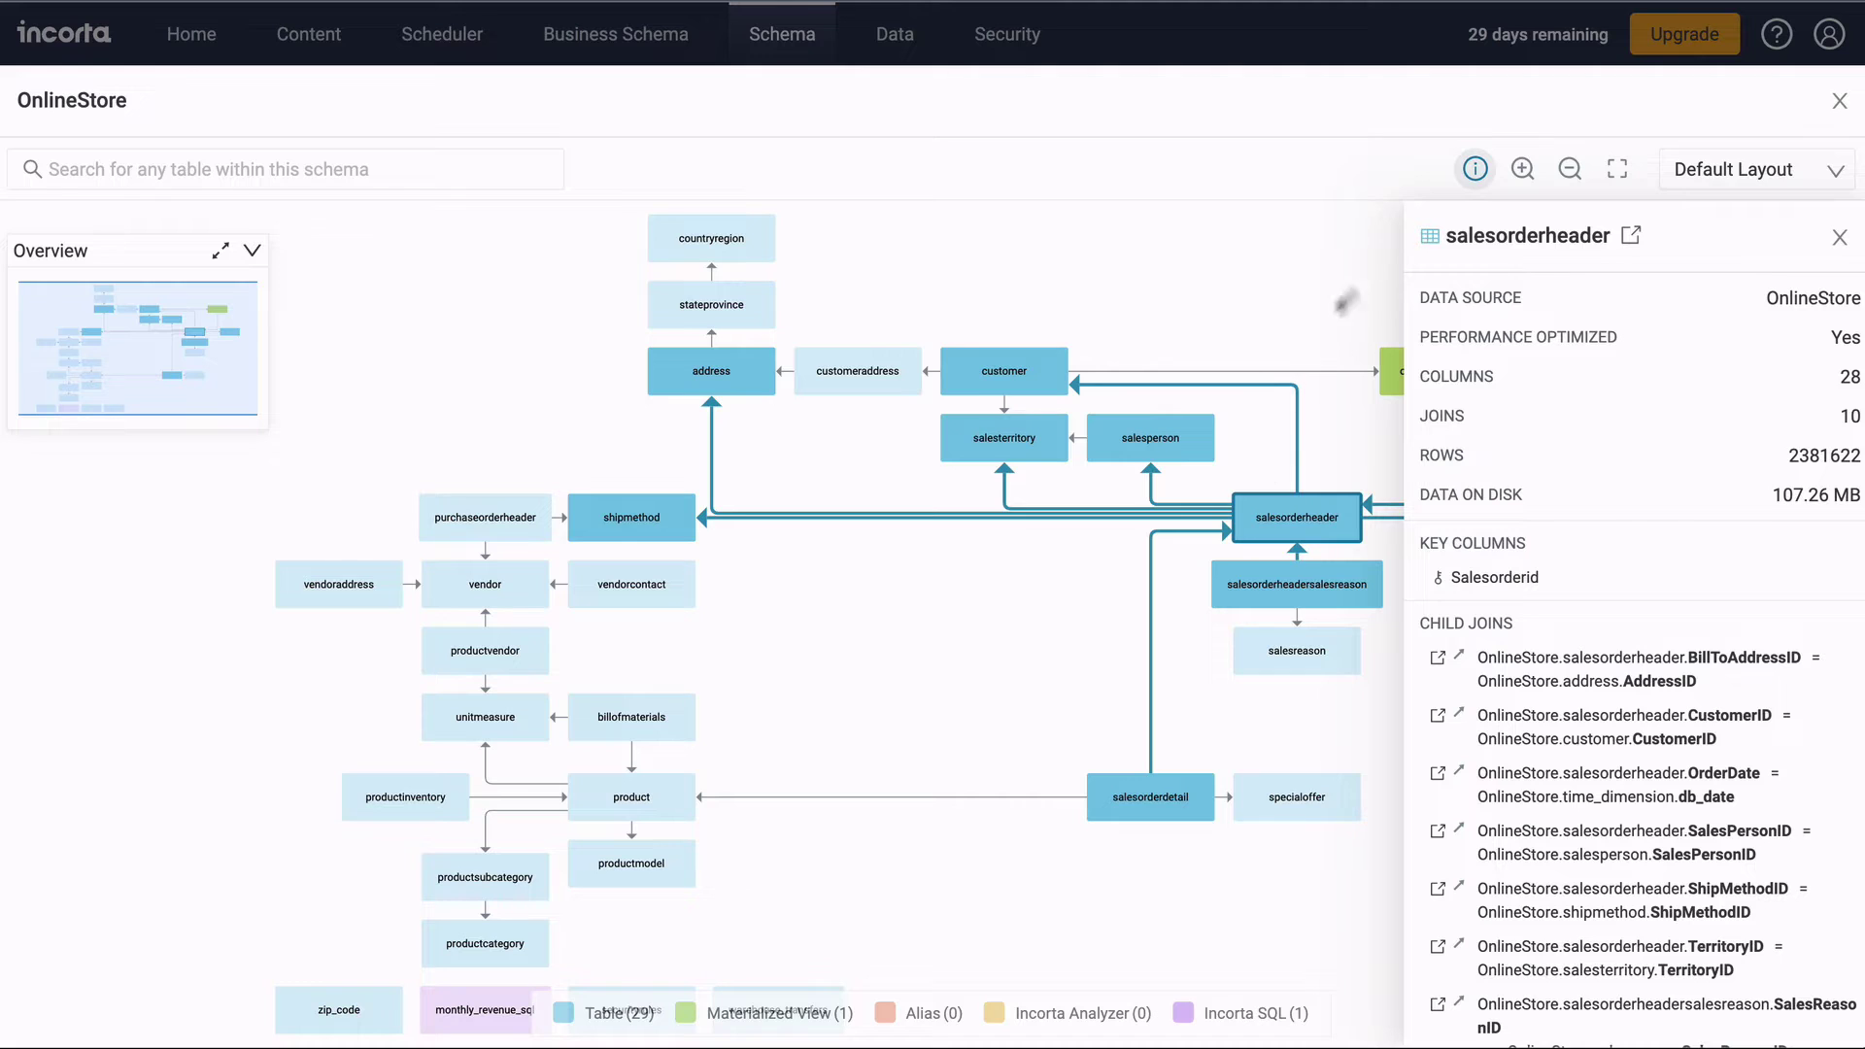
pyautogui.click(1837, 107)
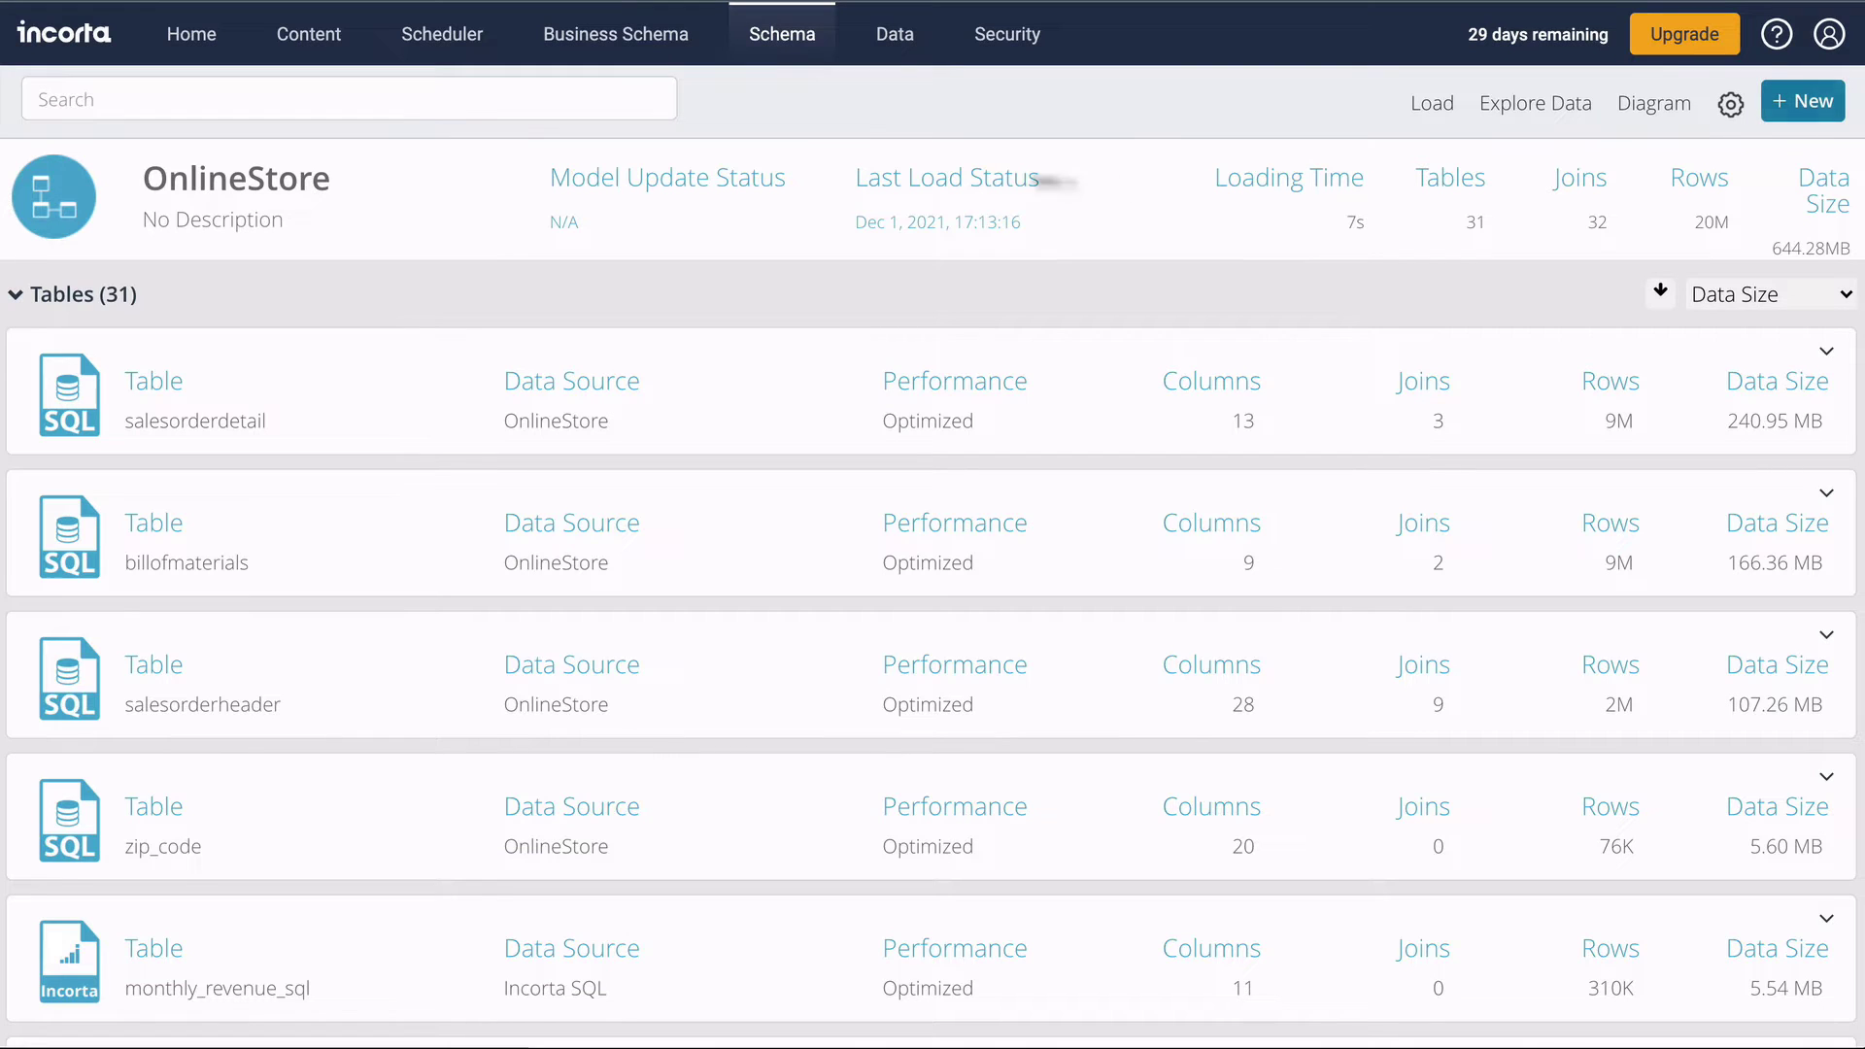
pyautogui.click(619, 51)
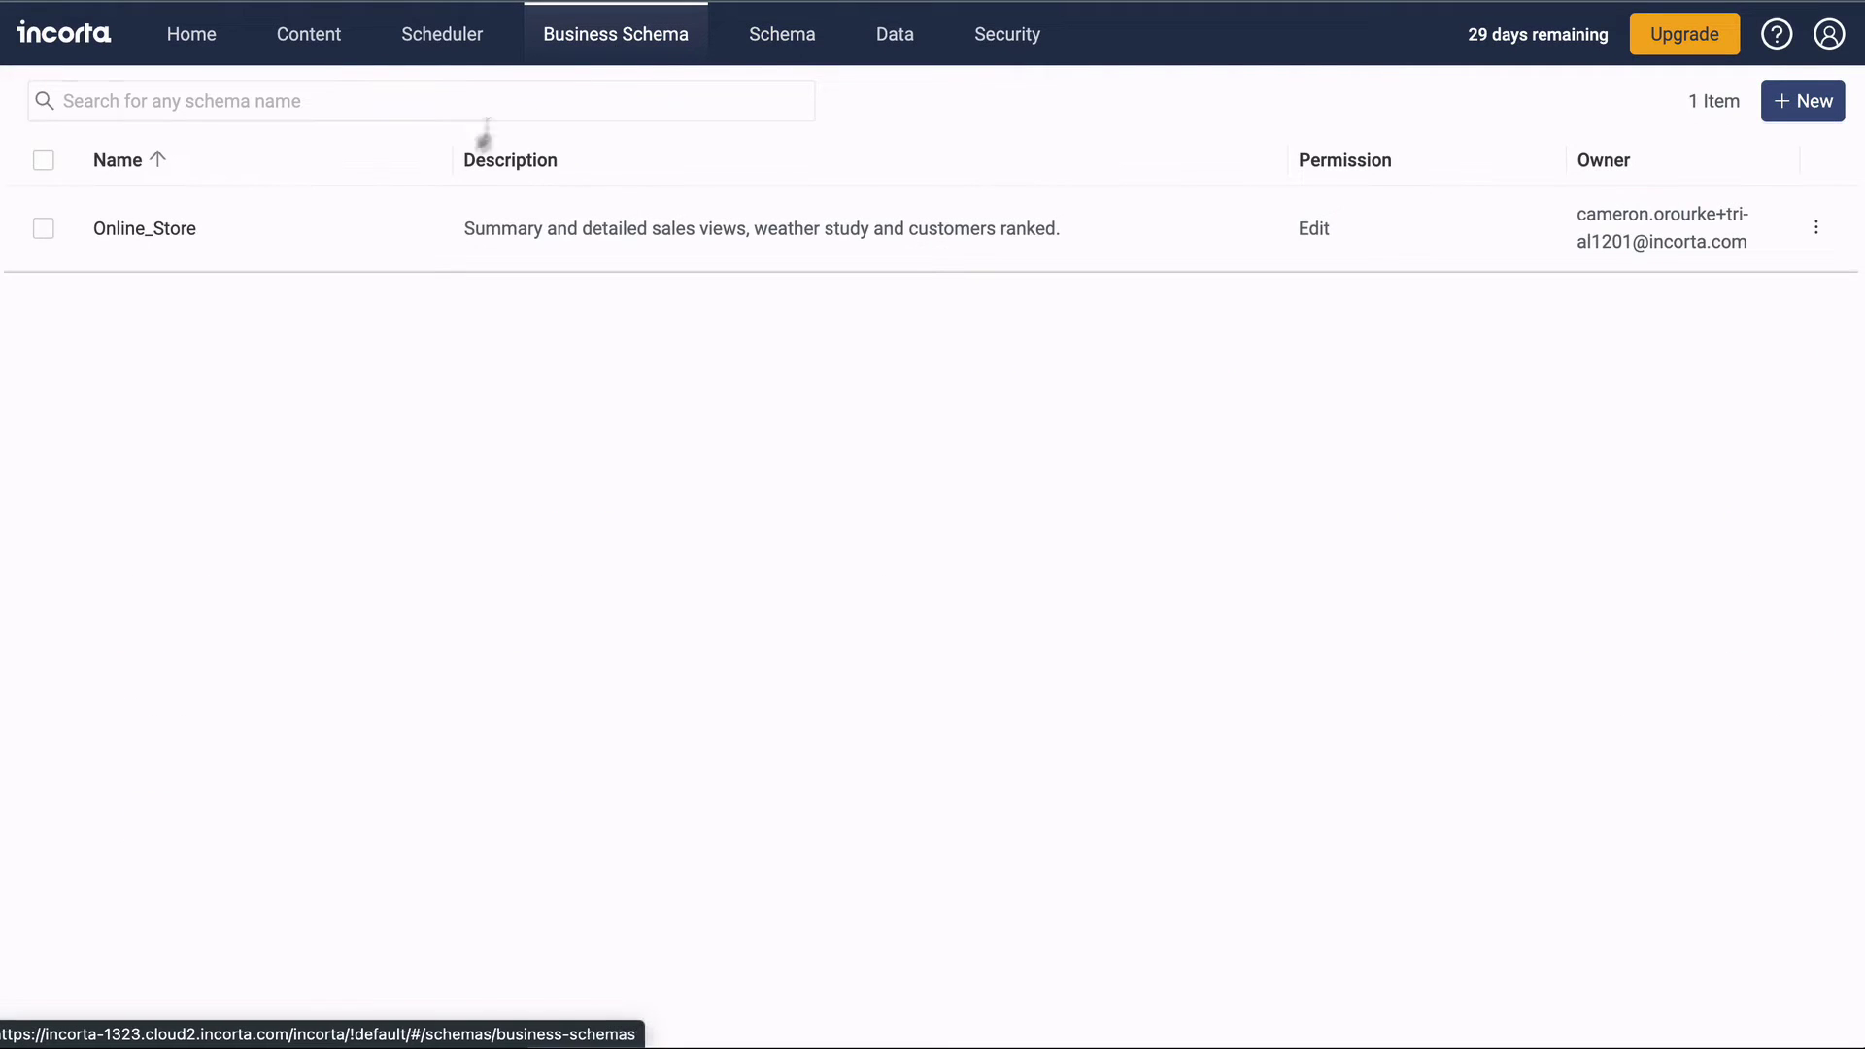
# Expand the Customers view in the Online_Store business schema, then open the Scheduler.
pyautogui.click(393, 227)
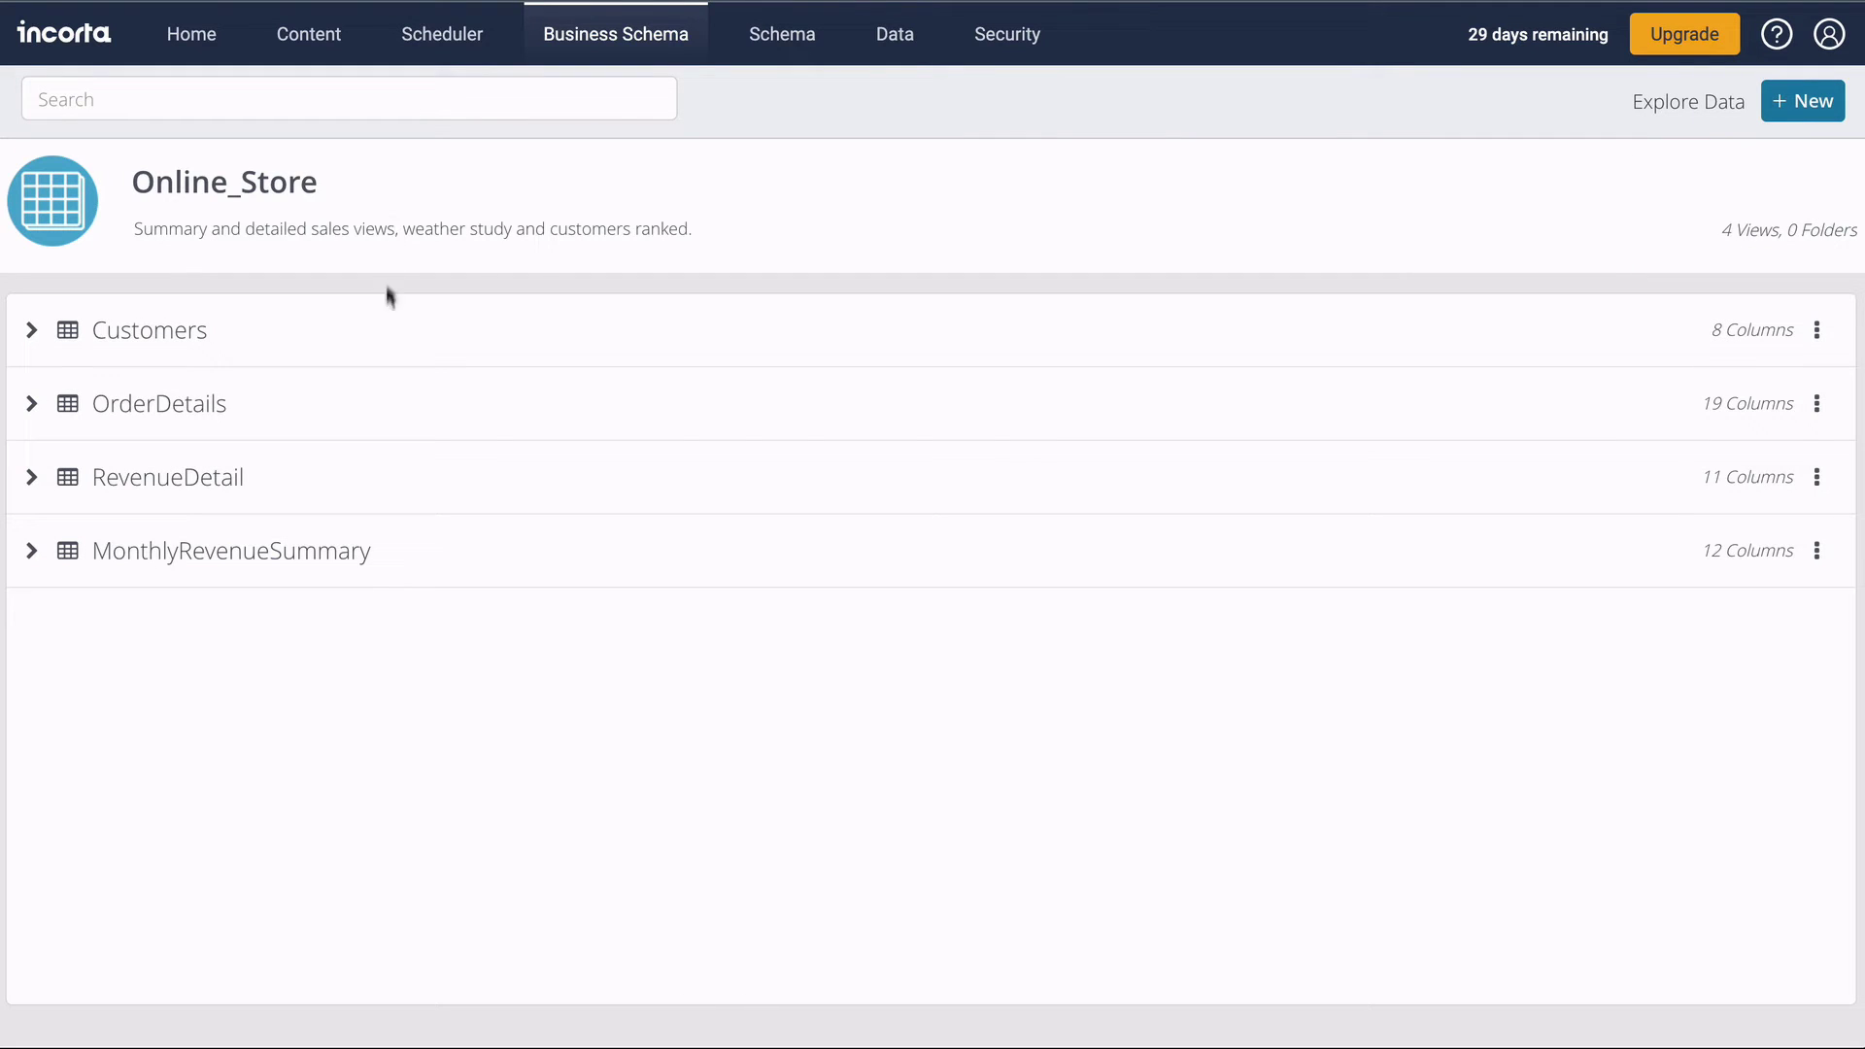
pyautogui.click(31, 330)
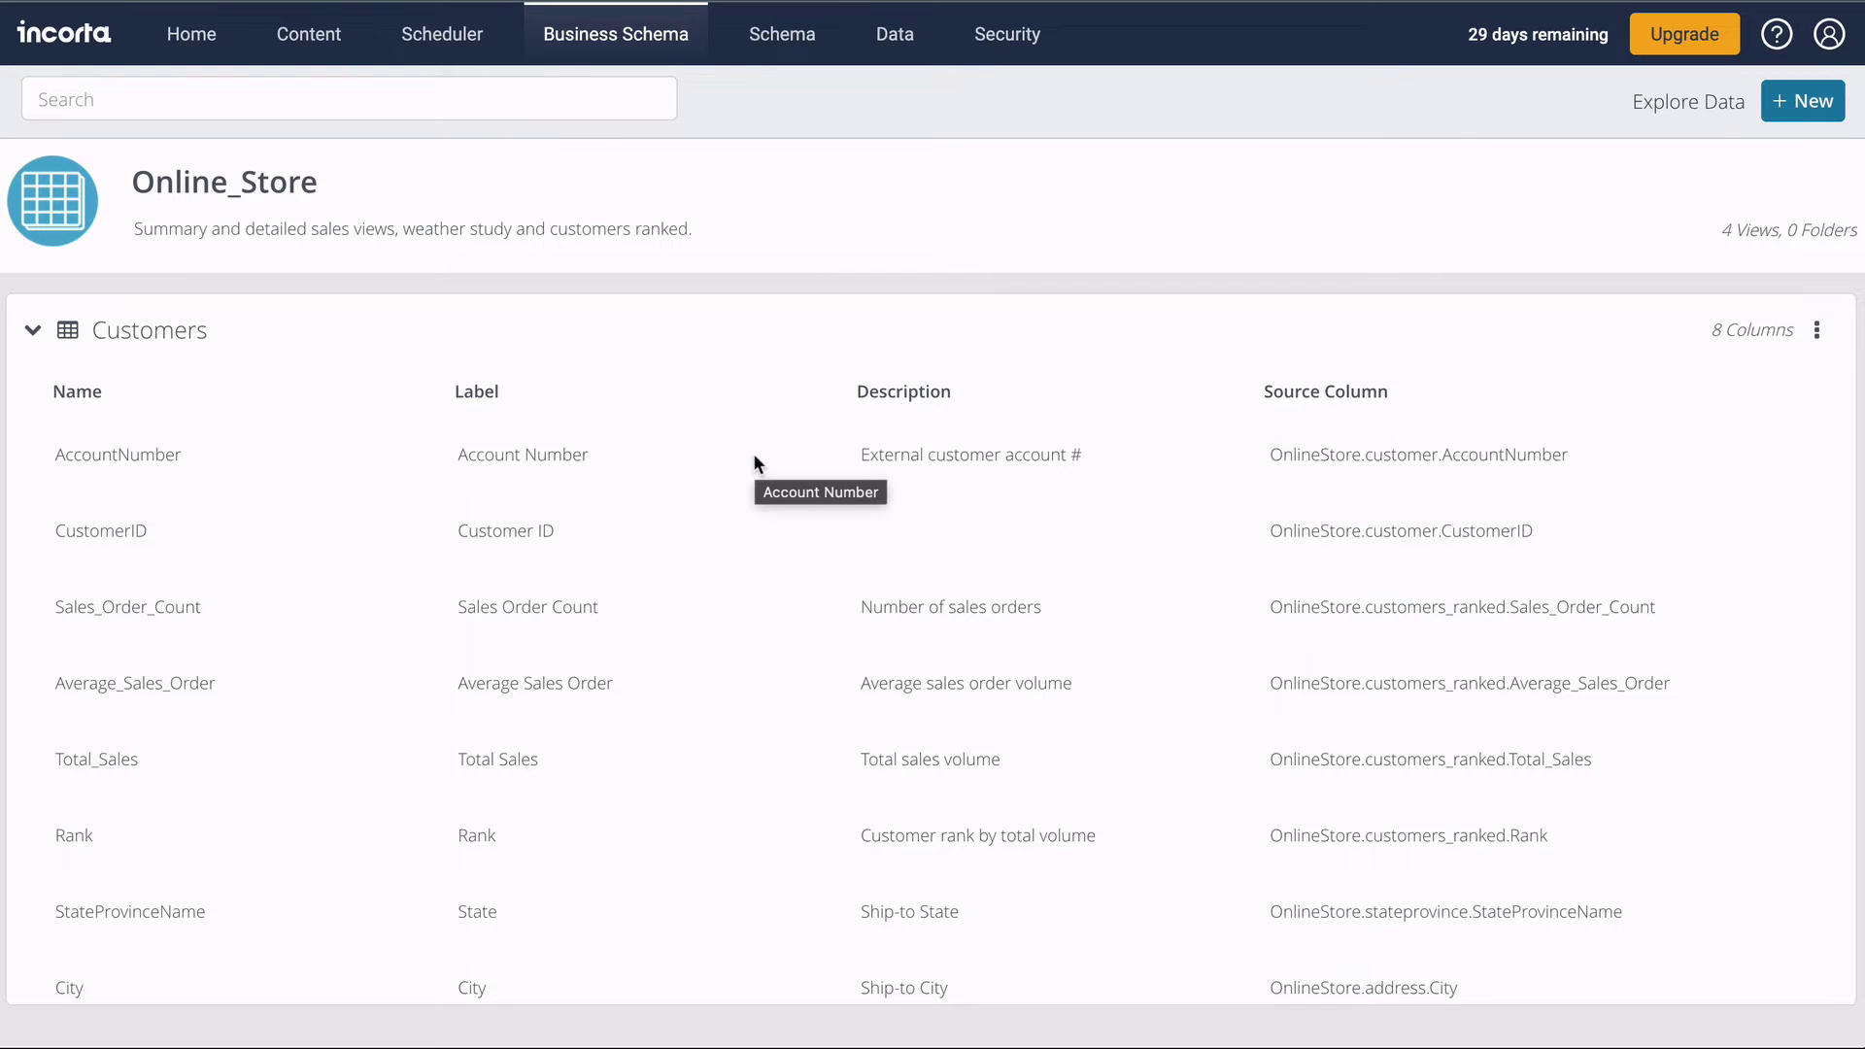
pyautogui.click(458, 49)
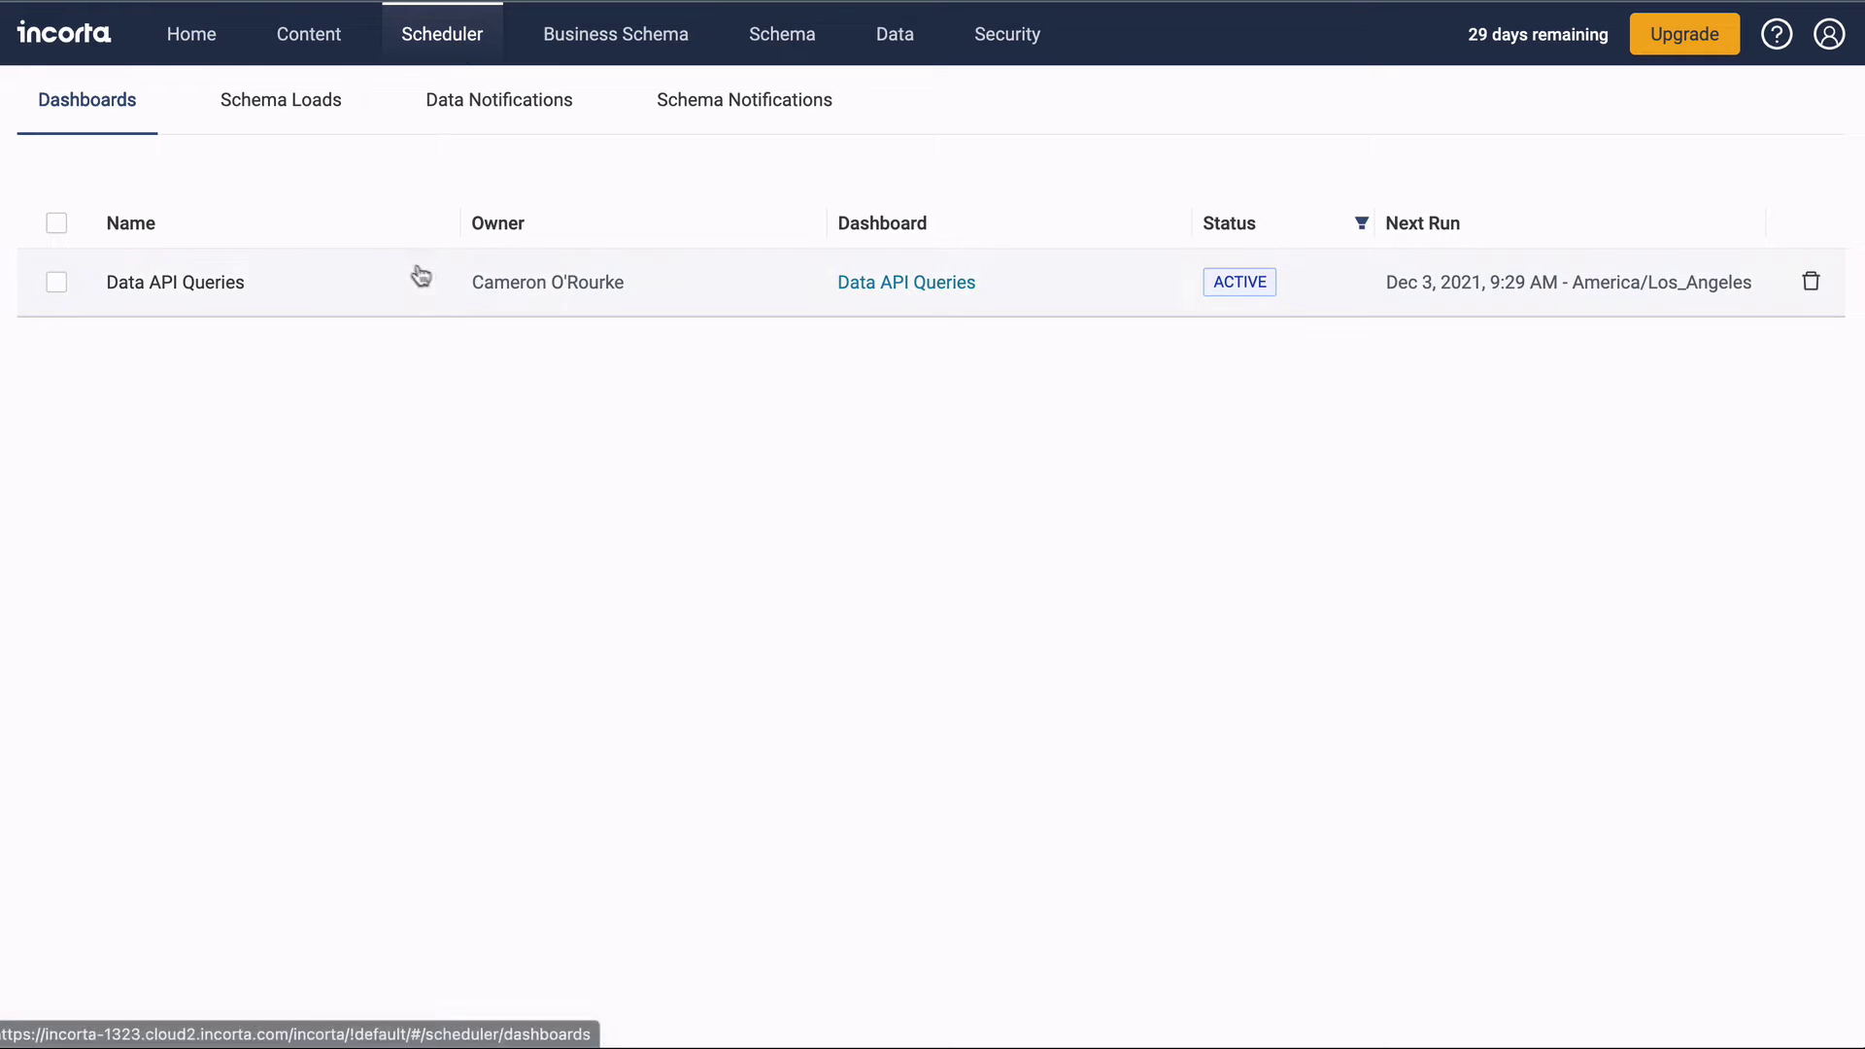
# Check the Schema Loads, Data Notifications and Schema Notifications lists, then open Content.
pyautogui.click(311, 96)
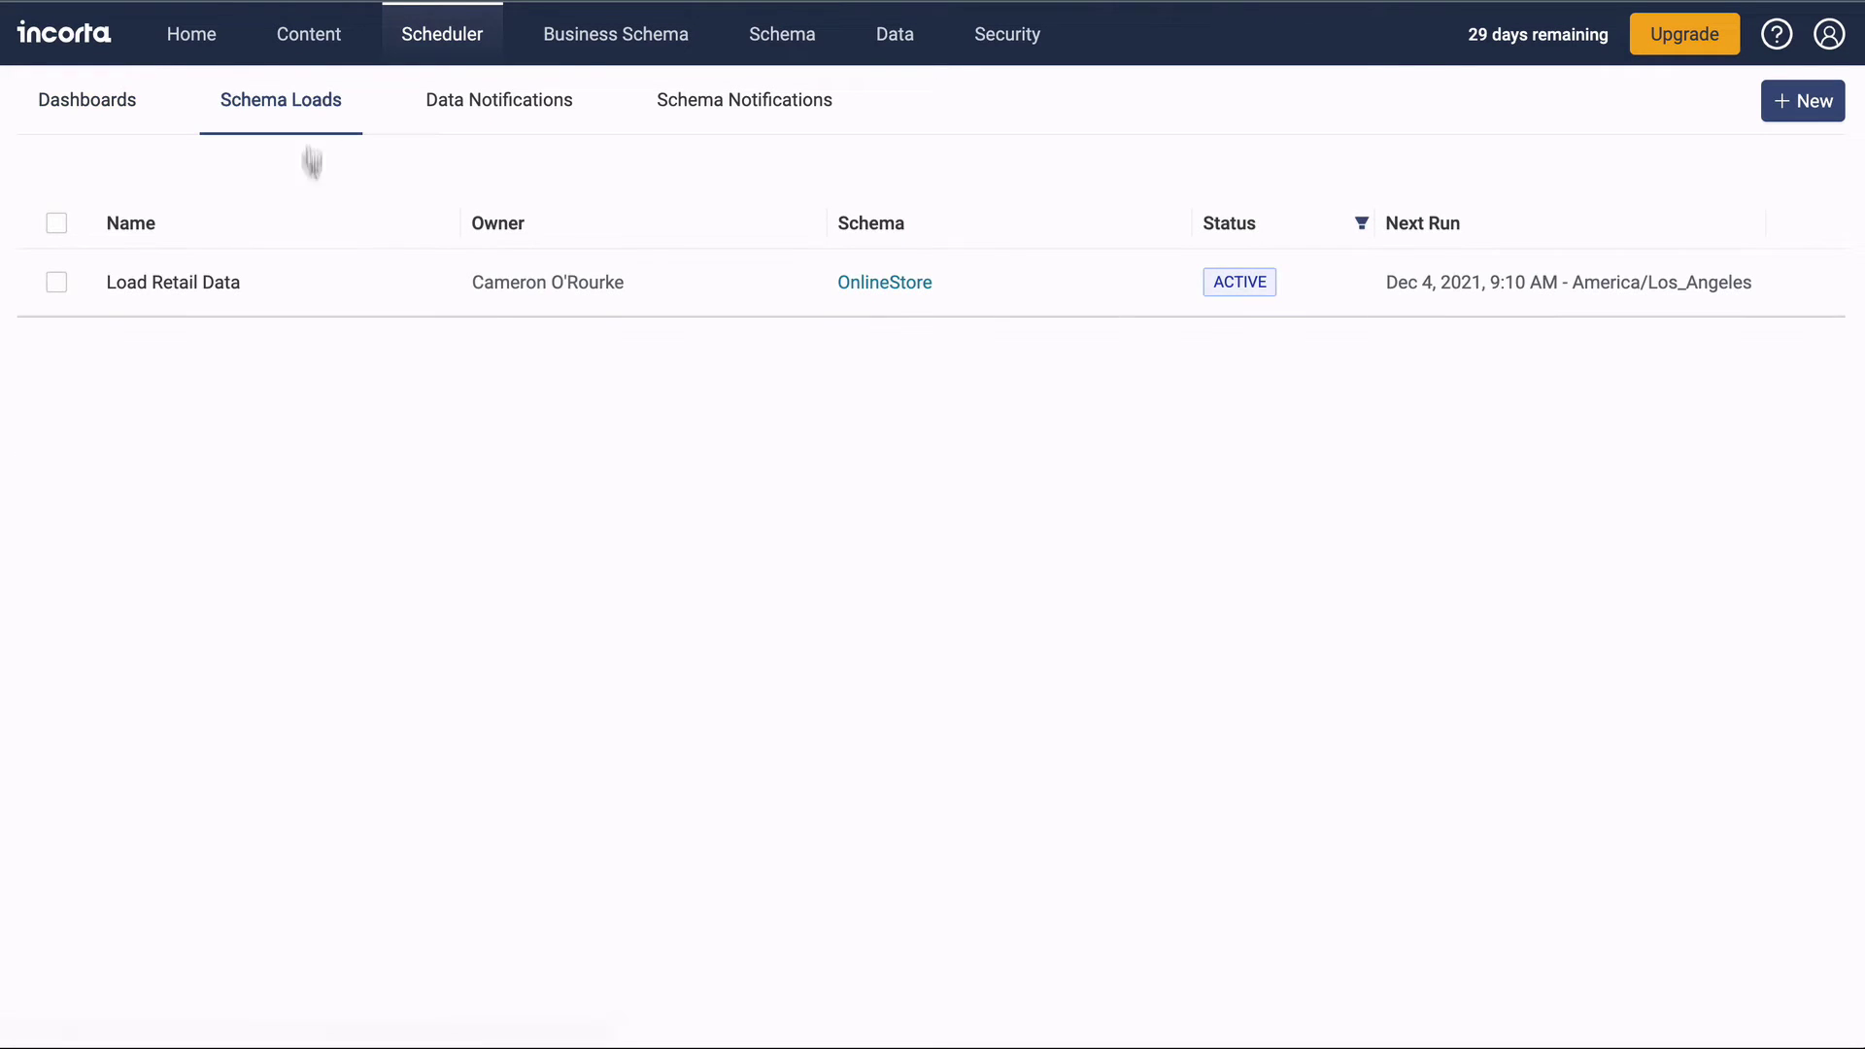
pyautogui.click(502, 103)
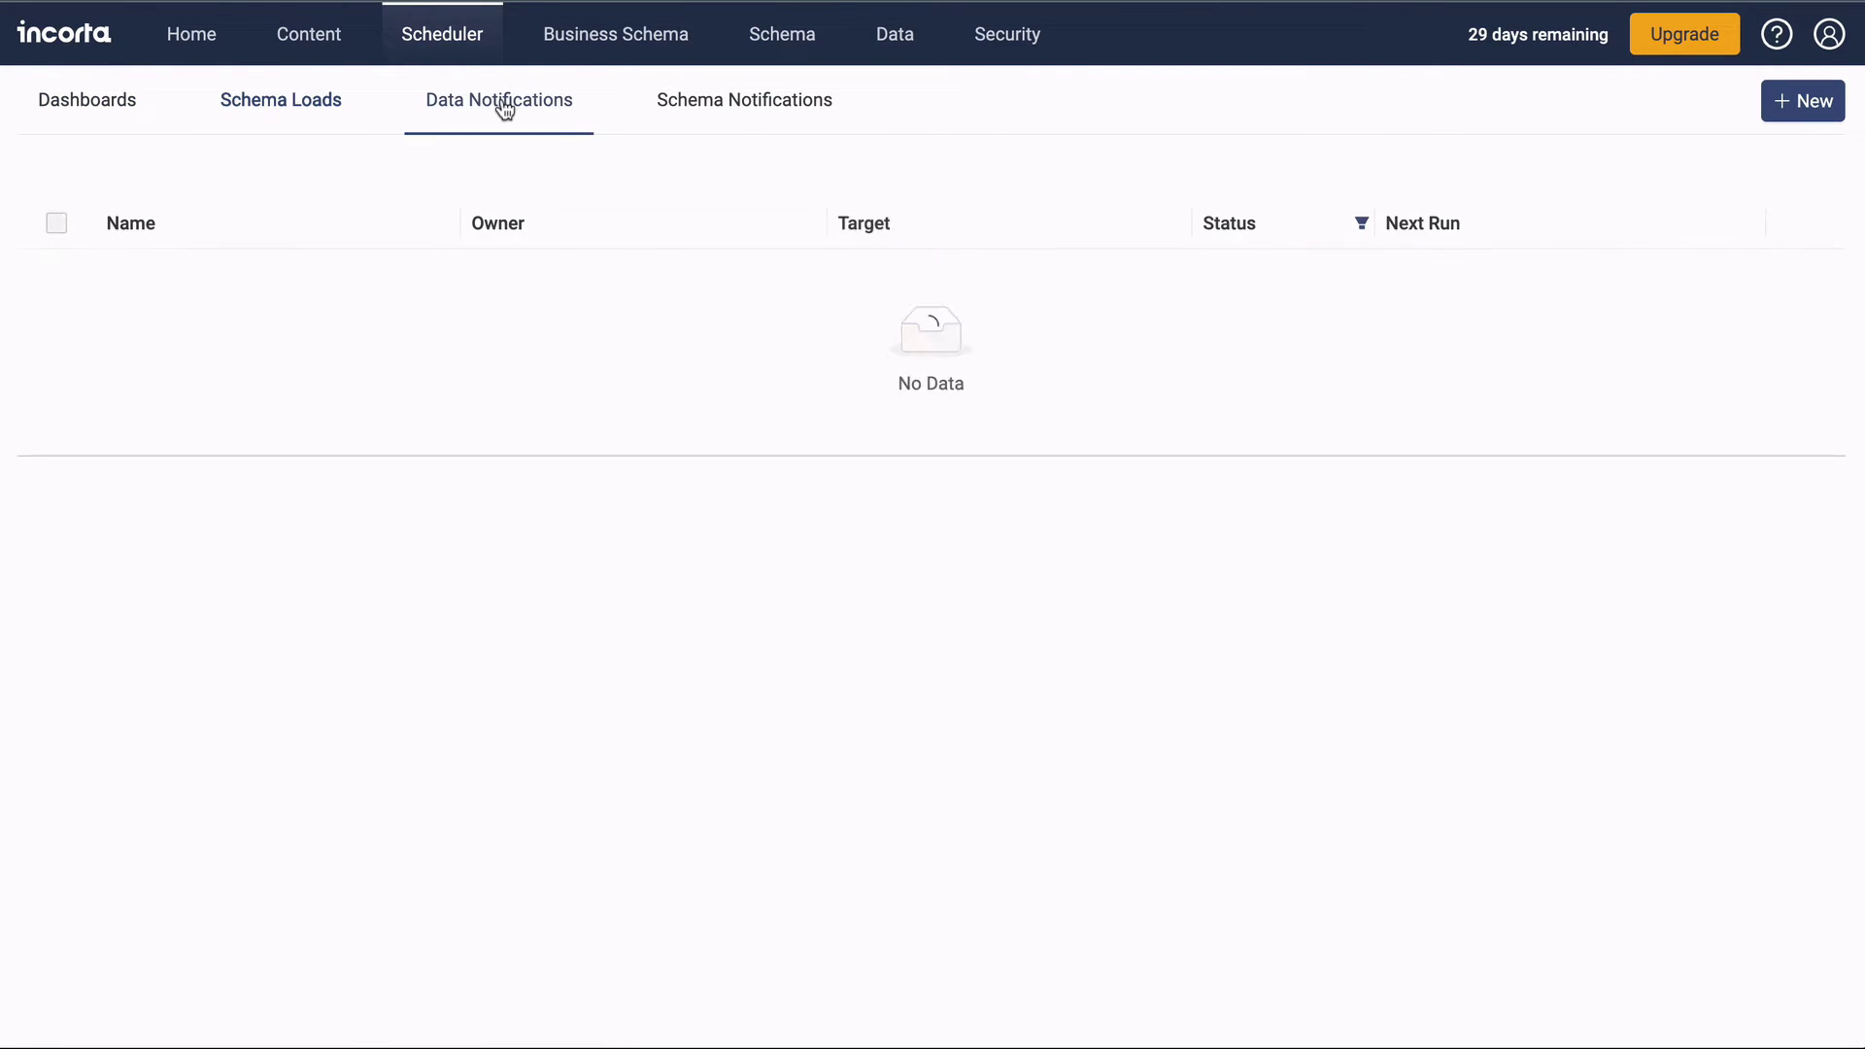
pyautogui.click(705, 96)
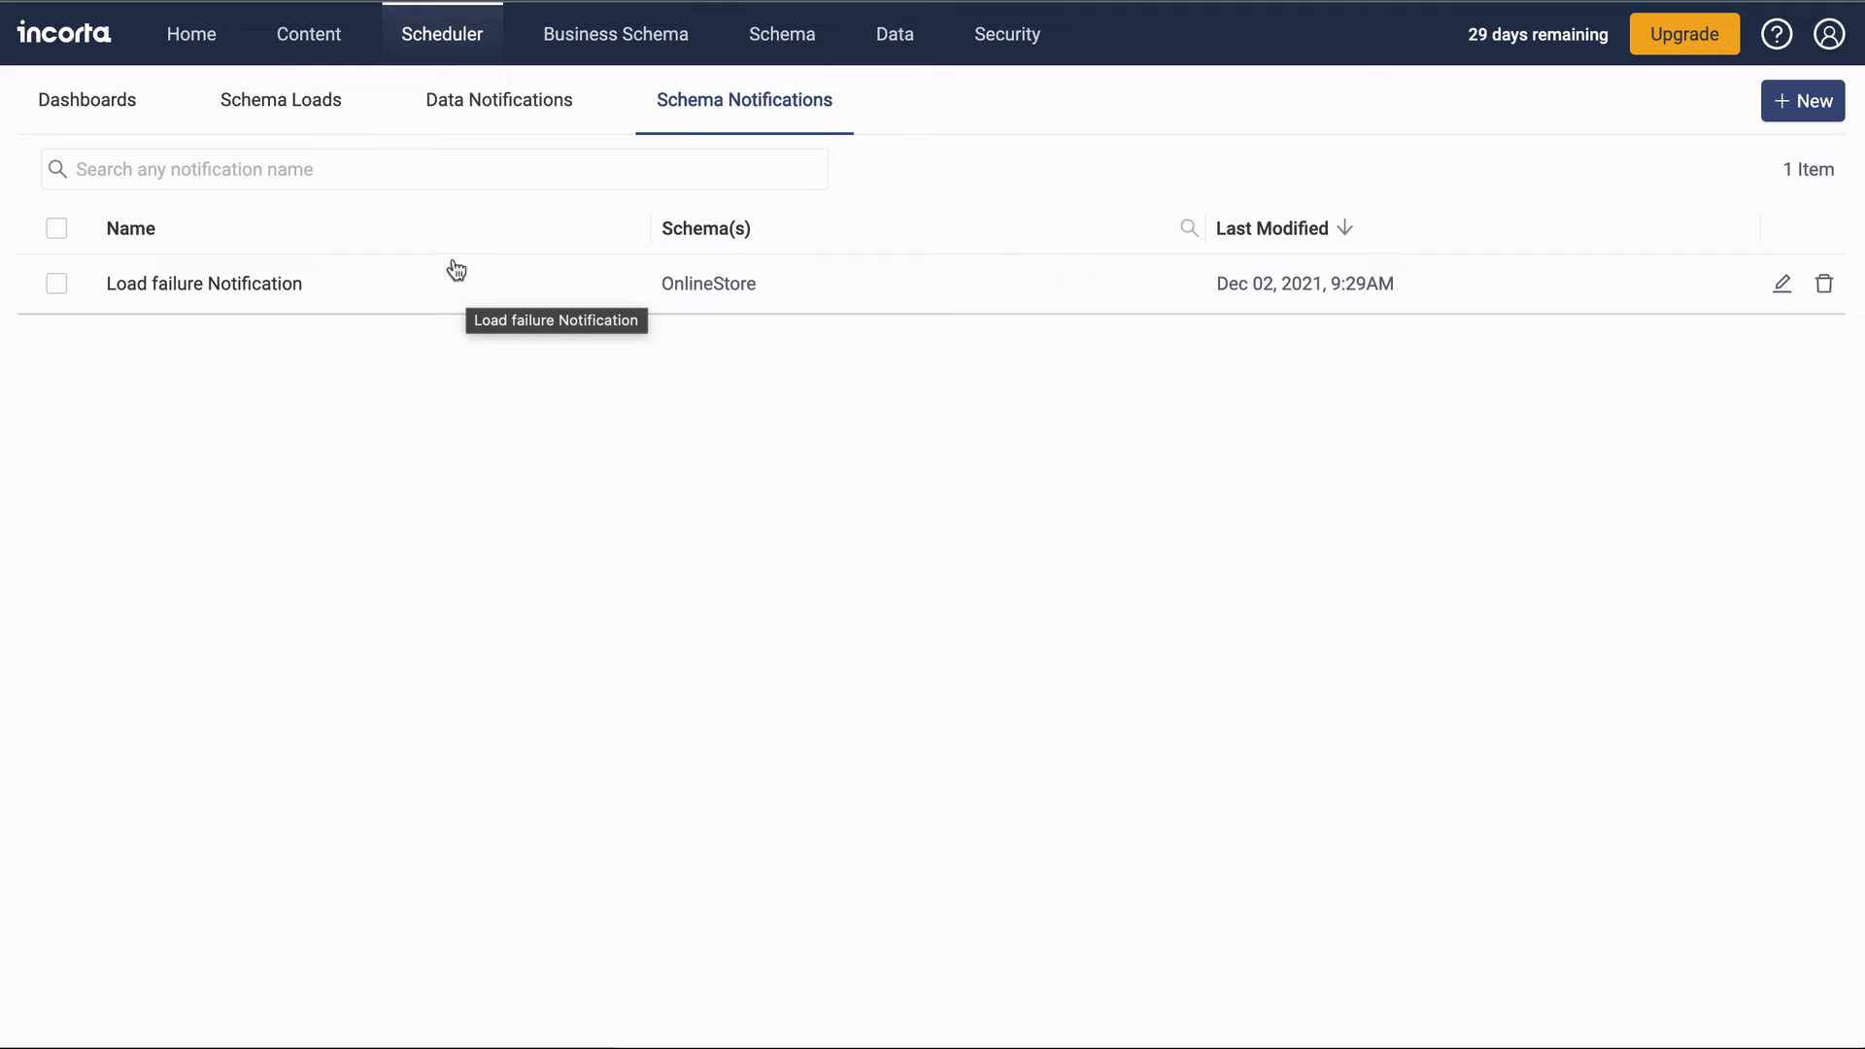
pyautogui.click(335, 48)
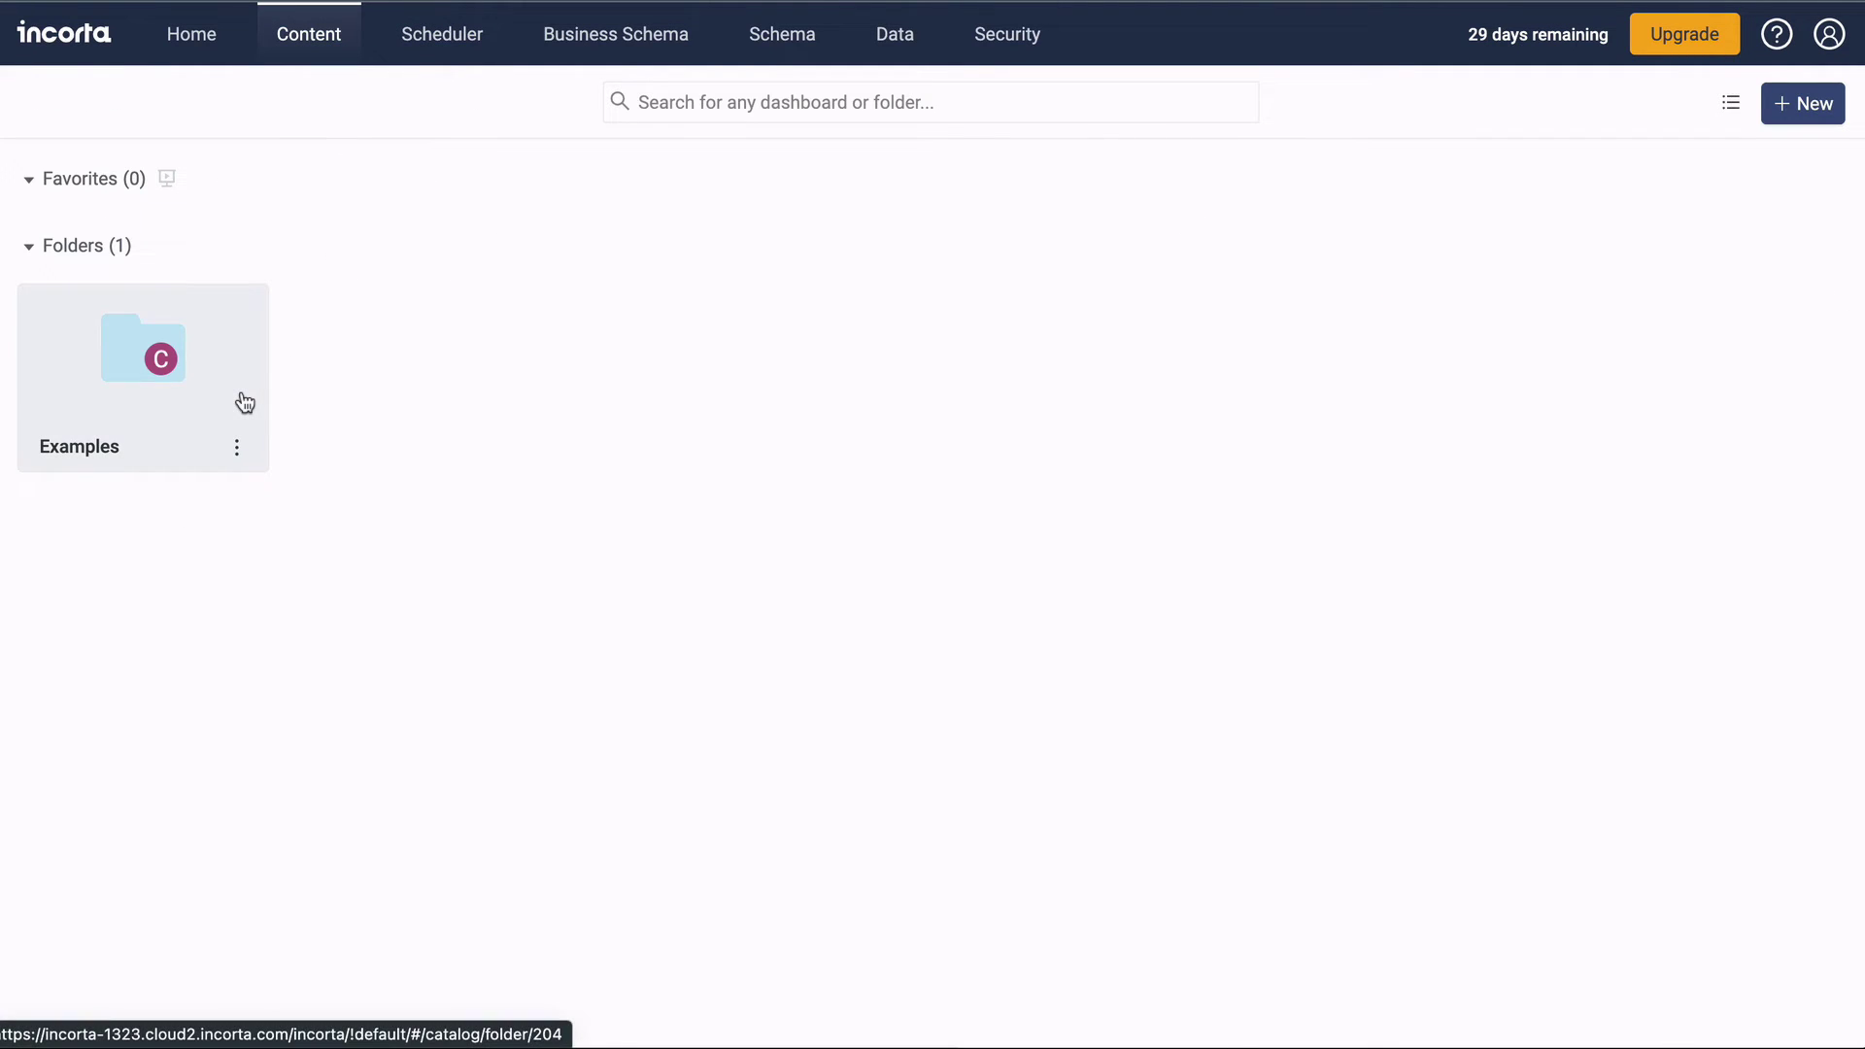
# Open Examples > OnlineStore > About, view its Data, Schema and Dashboard pages, then return to Business Schema.
pyautogui.click(243, 402)
pyautogui.click(243, 402)
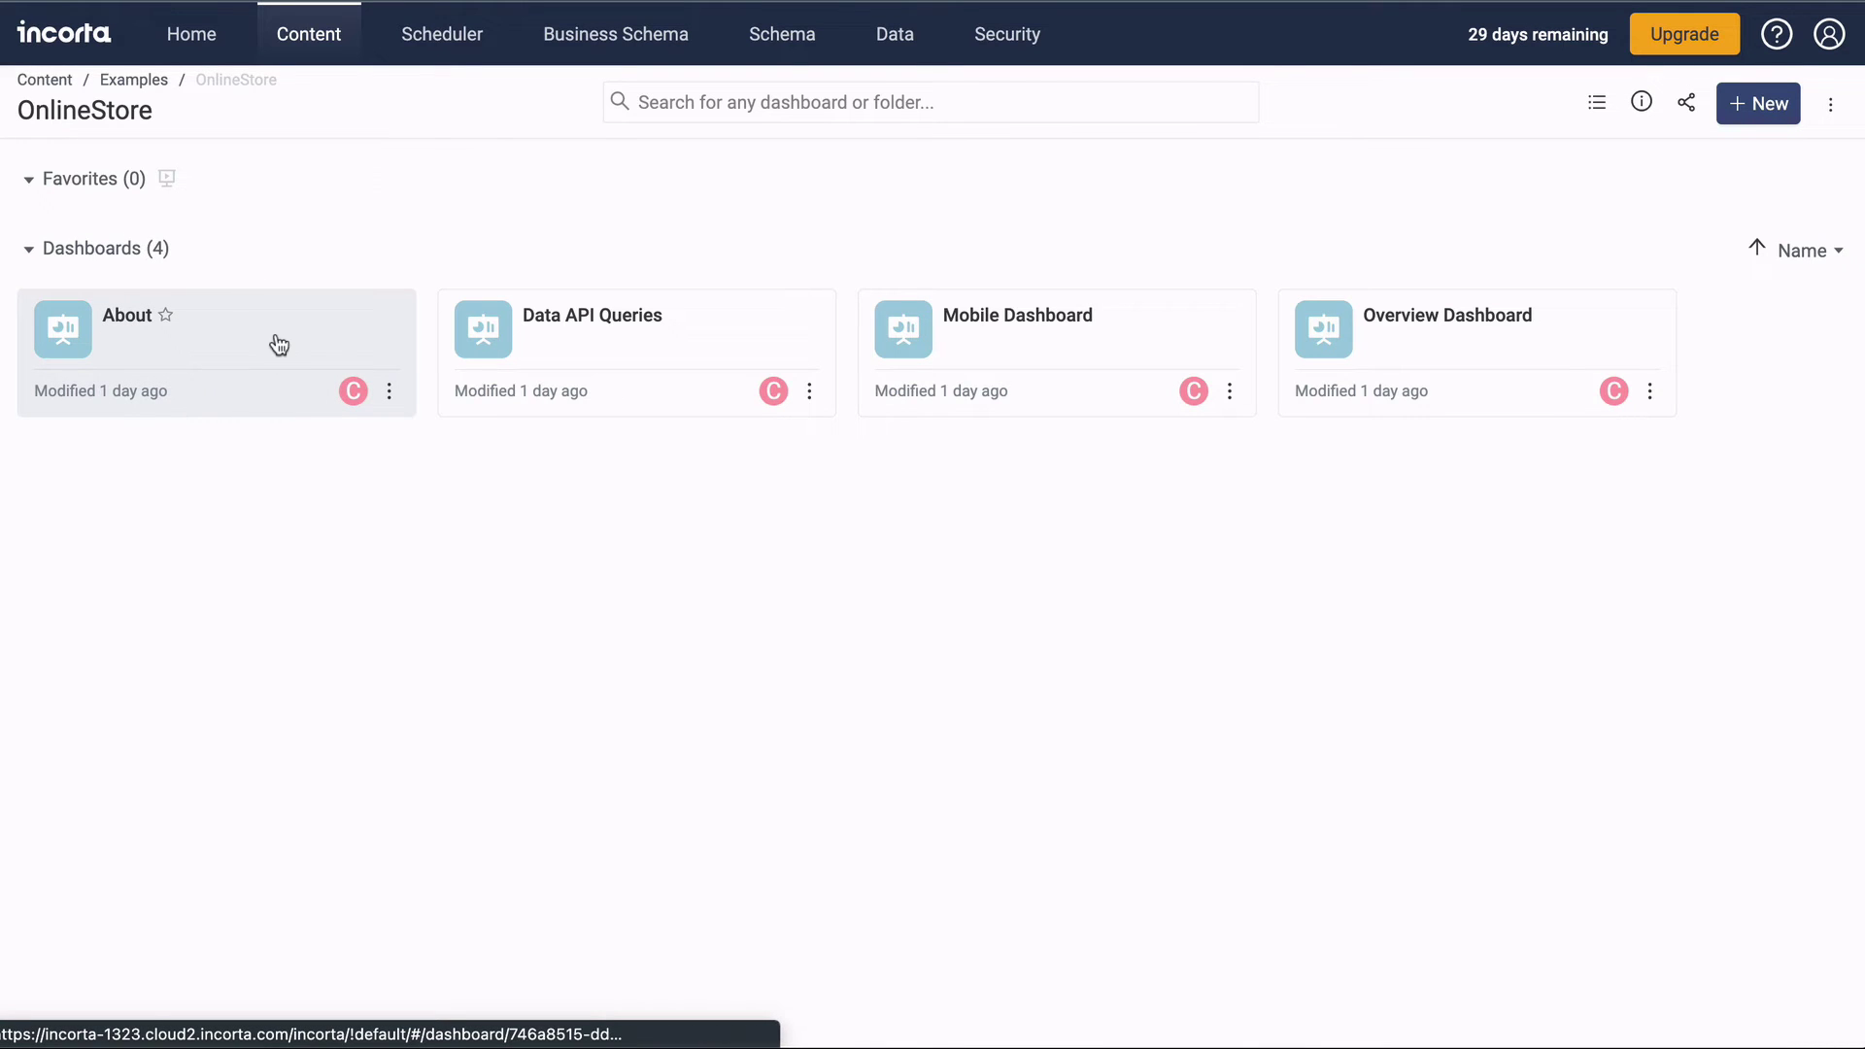
pyautogui.click(276, 345)
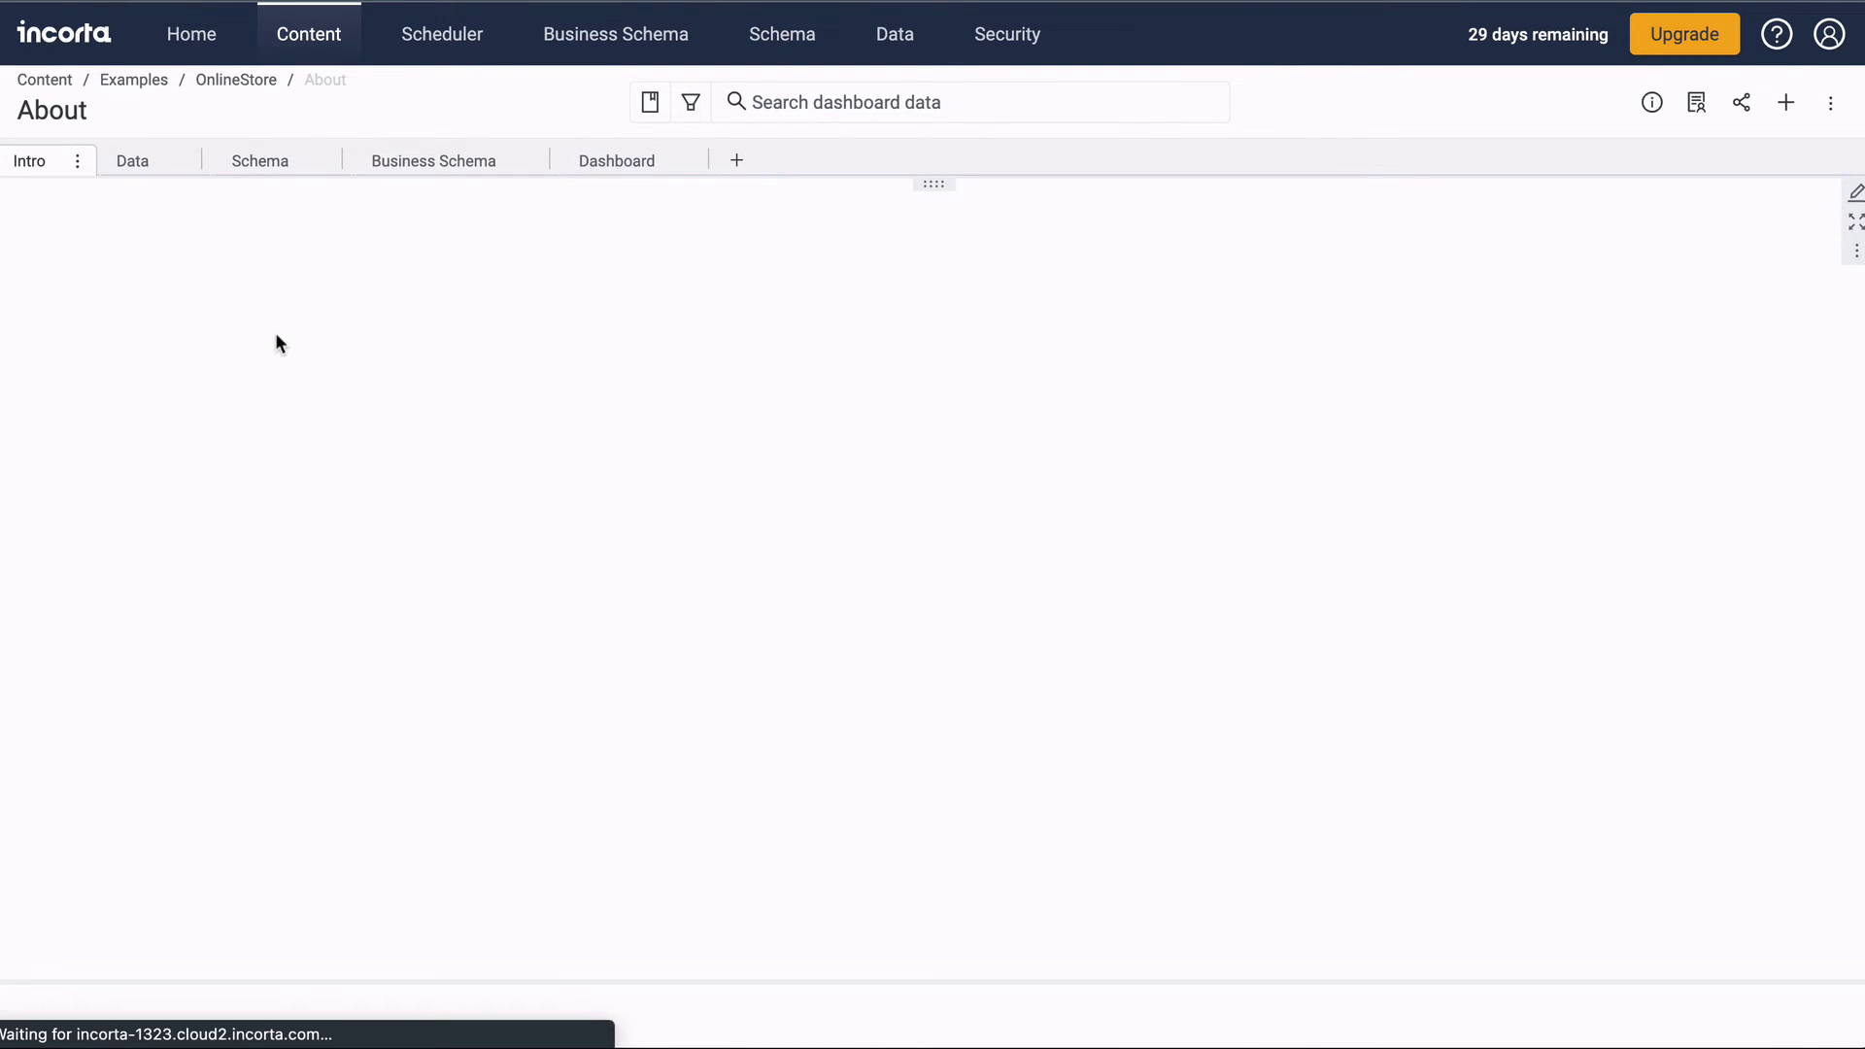
pyautogui.click(136, 162)
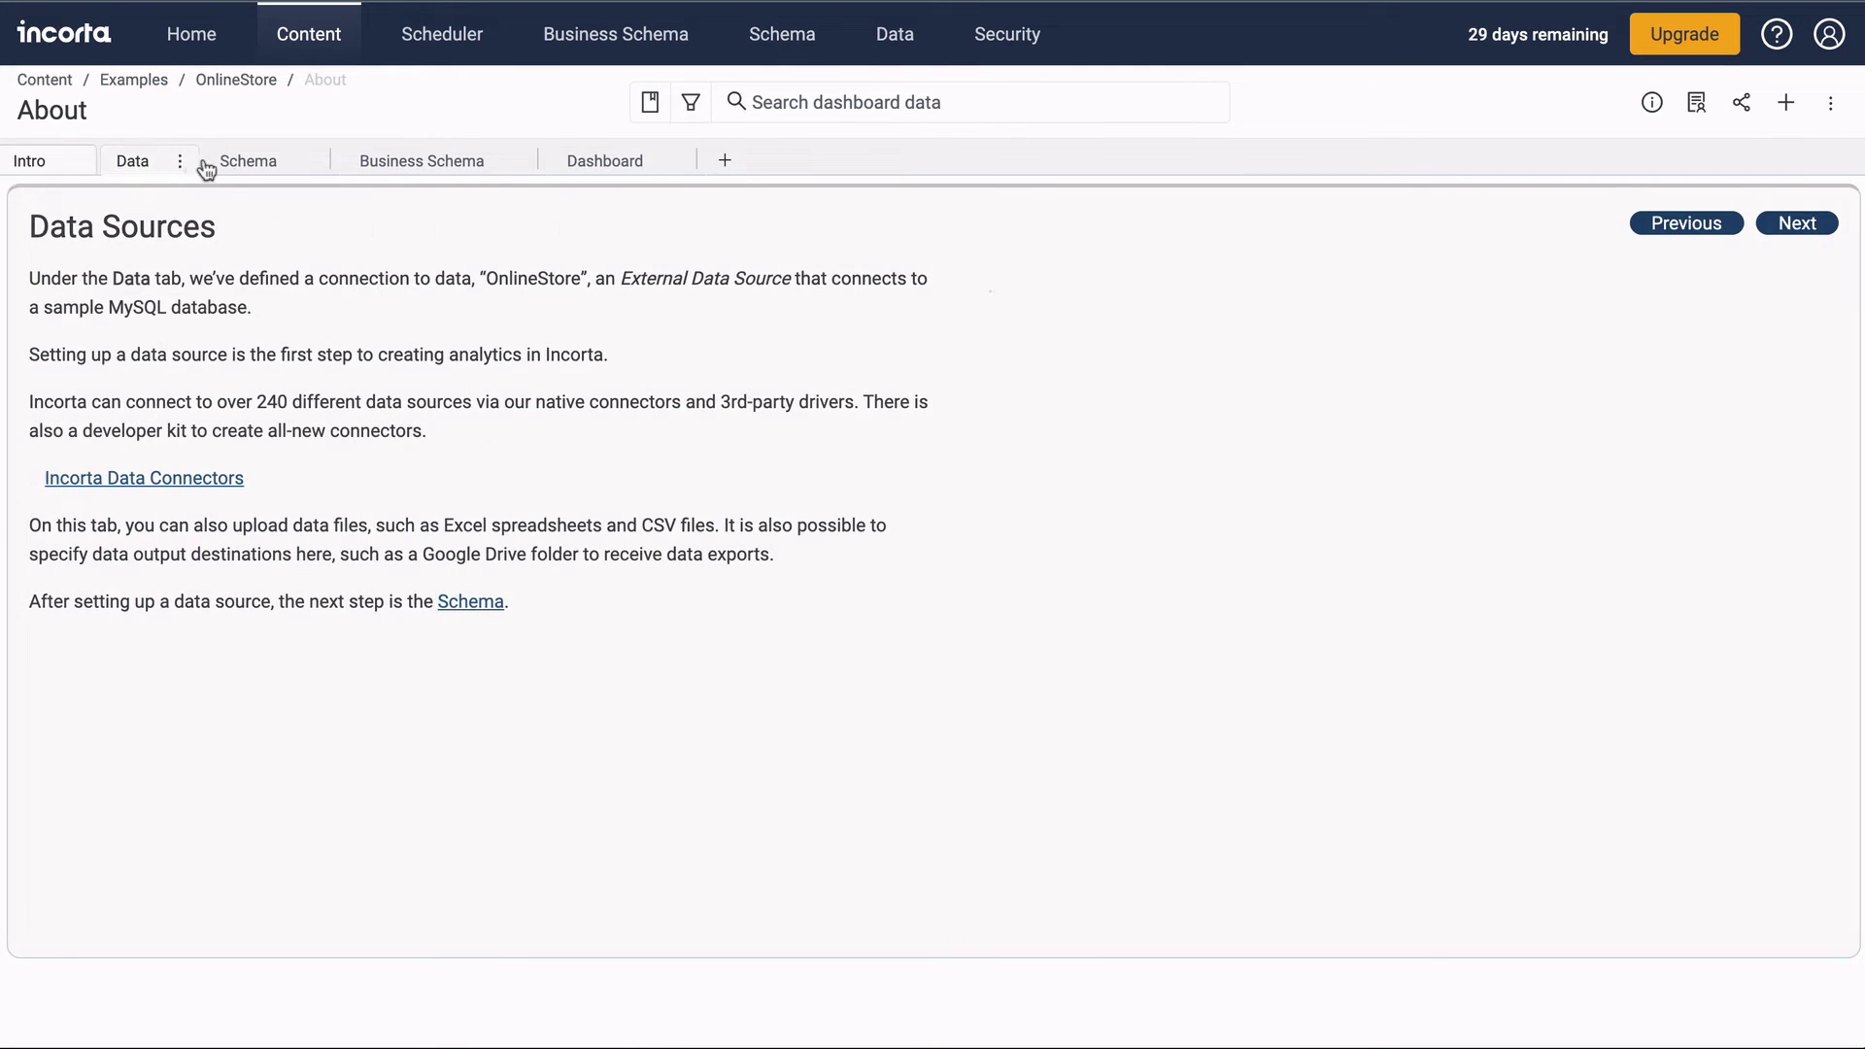
pyautogui.click(251, 165)
pyautogui.click(583, 163)
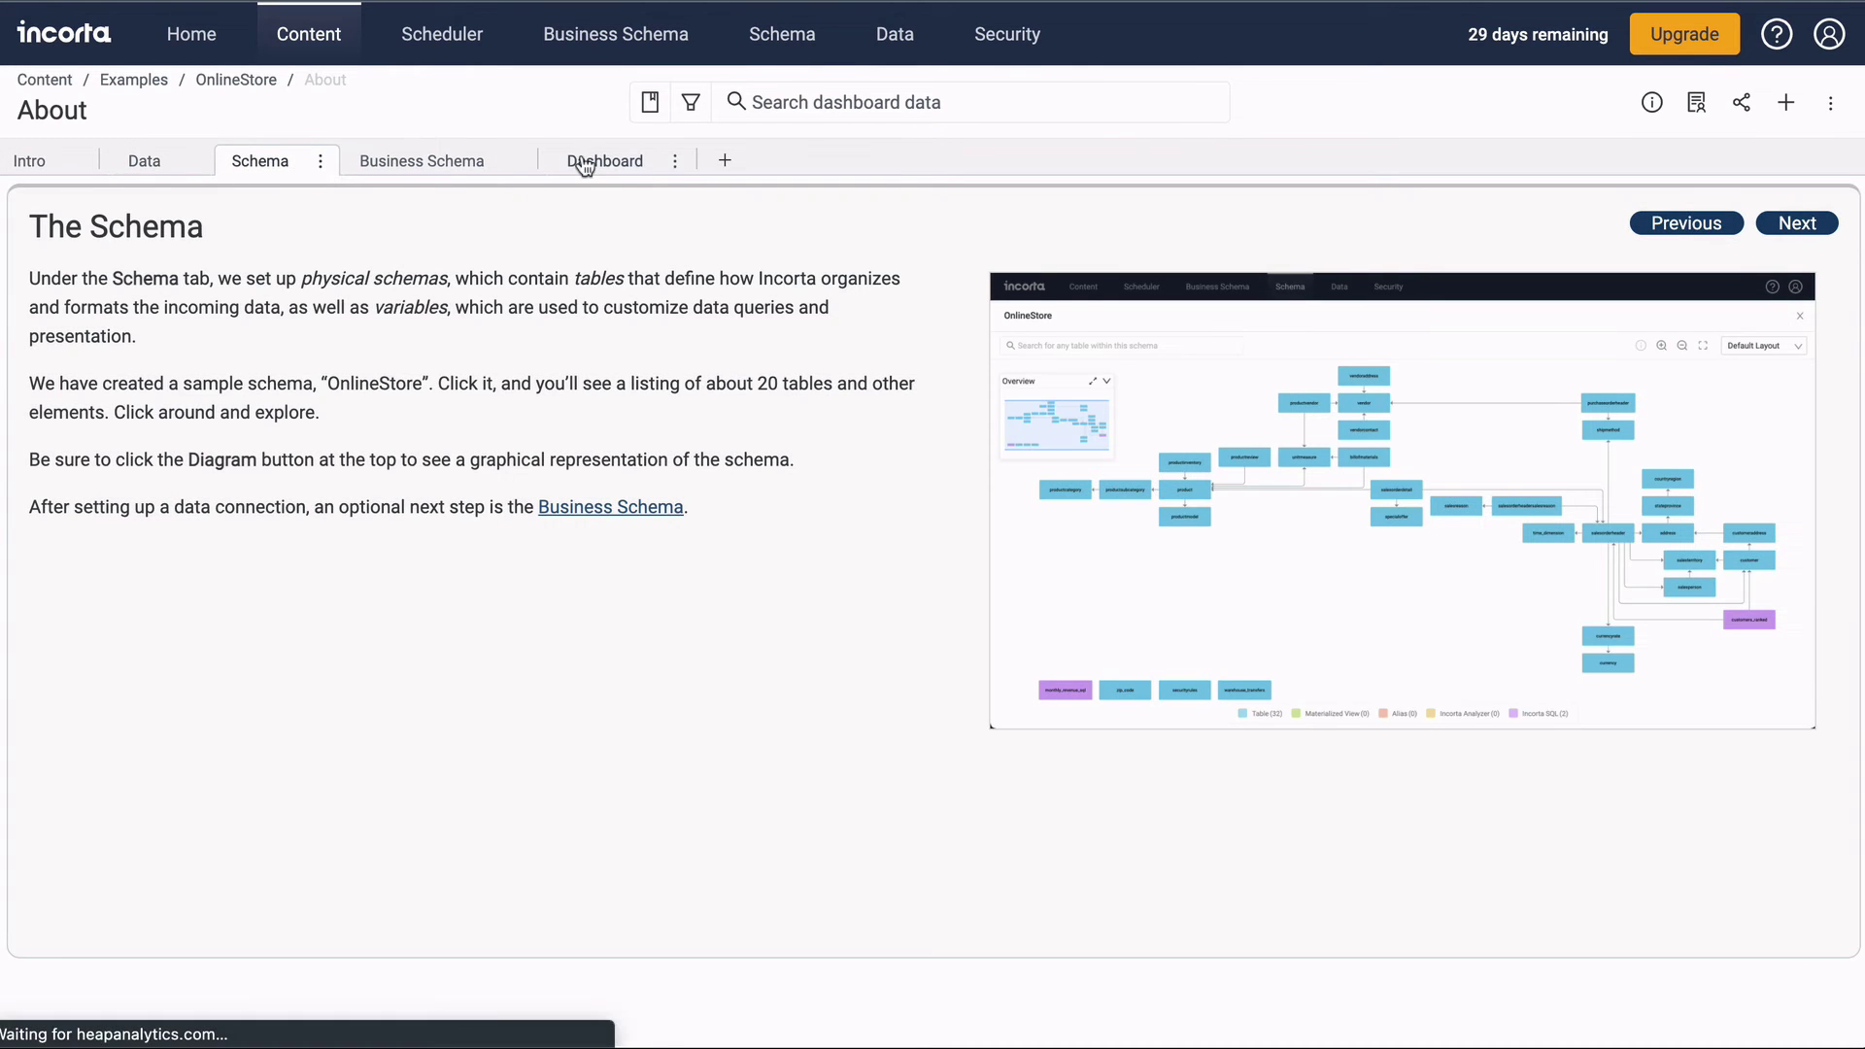
pyautogui.click(604, 38)
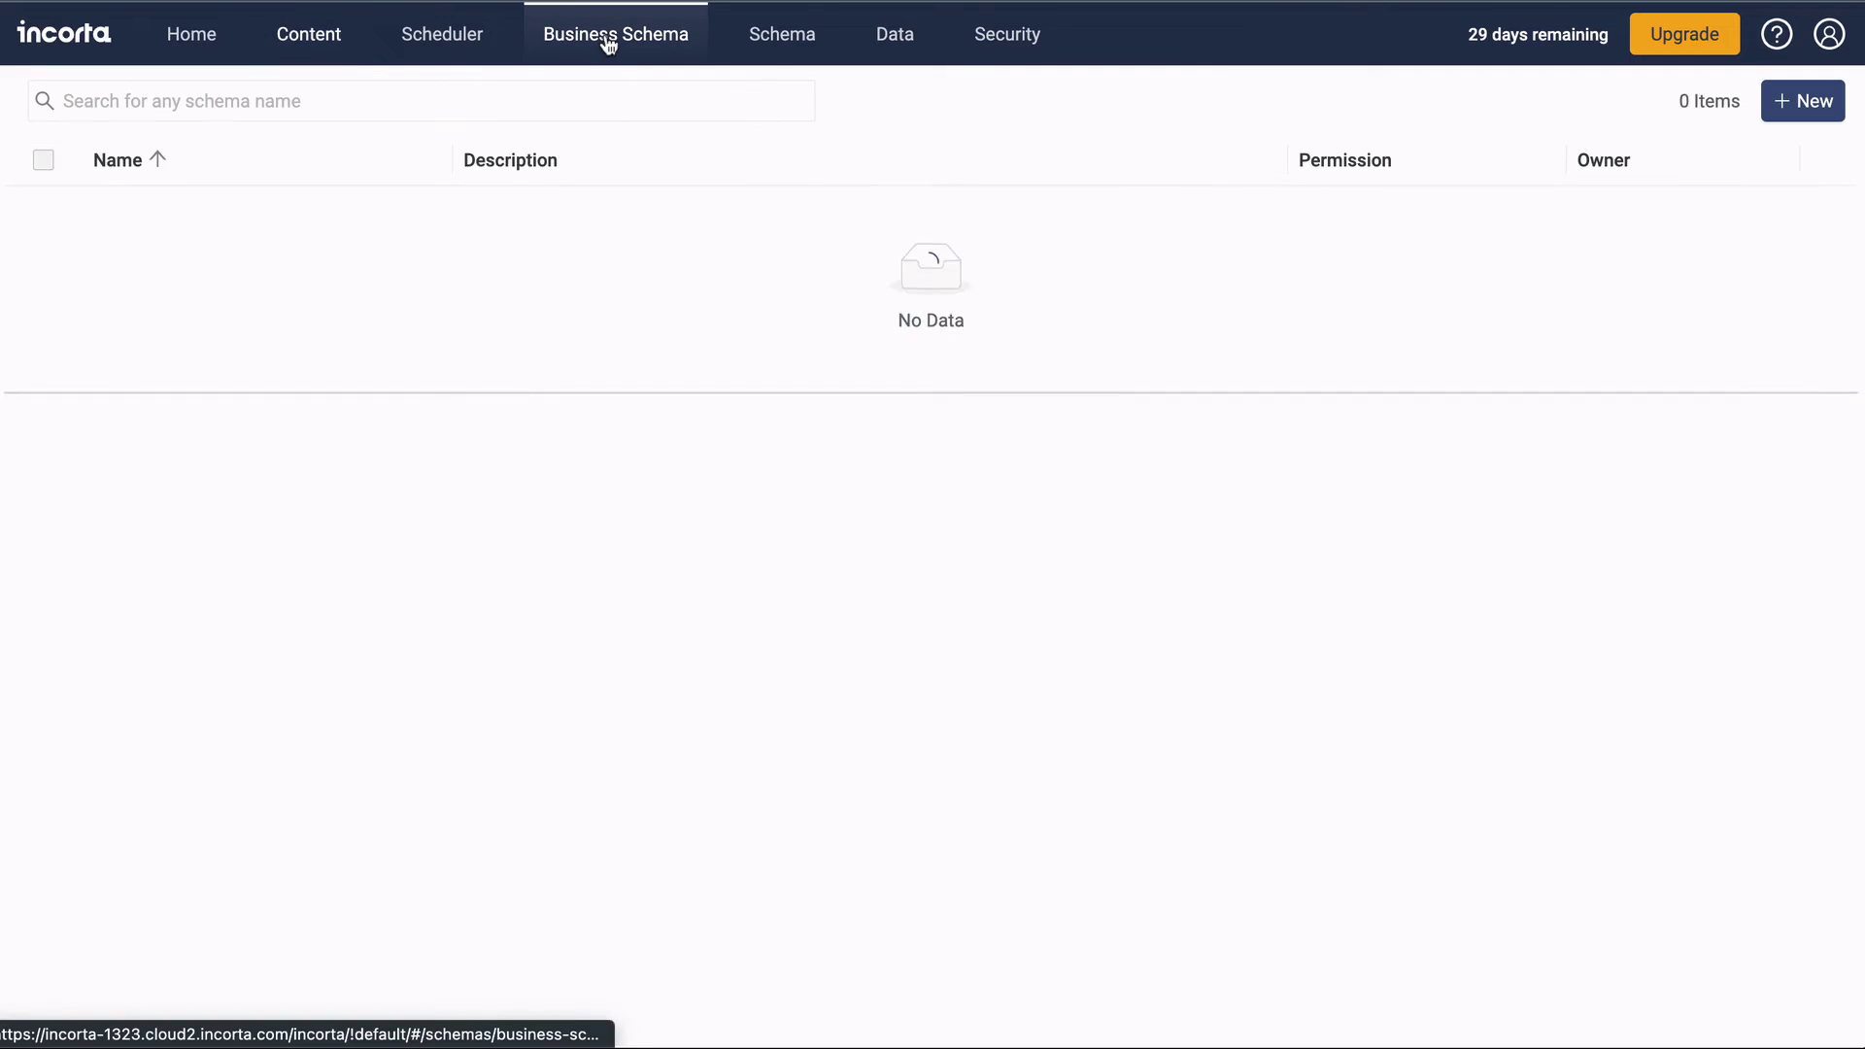
# Start an Online_Store exploration that lists Revenue grouped by Category in a table.
pyautogui.click(324, 256)
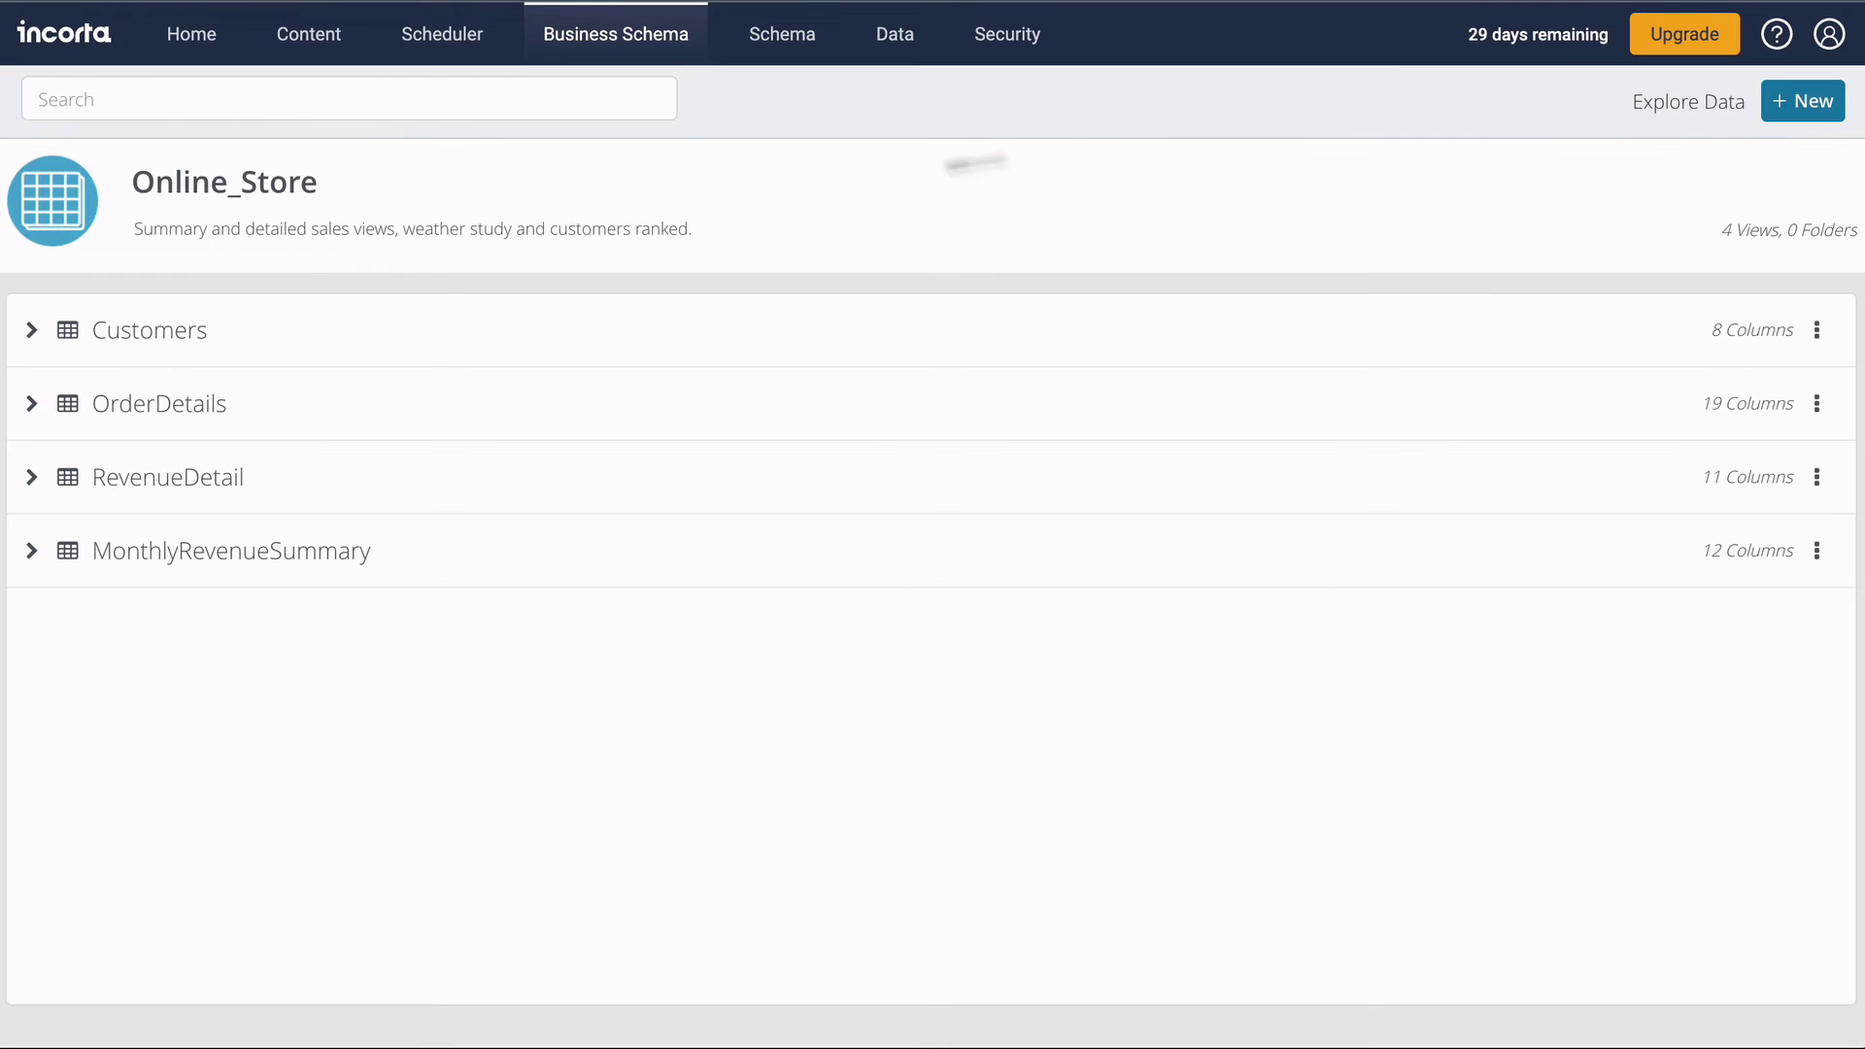
pyautogui.click(1682, 105)
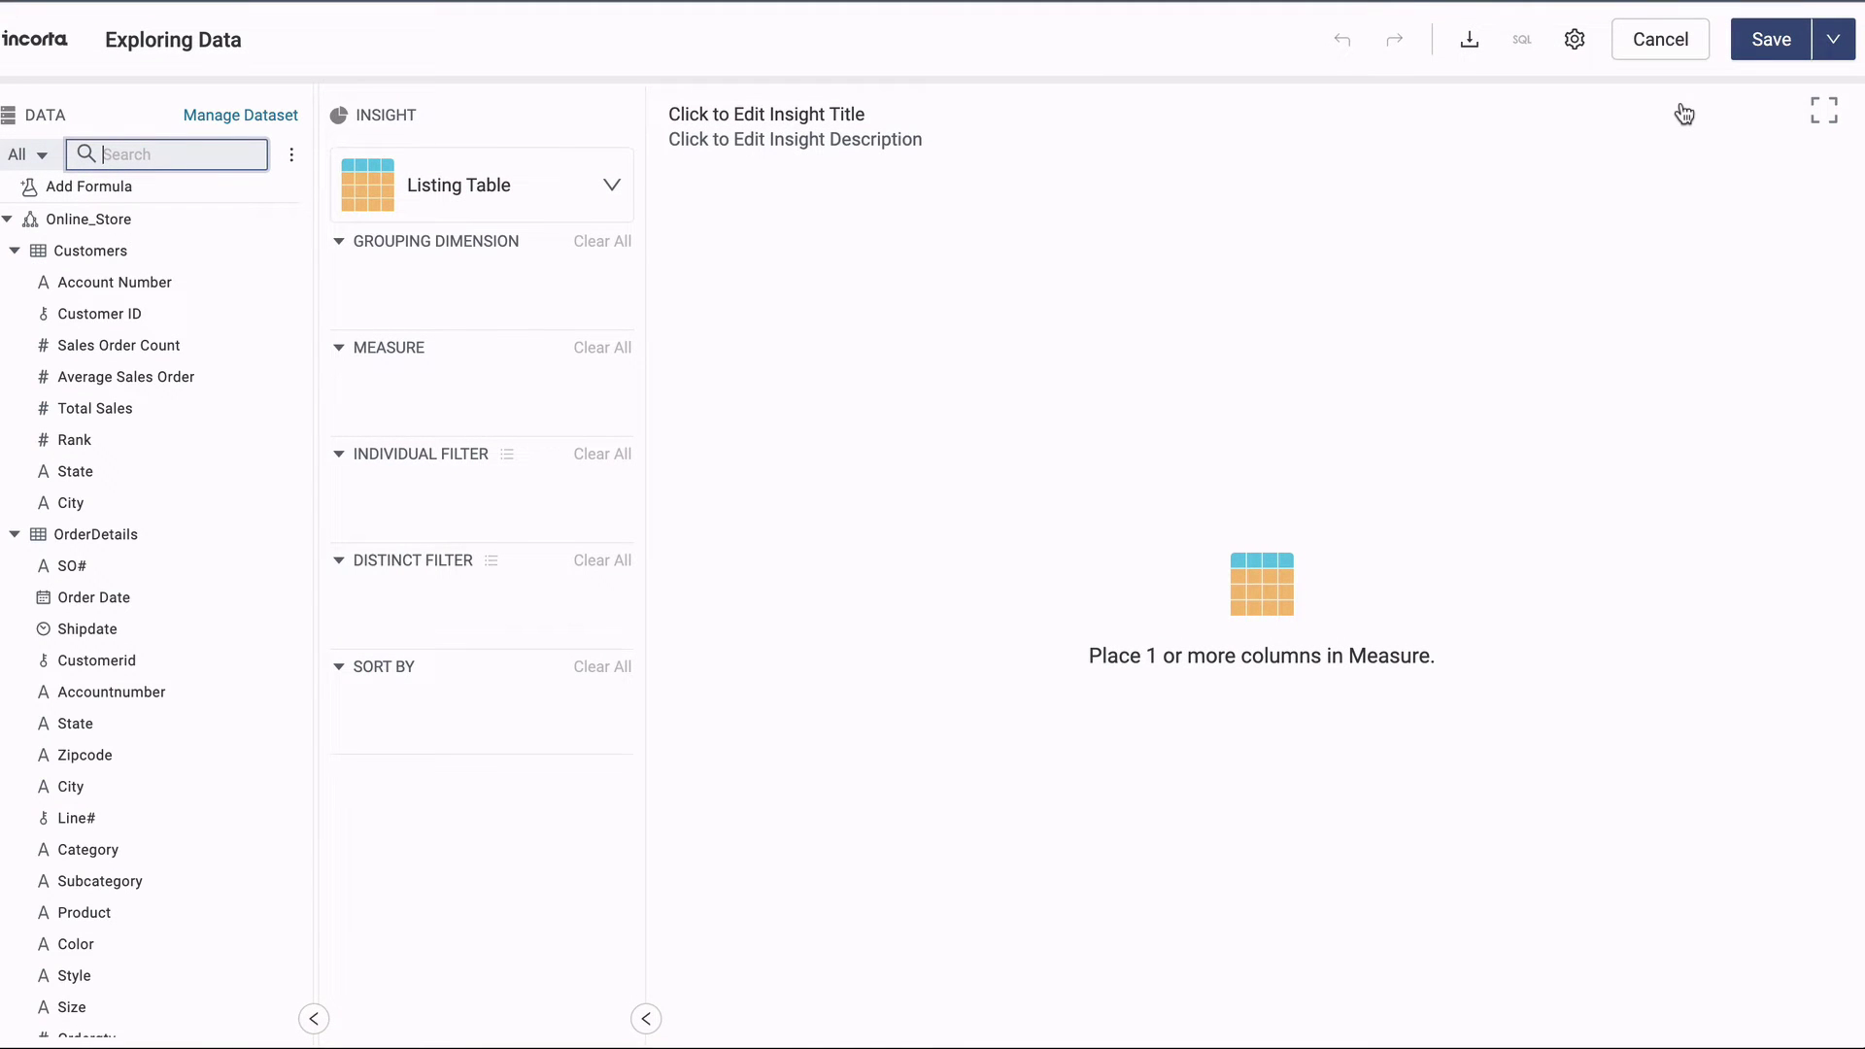
pyautogui.scroll(-12, 213, 817)
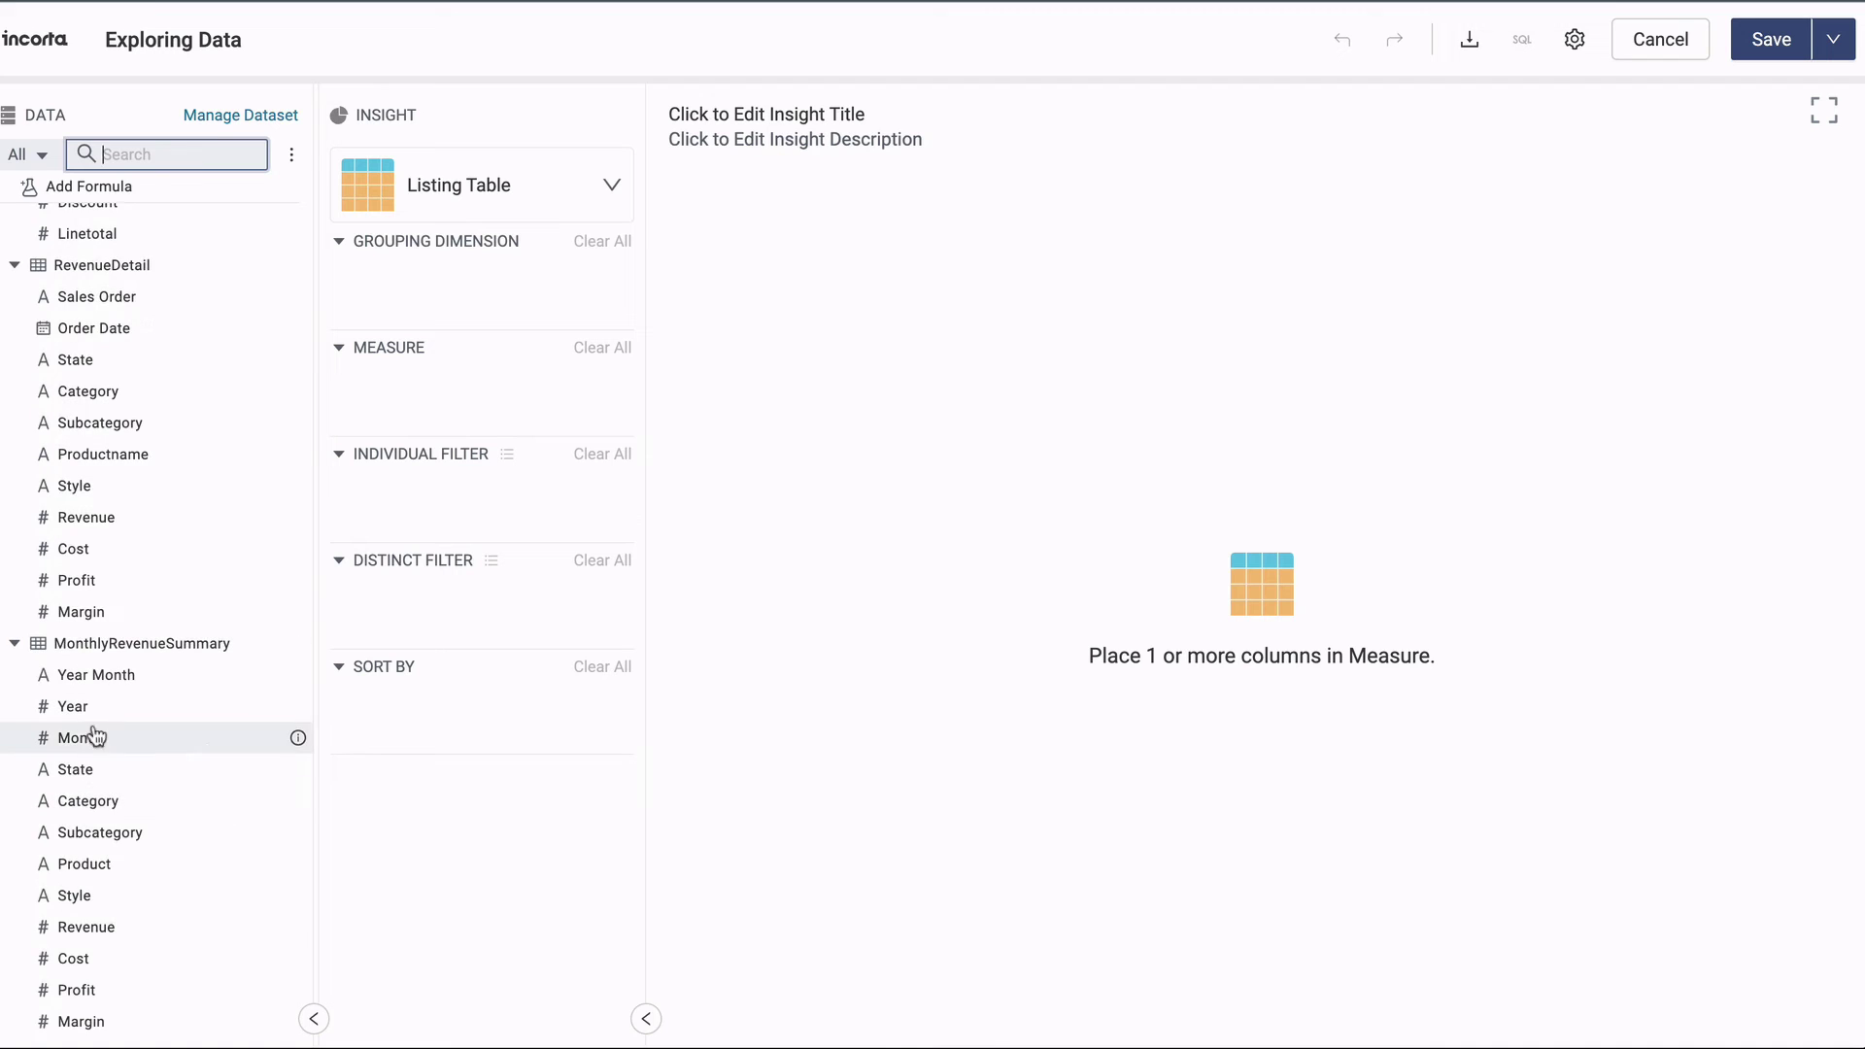
pyautogui.click(298, 804)
pyautogui.moveTo(155, 806); pyautogui.dragTo(452, 298)
pyautogui.moveTo(93, 926); pyautogui.dragTo(447, 416)
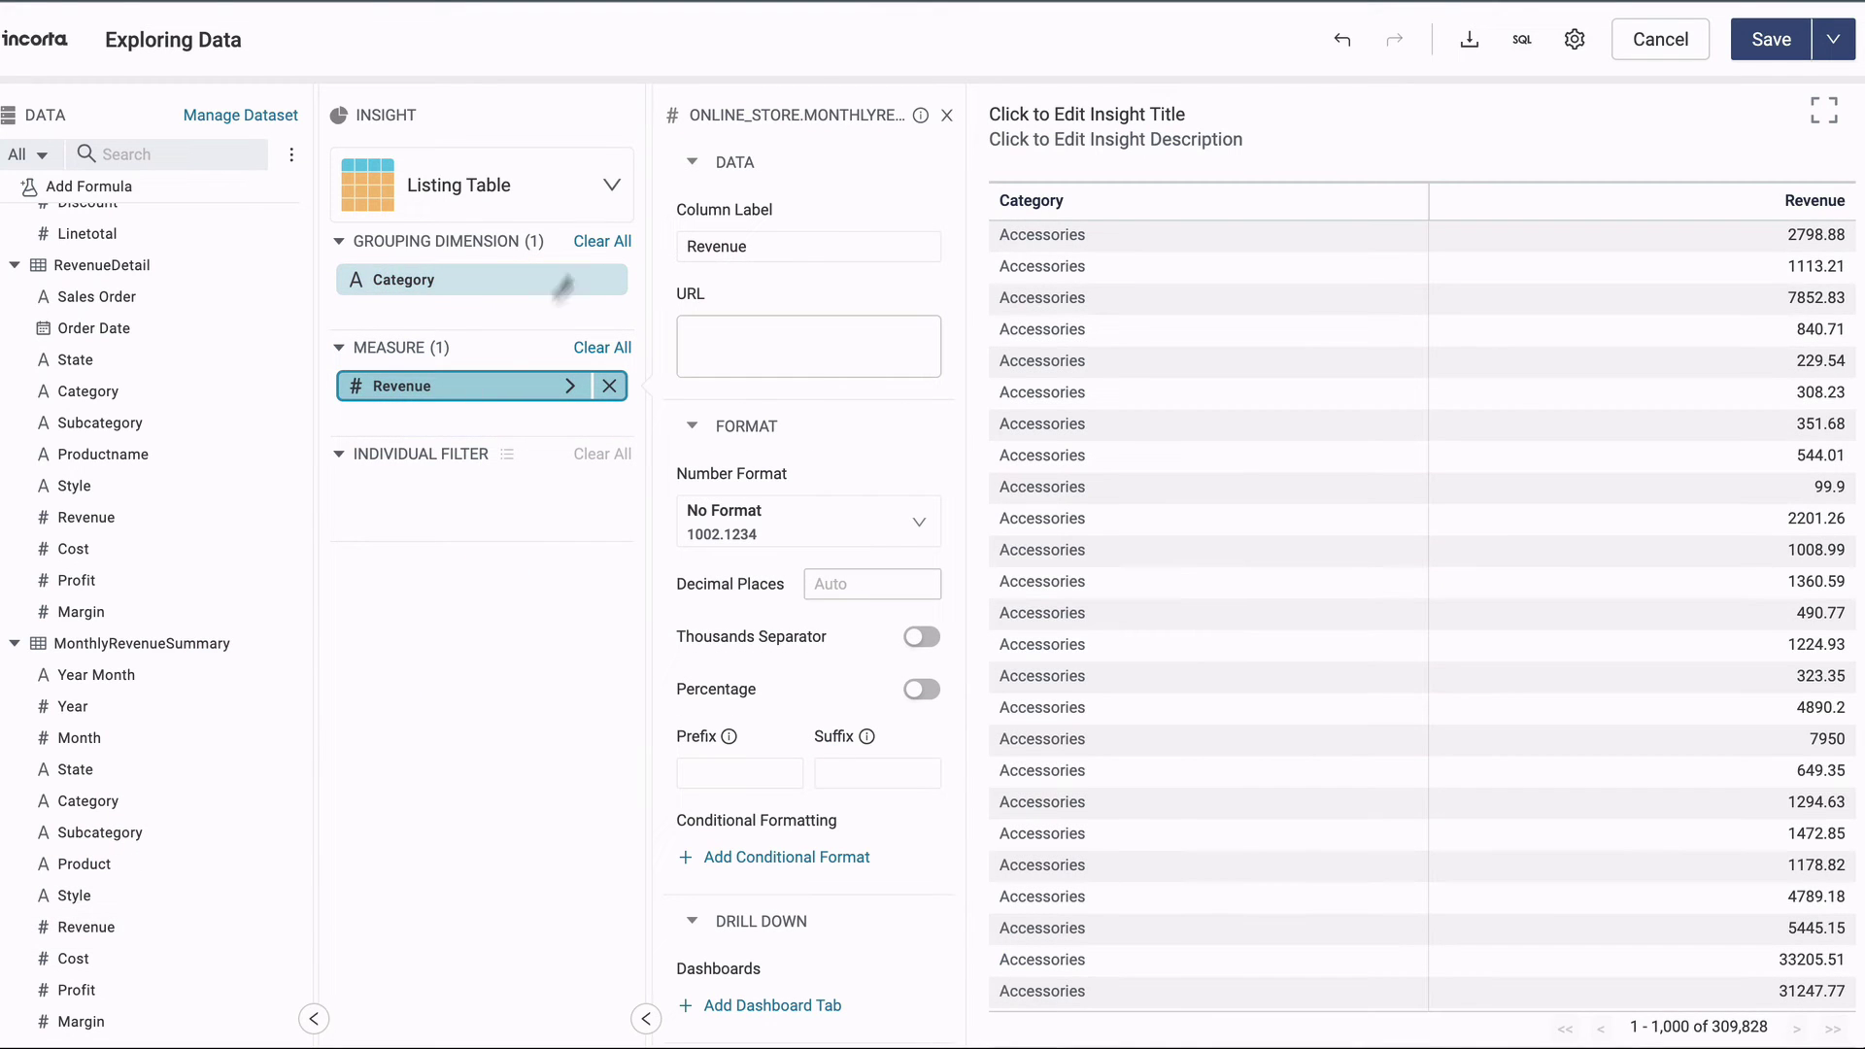
pyautogui.click(612, 187)
# Switch the insight to a Radial Bar Chart with bars coloured by Year.
pyautogui.scroll(-10, 680, 437)
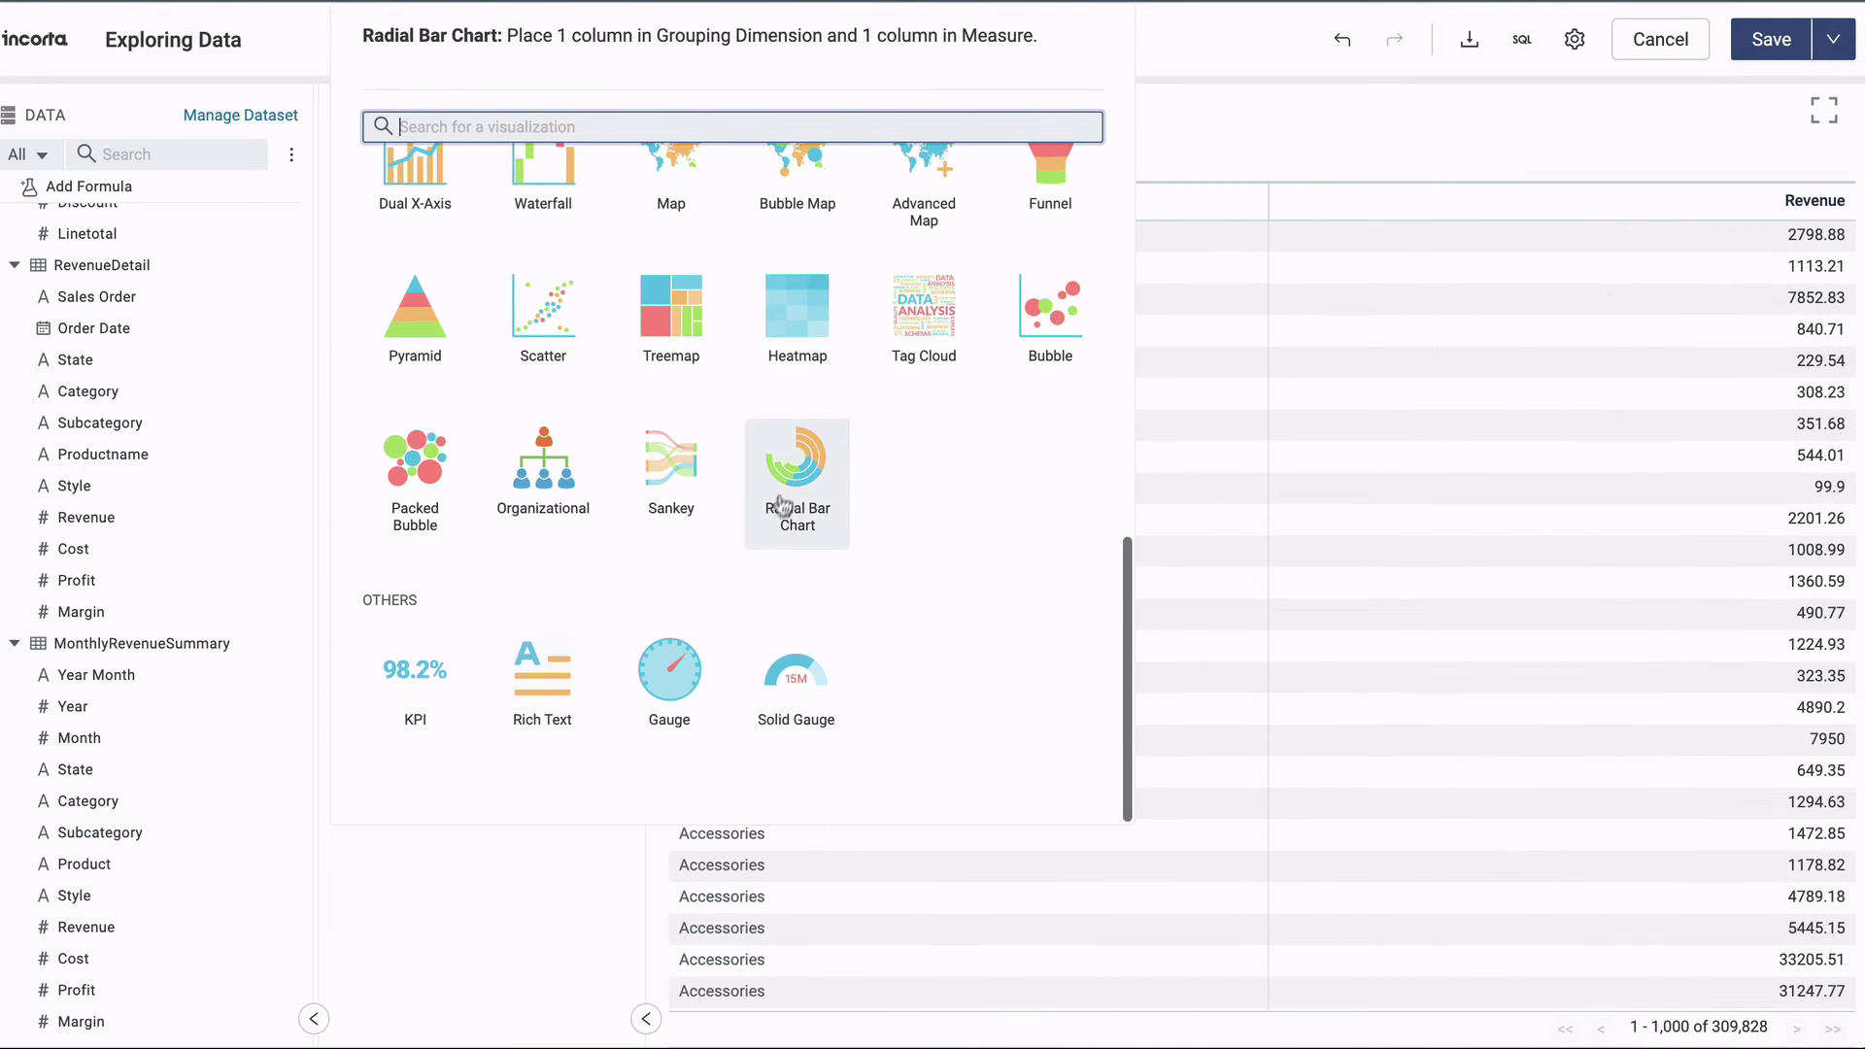
pyautogui.click(791, 472)
pyautogui.moveTo(68, 706); pyautogui.dragTo(399, 415)
pyautogui.click(946, 116)
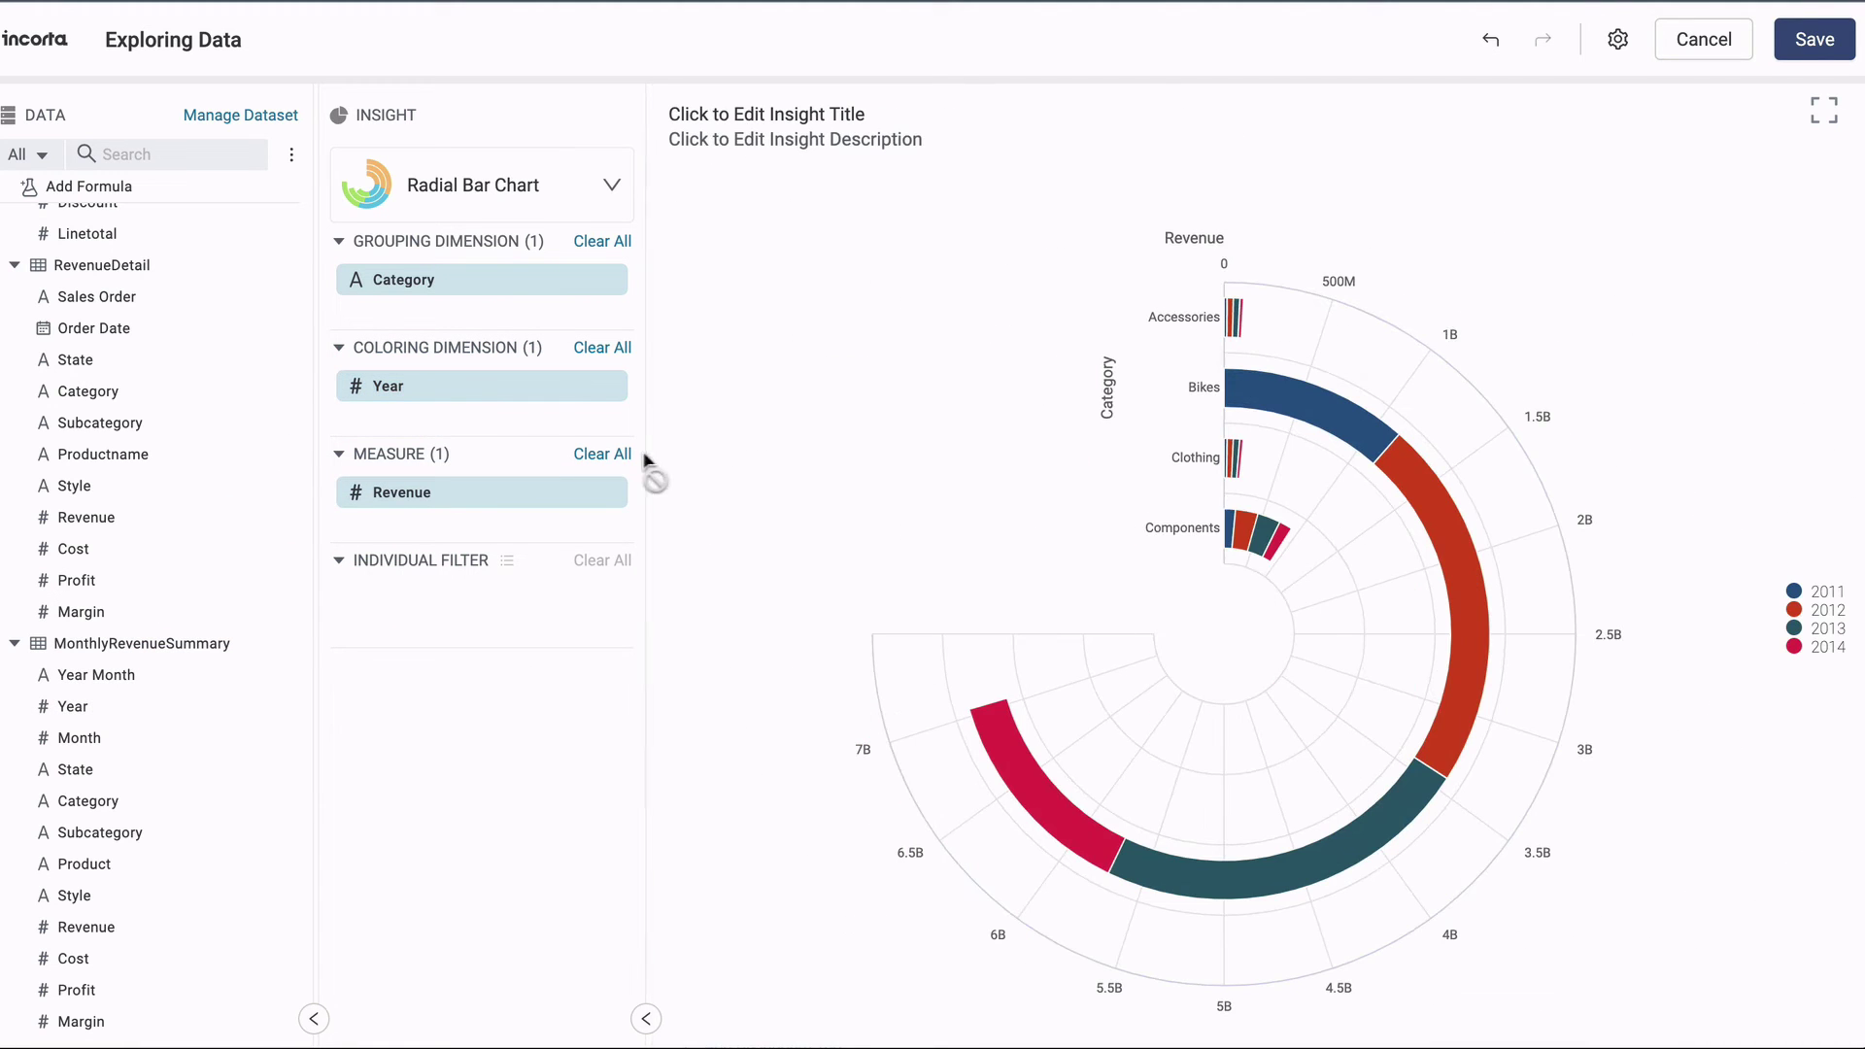
# Review the Revenue measure's format settings and the insight's general settings.
pyautogui.click(570, 493)
pyautogui.scroll(-5, 742, 678)
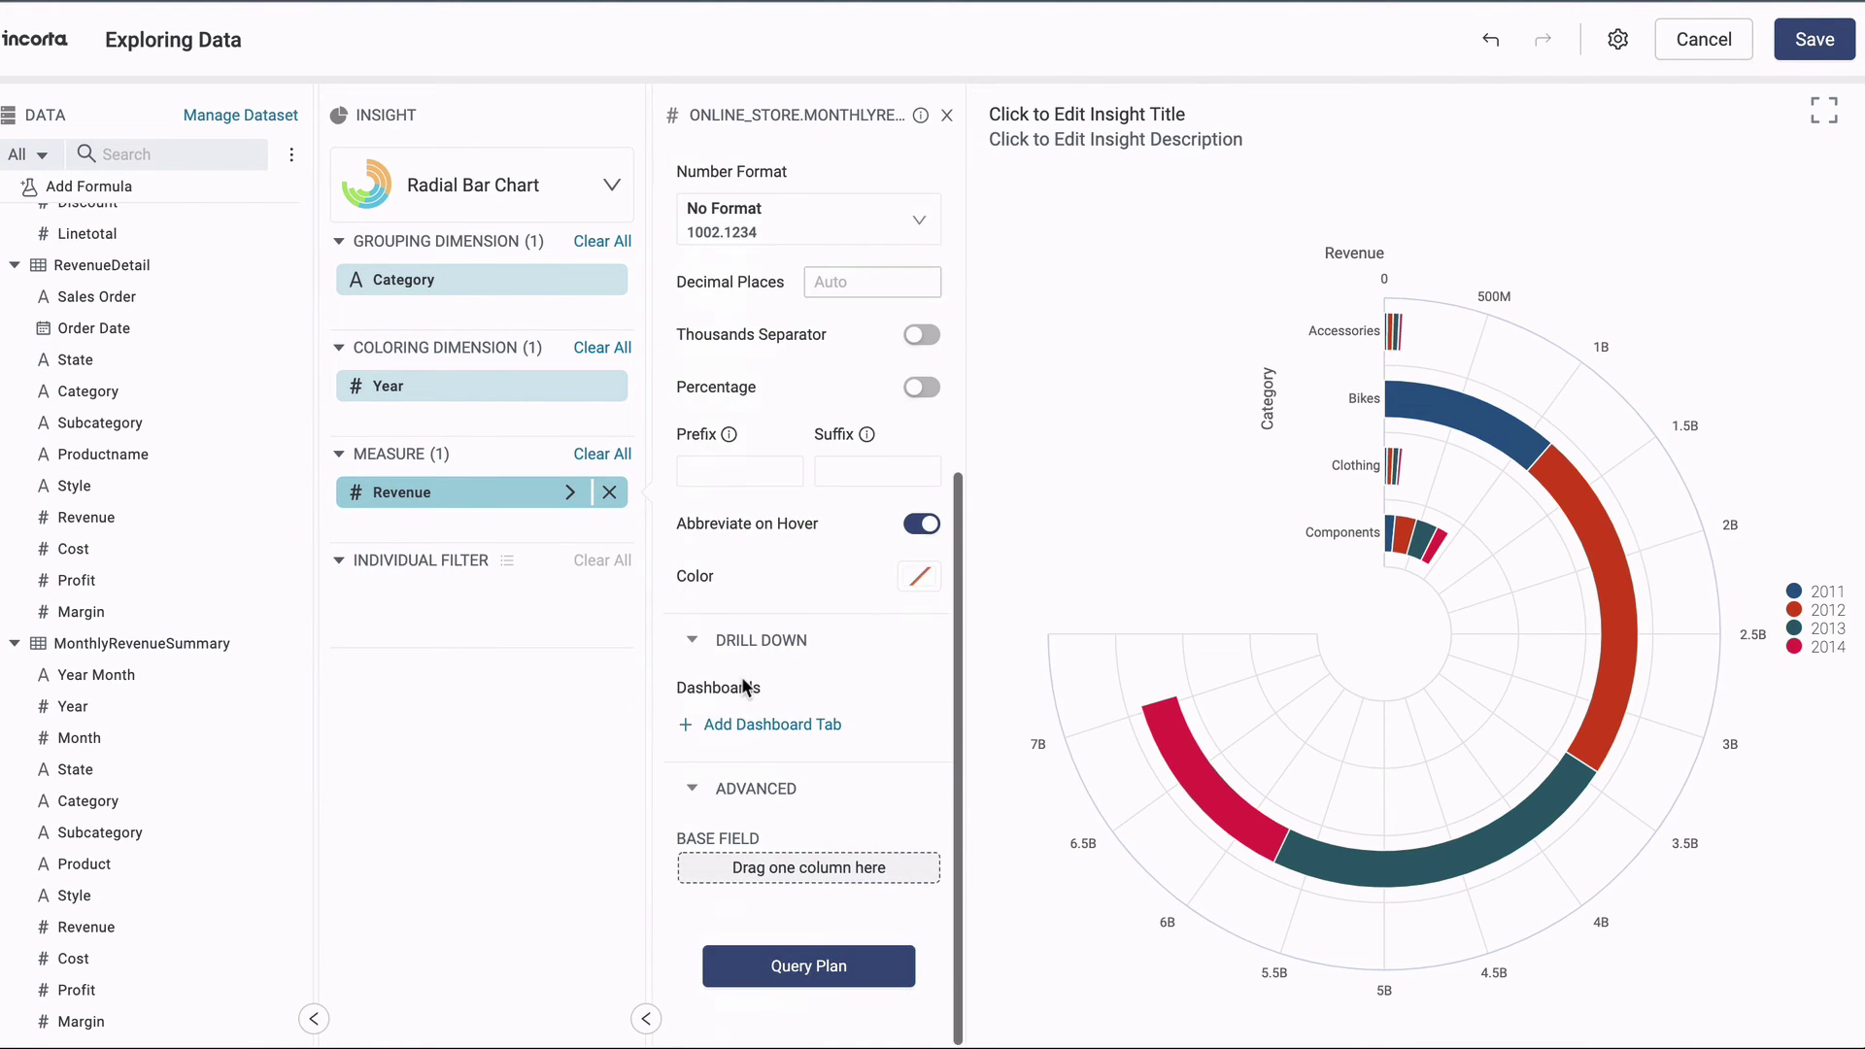
pyautogui.scroll(5, 742, 678)
pyautogui.click(1617, 39)
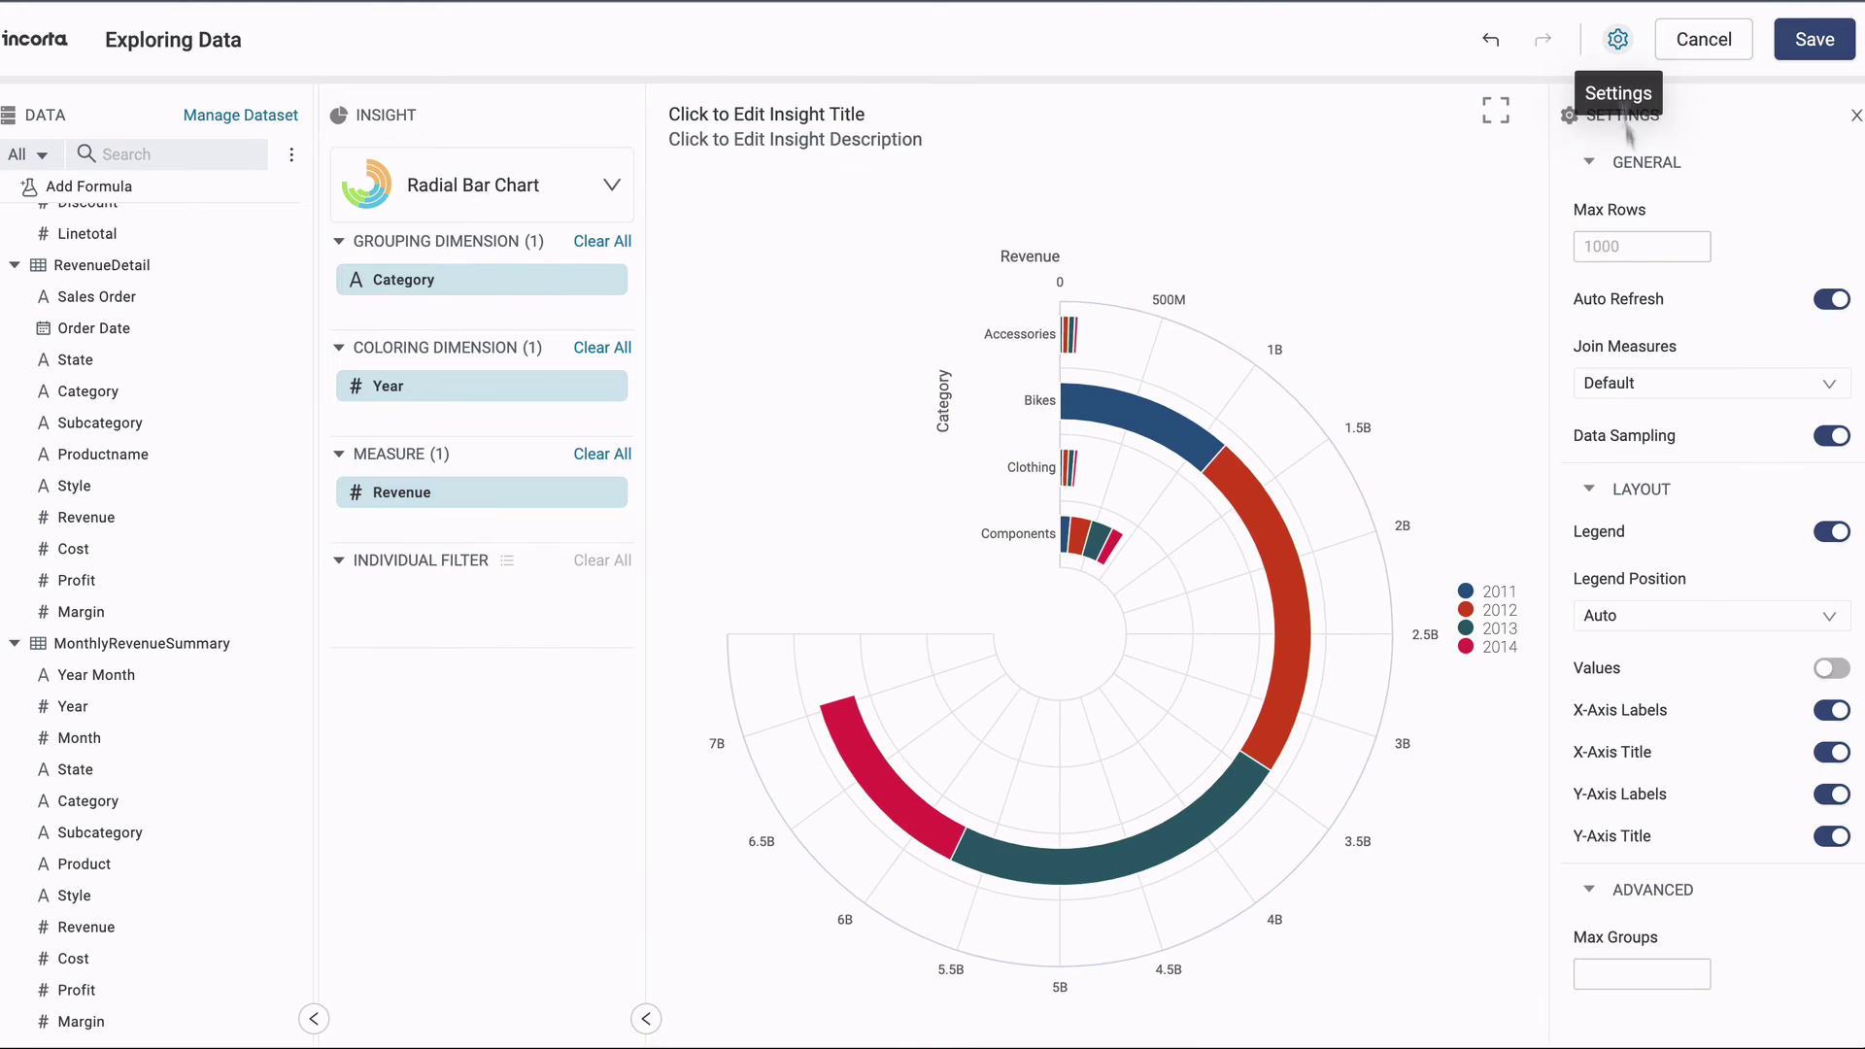
pyautogui.click(1813, 38)
# Save the insight to 'New Dashboard' and add that dashboard to favorites in Content.
pyautogui.click(1323, 821)
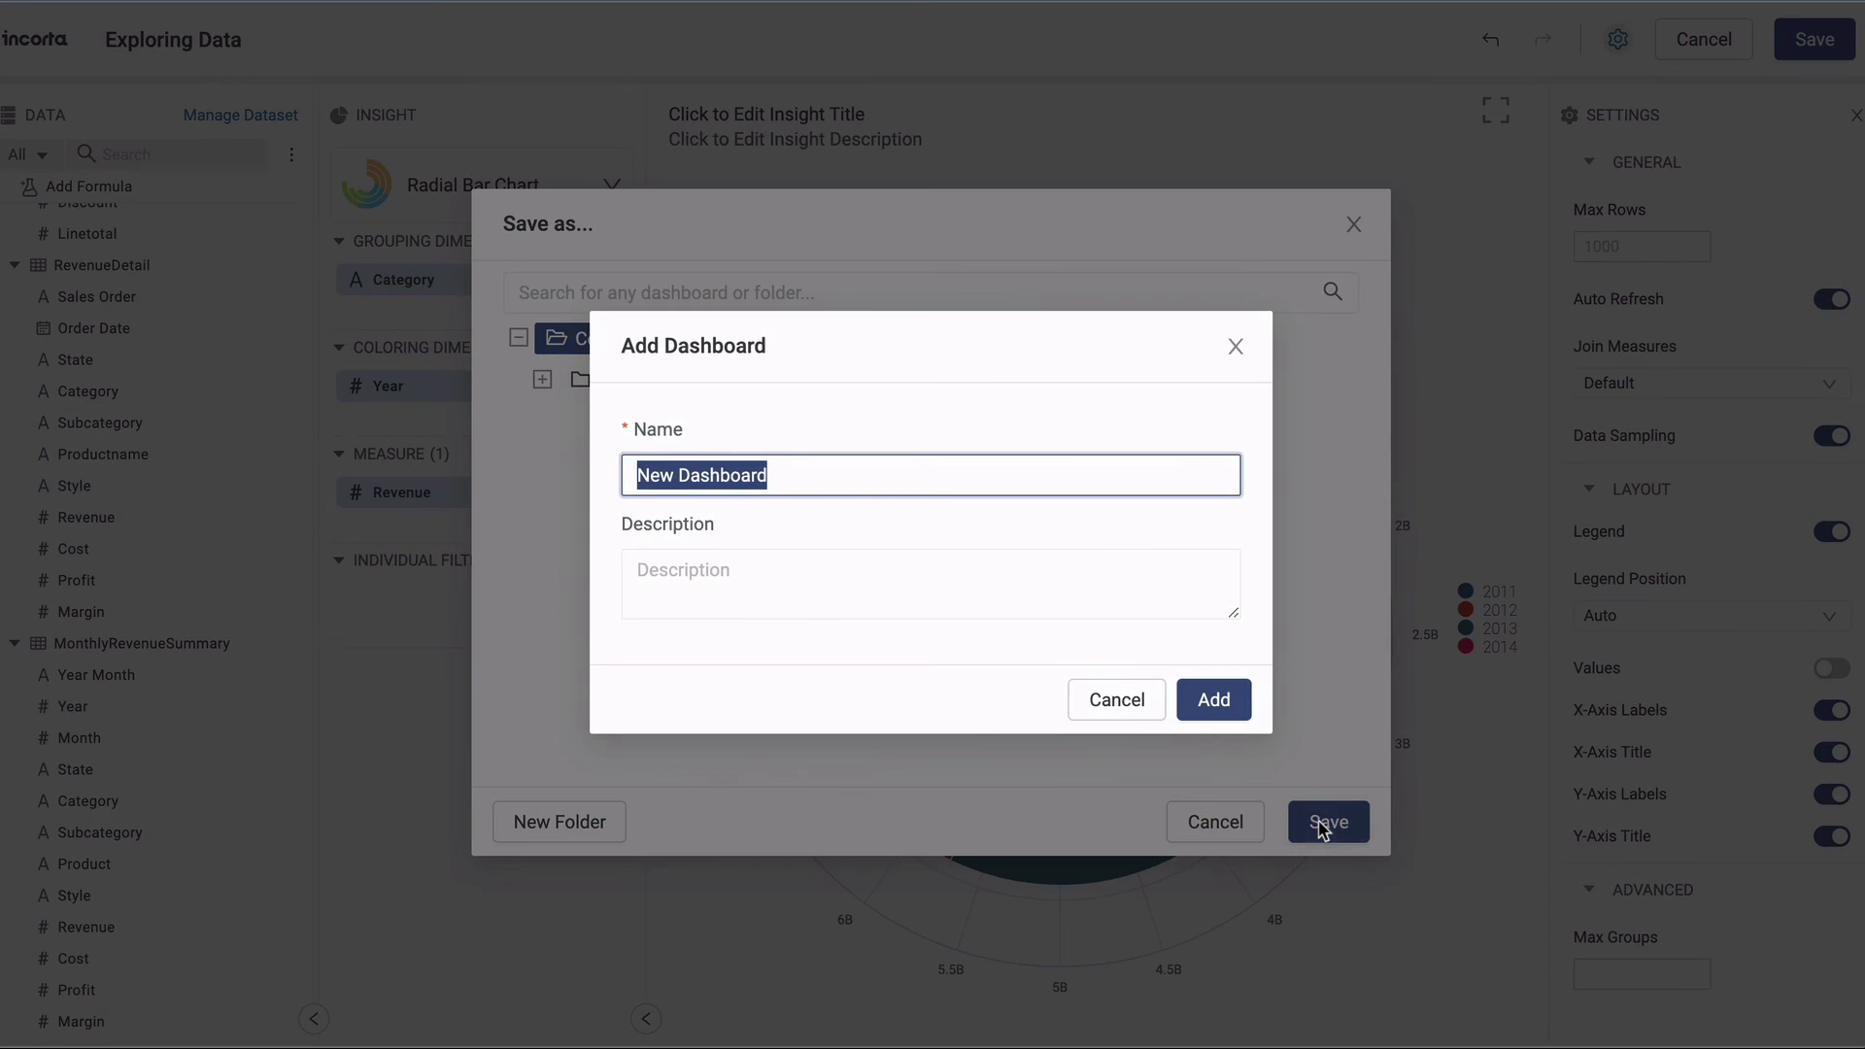
pyautogui.click(1210, 702)
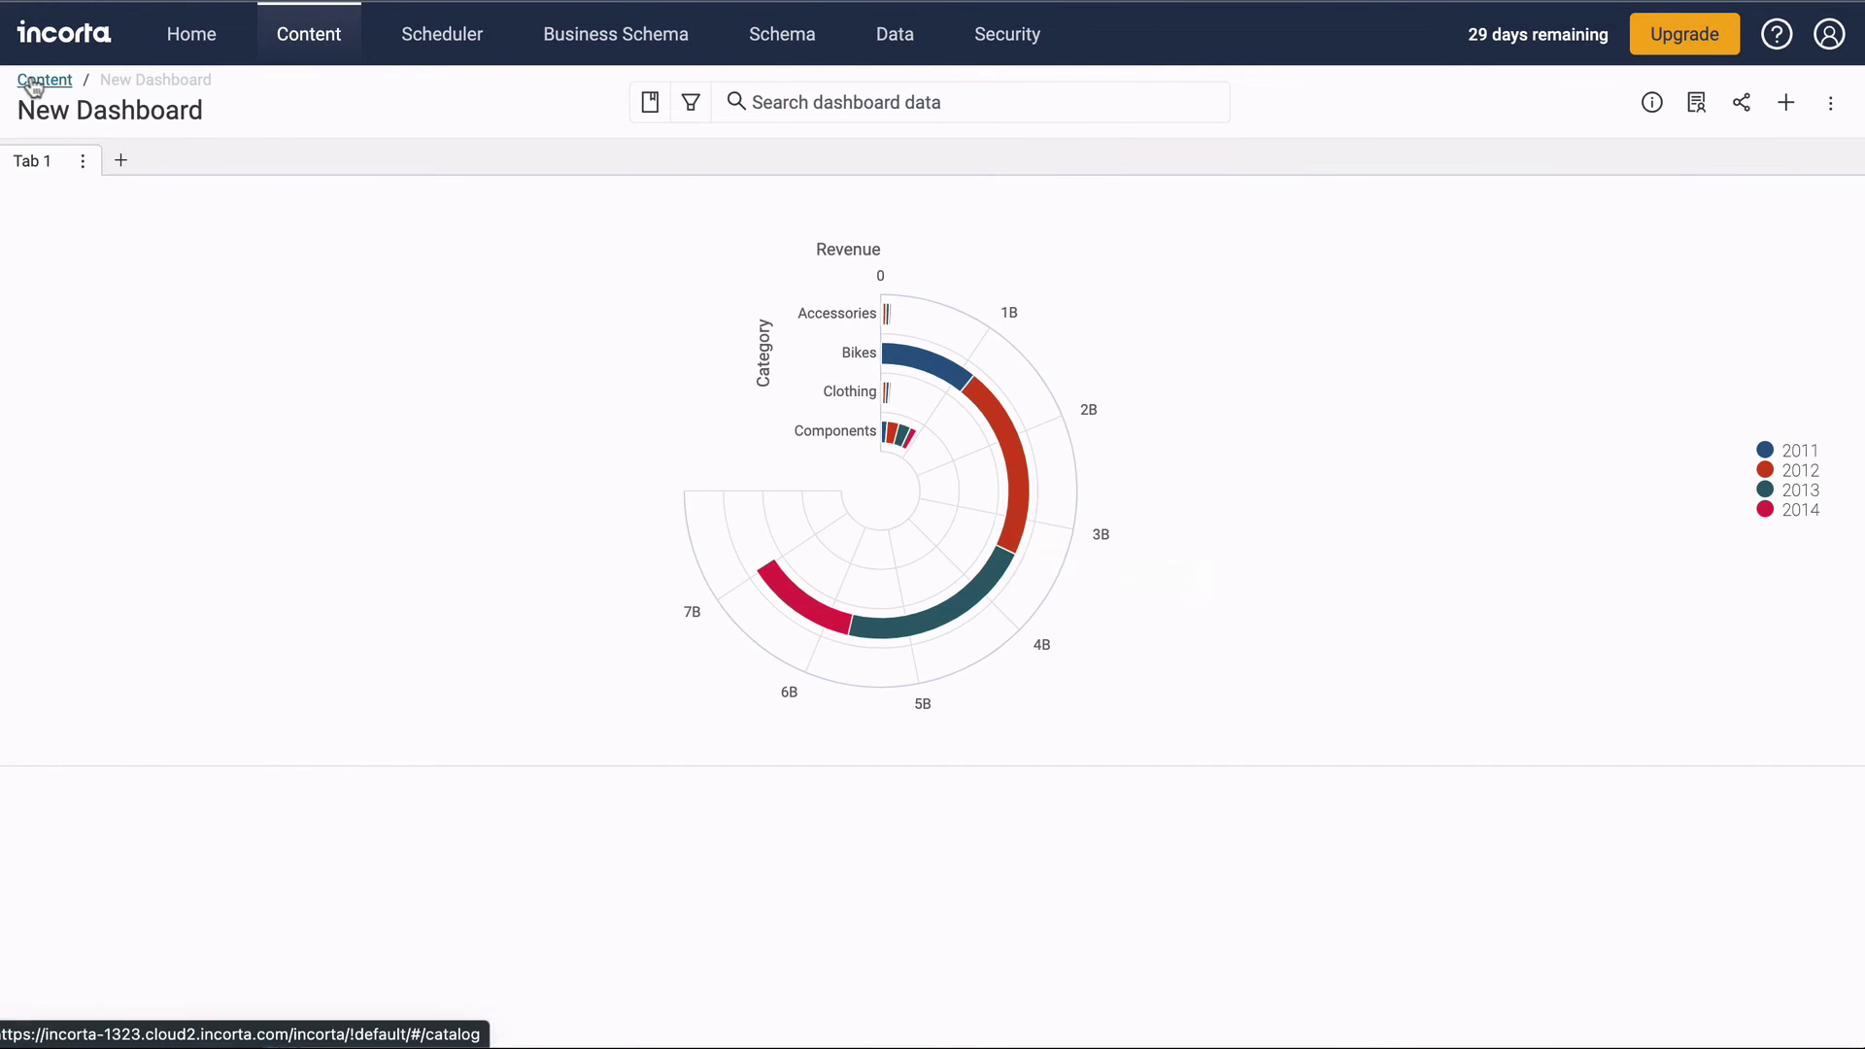
pyautogui.click(41, 80)
pyautogui.click(389, 666)
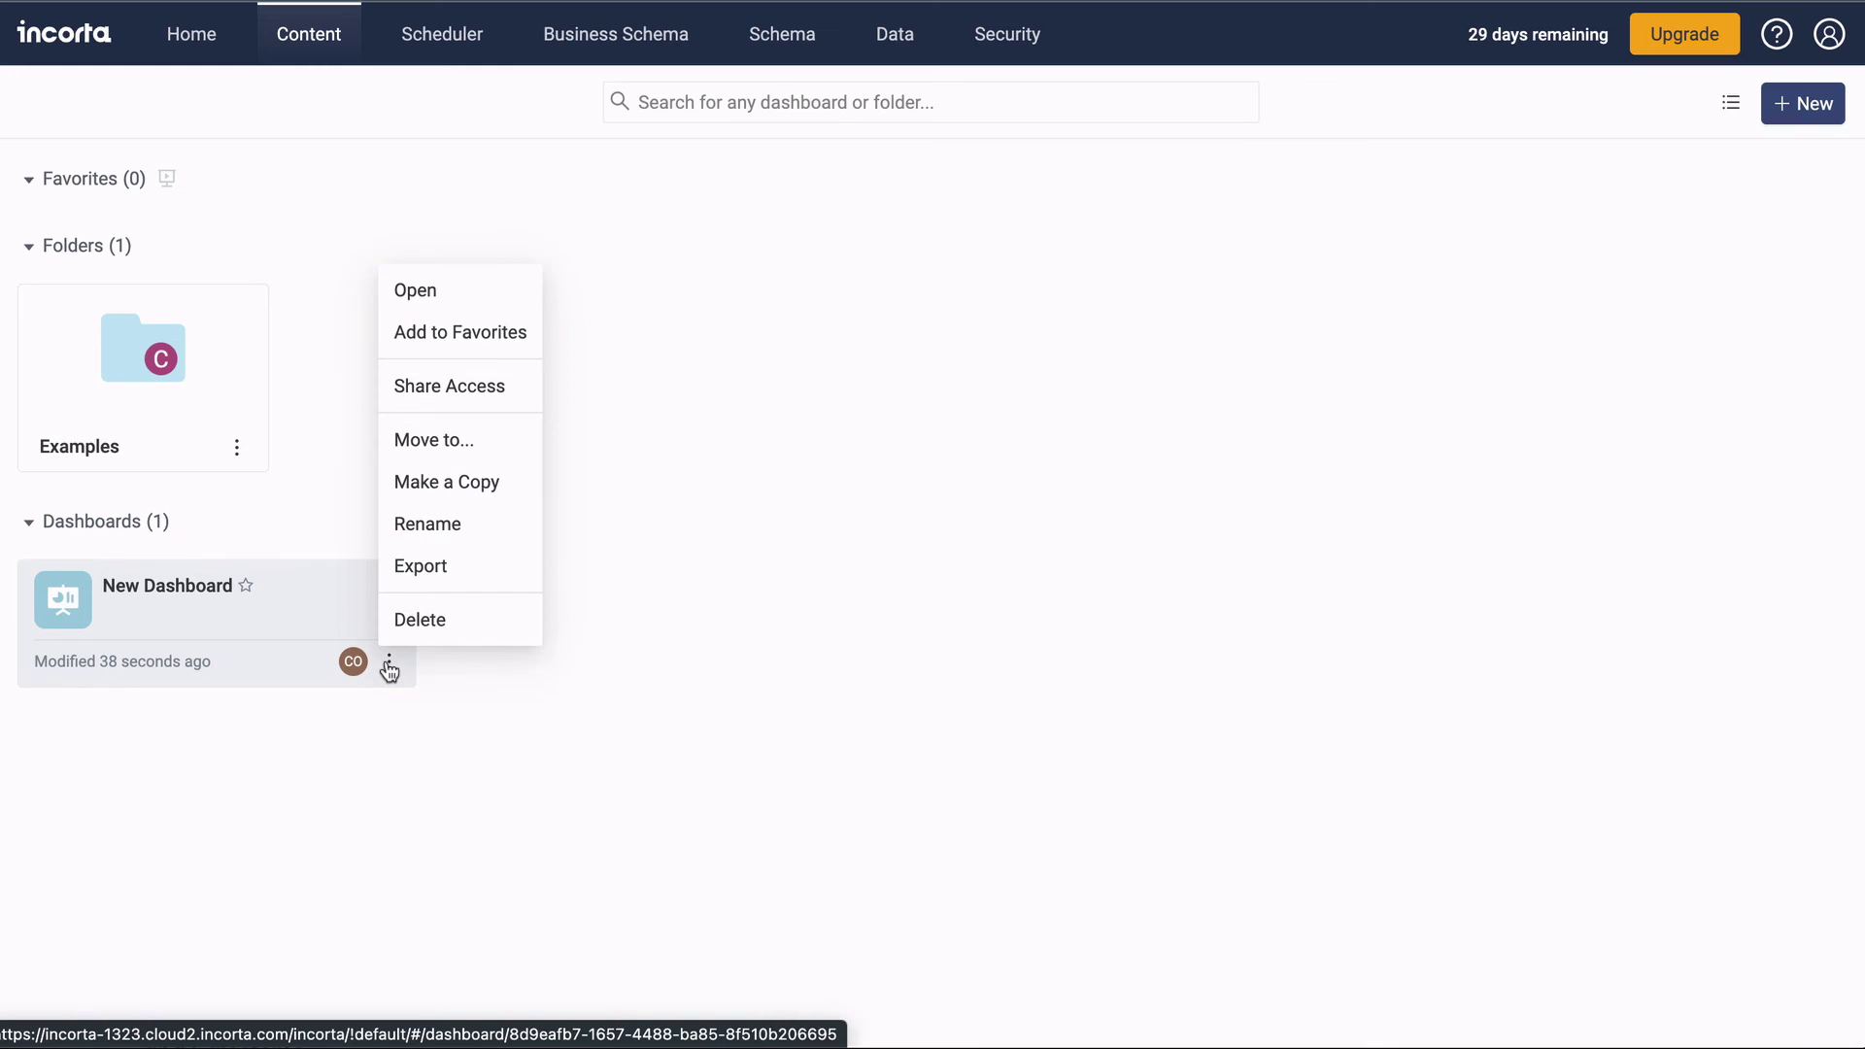
pyautogui.click(465, 330)
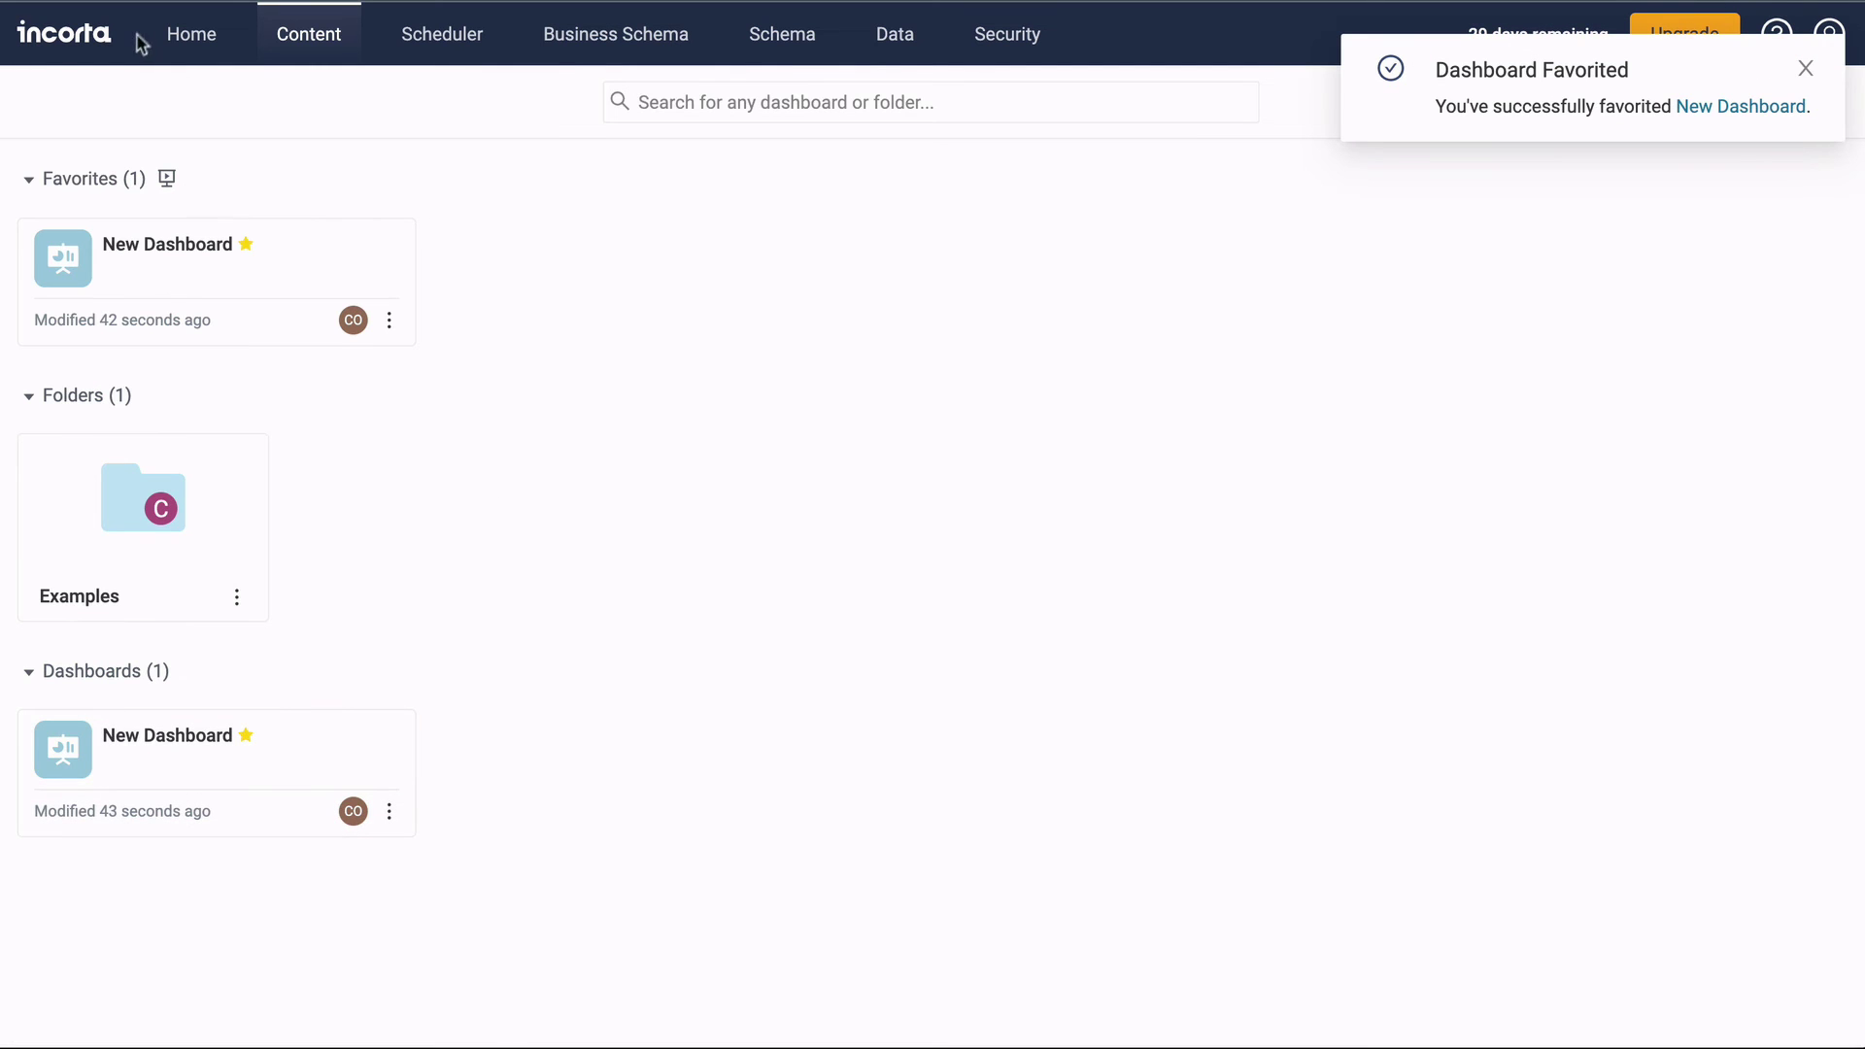
# Go back to the Home page and browse Incorta's public website.
pyautogui.click(192, 39)
pyautogui.scroll(-5, 721, 541)
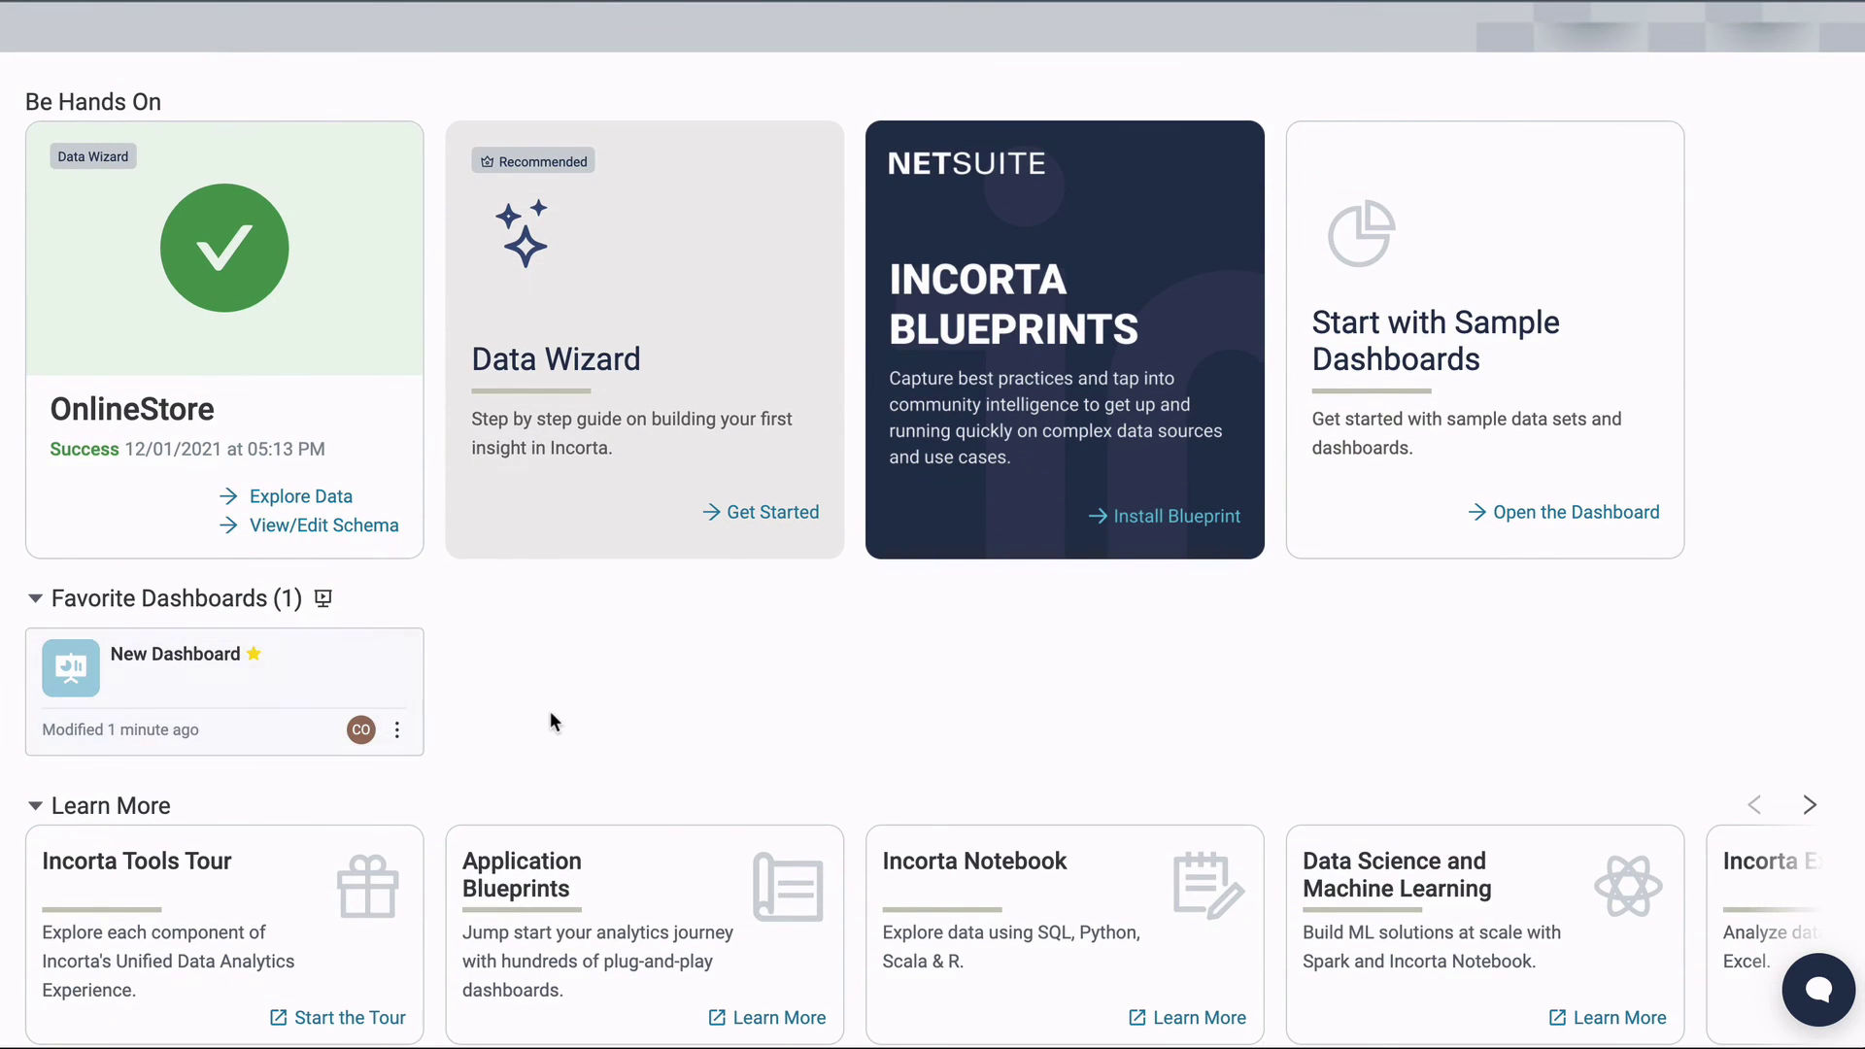
pyautogui.scroll(5, 549, 711)
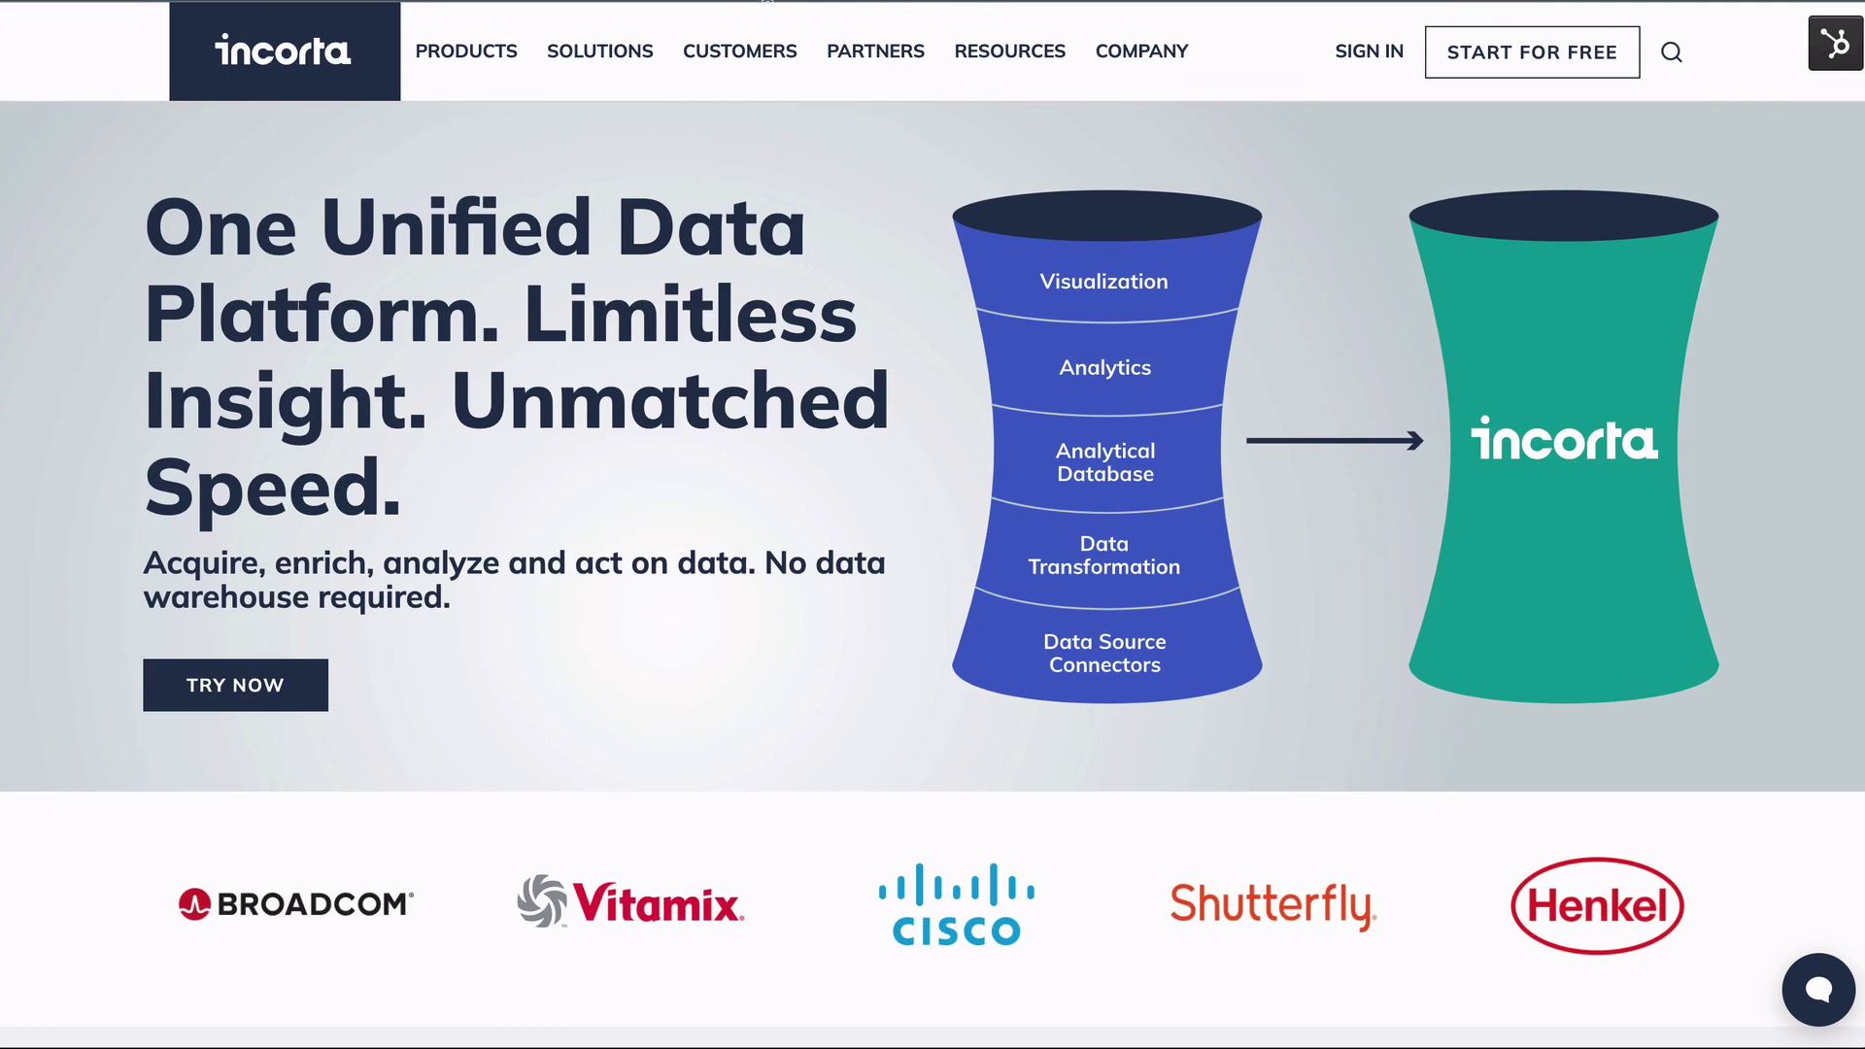
pyautogui.moveTo(998, 60)
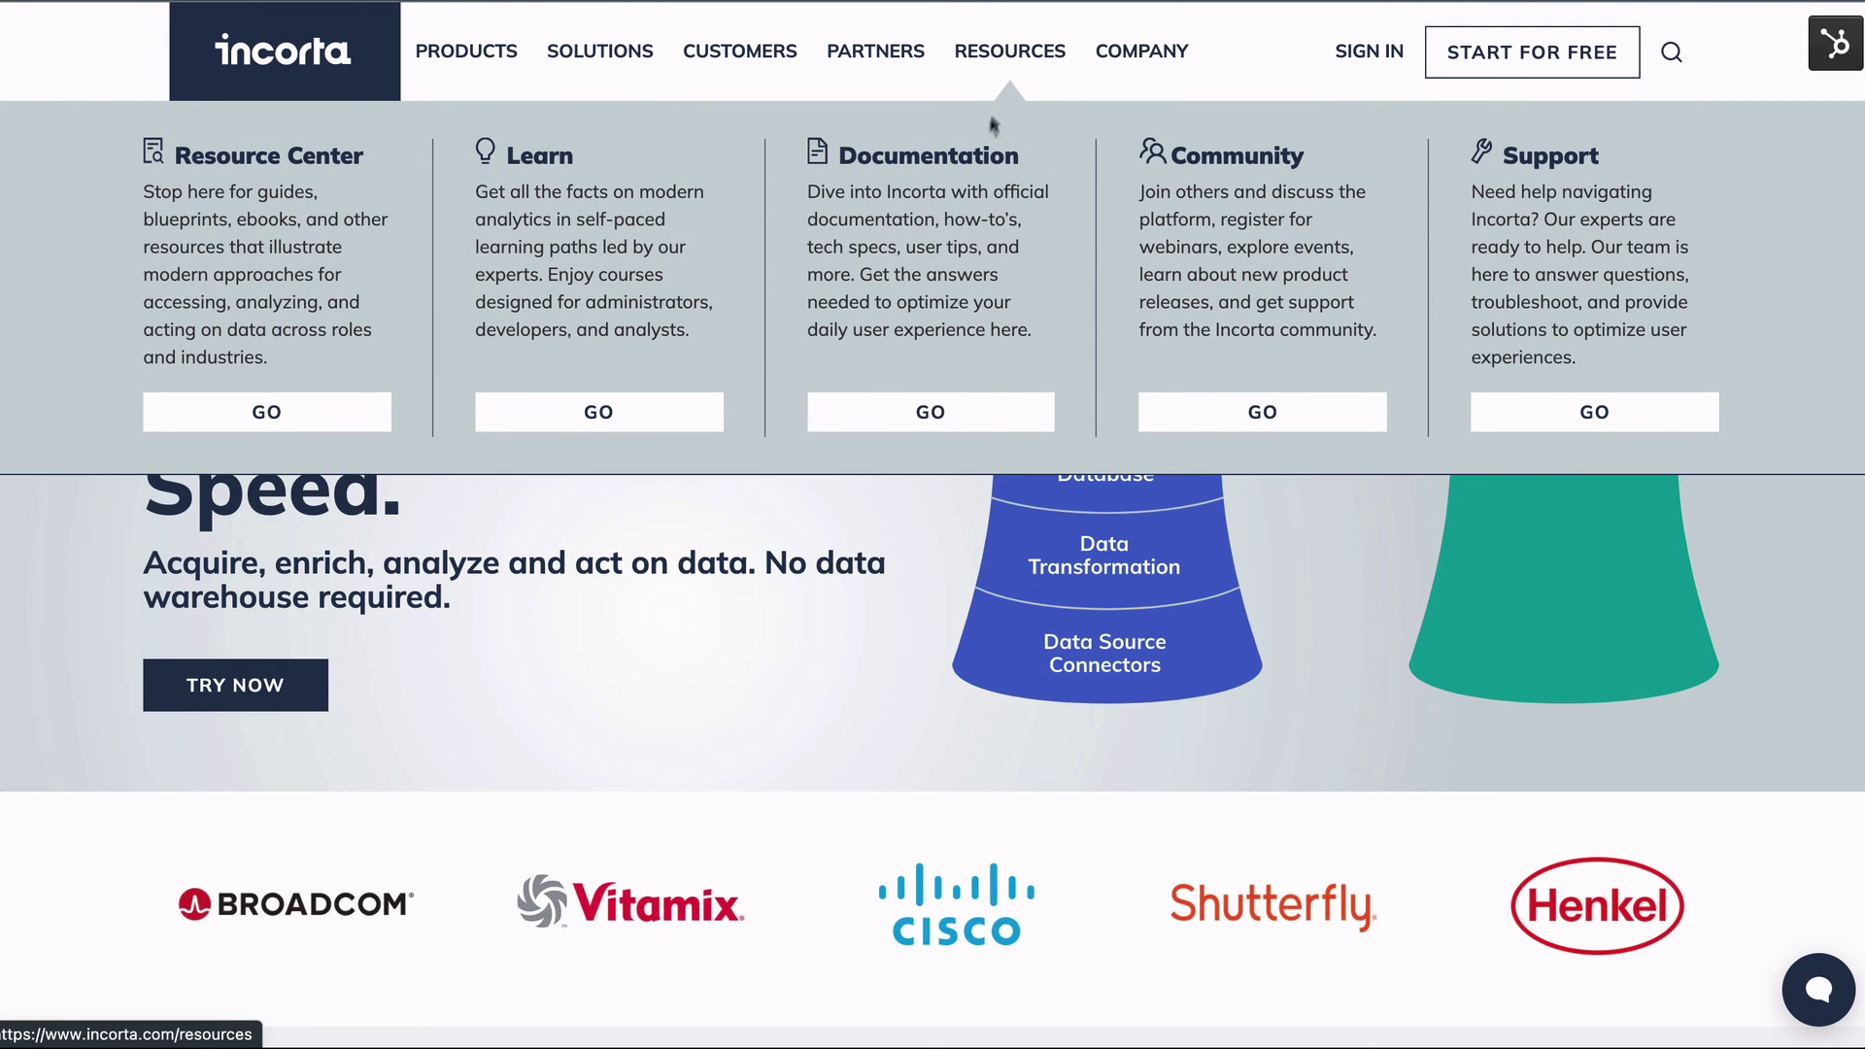